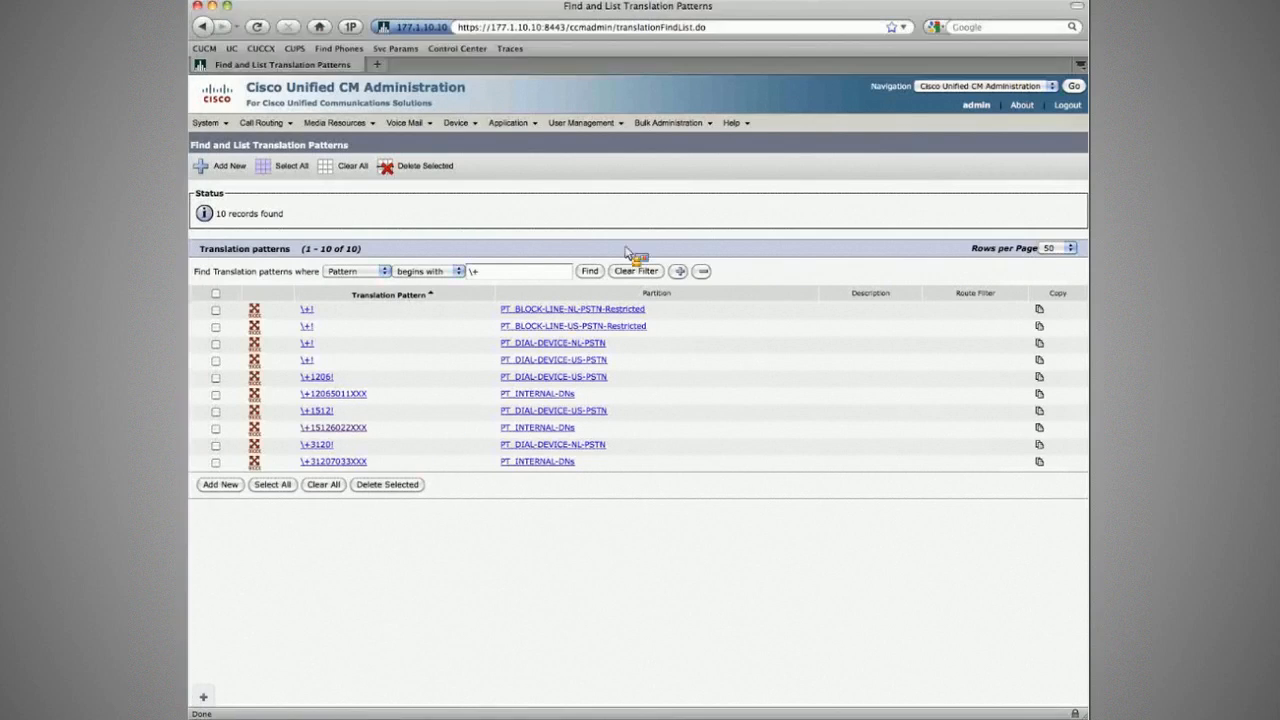
Step: List the ten translation patterns beginning with \+ along with their partitions
mouse_move(461, 123)
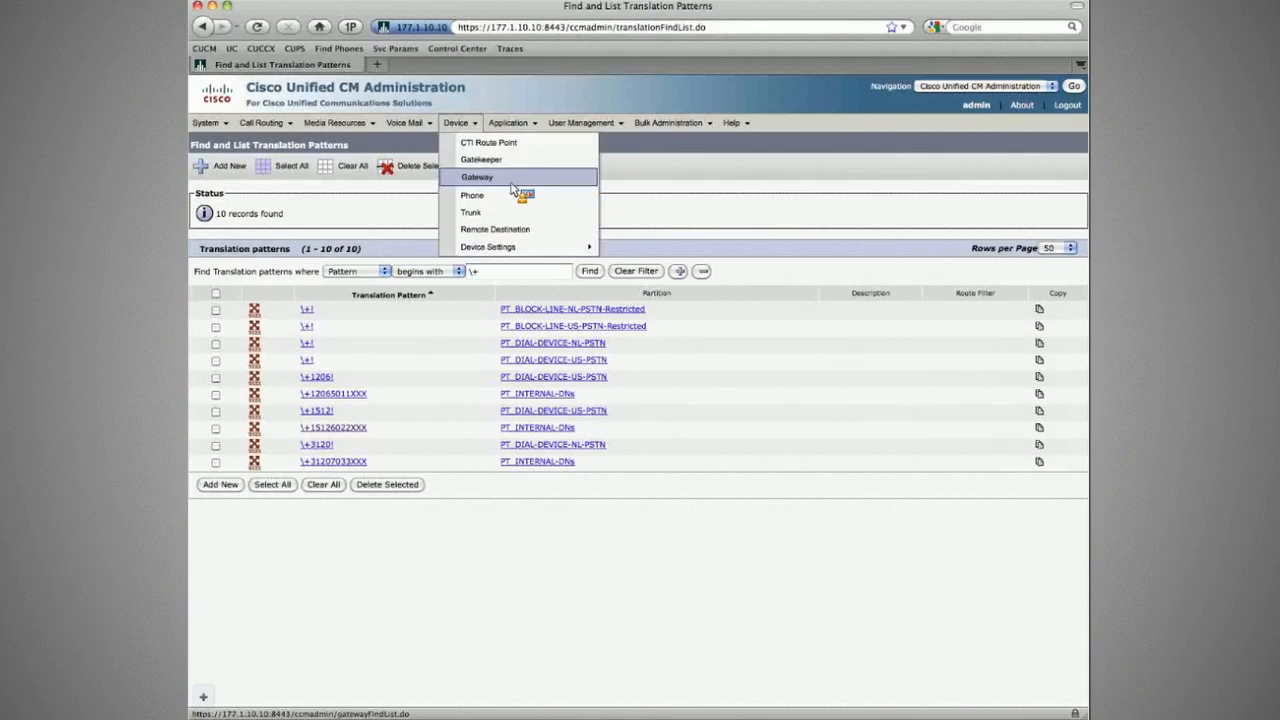
Step: Search phones by Device Name and open Branch1 Phone2 (SEP001D45E8A4C4)
click(474, 195)
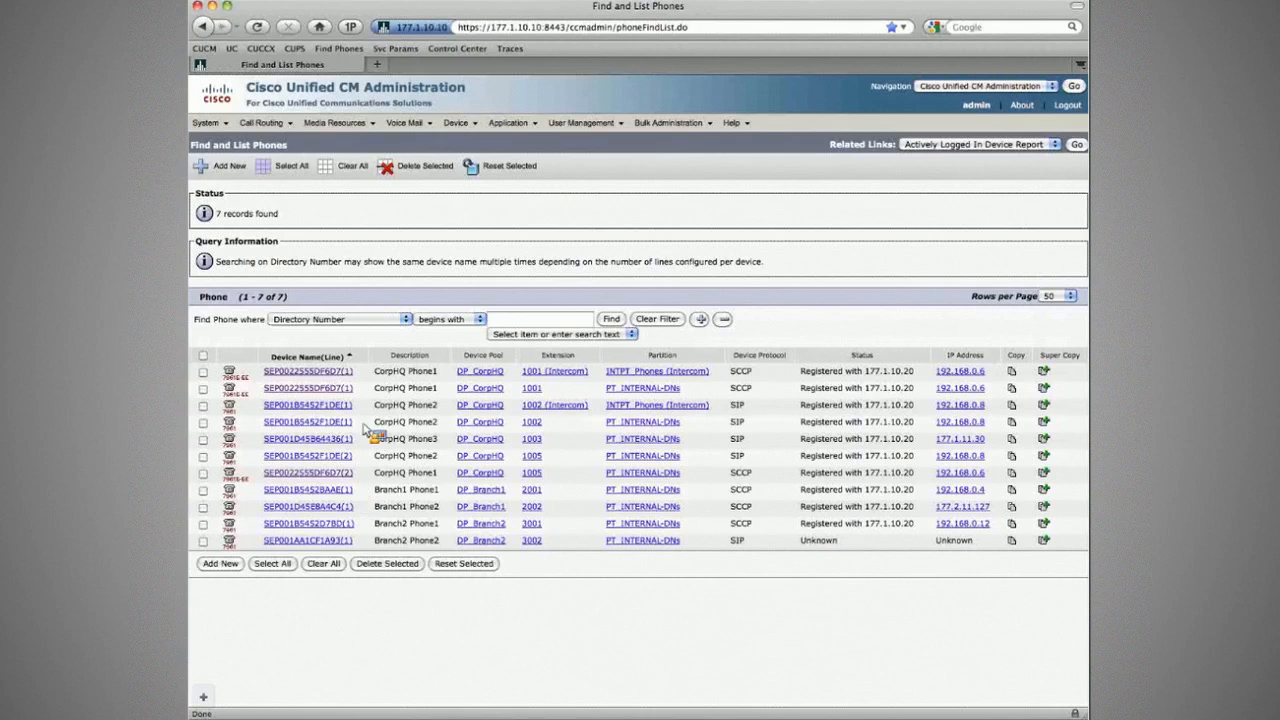
click(378, 320)
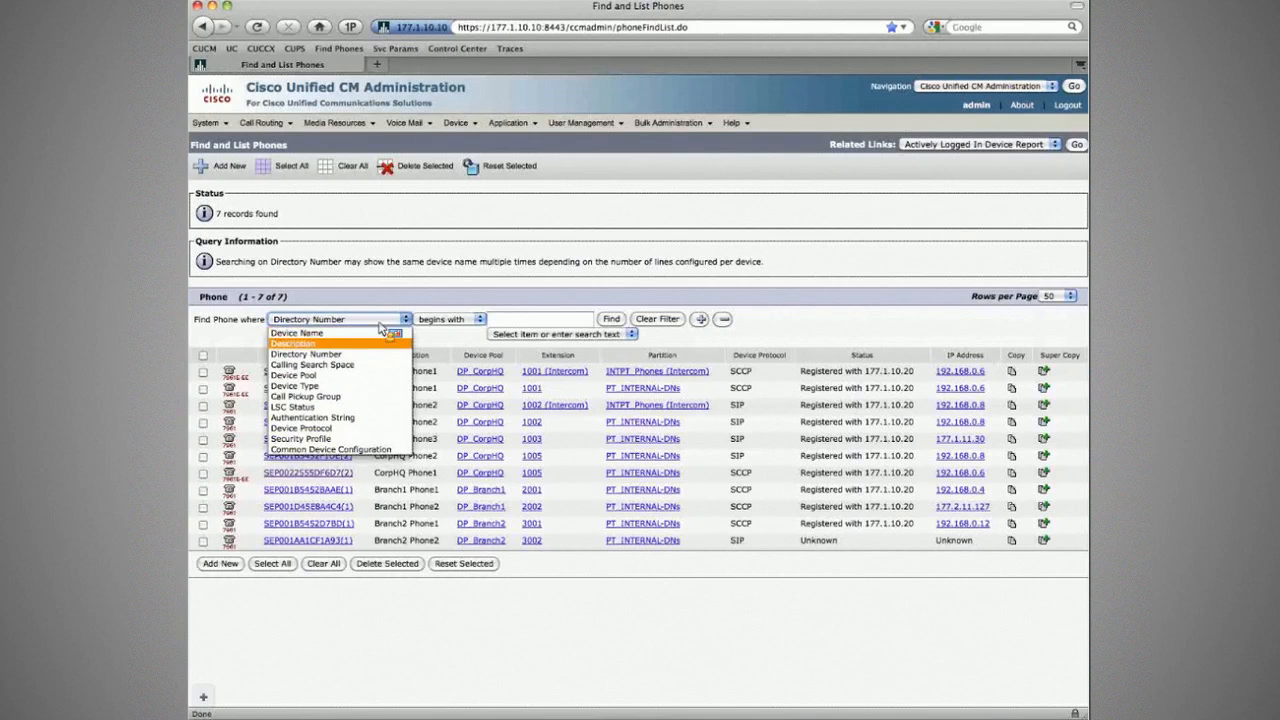
click(377, 331)
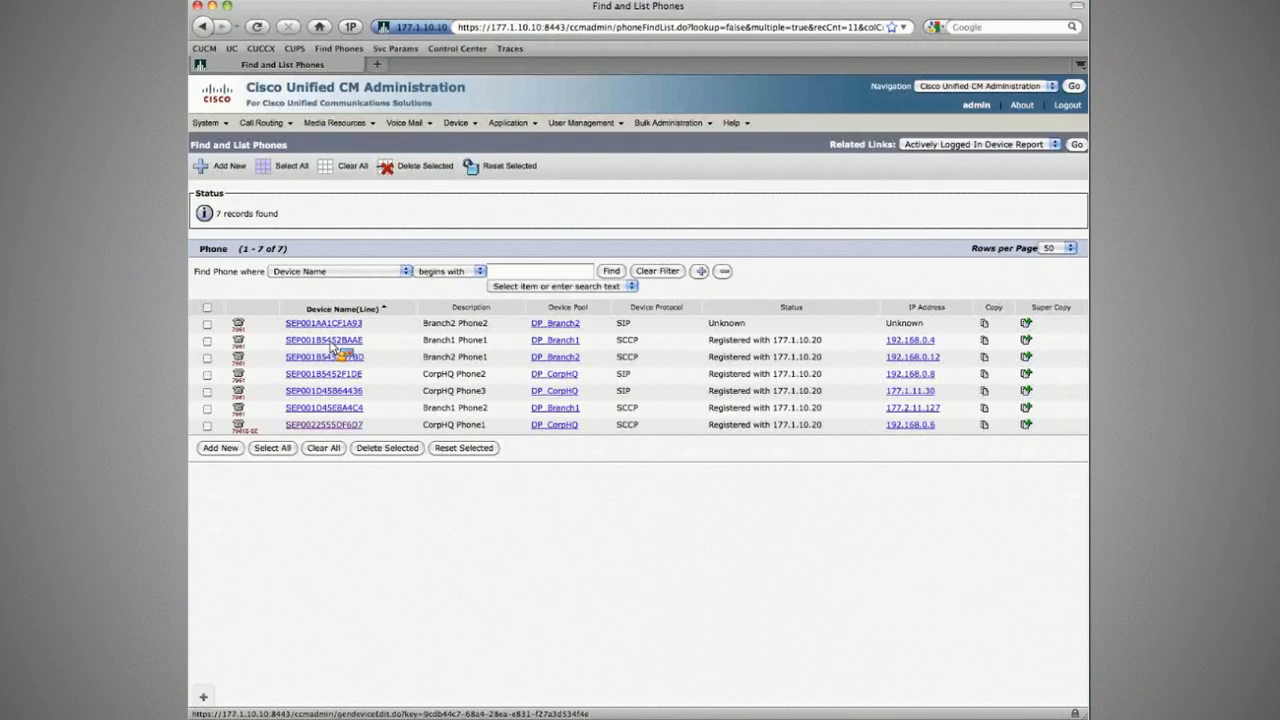
click(333, 408)
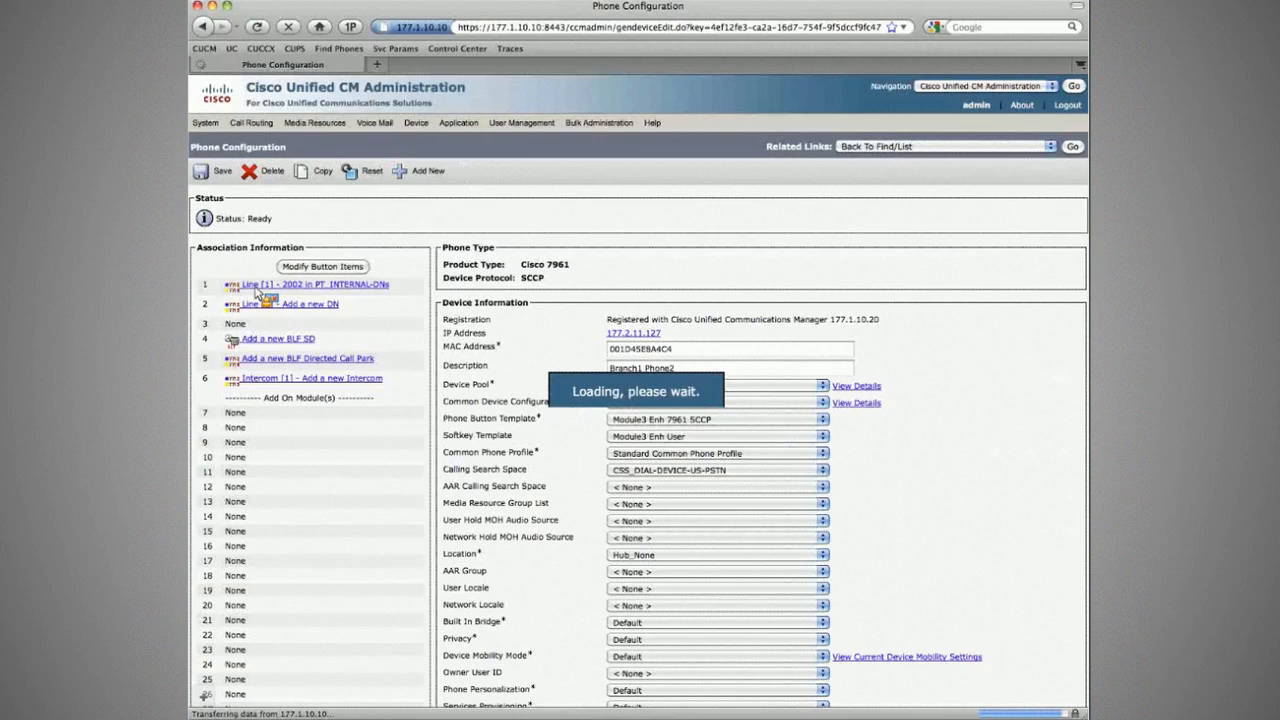
Step: Open line 2002 and review its Forward Unregistered Internal and External settings
click(262, 285)
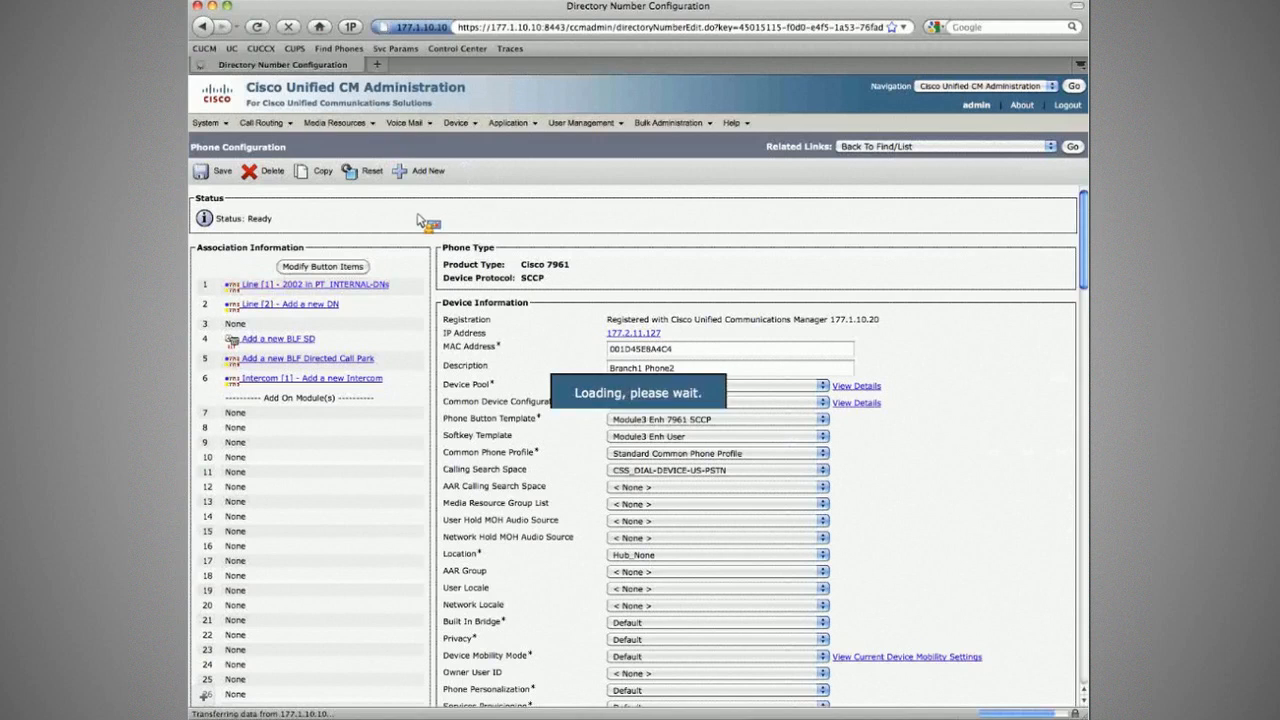
scroll(437, 327, down, 3)
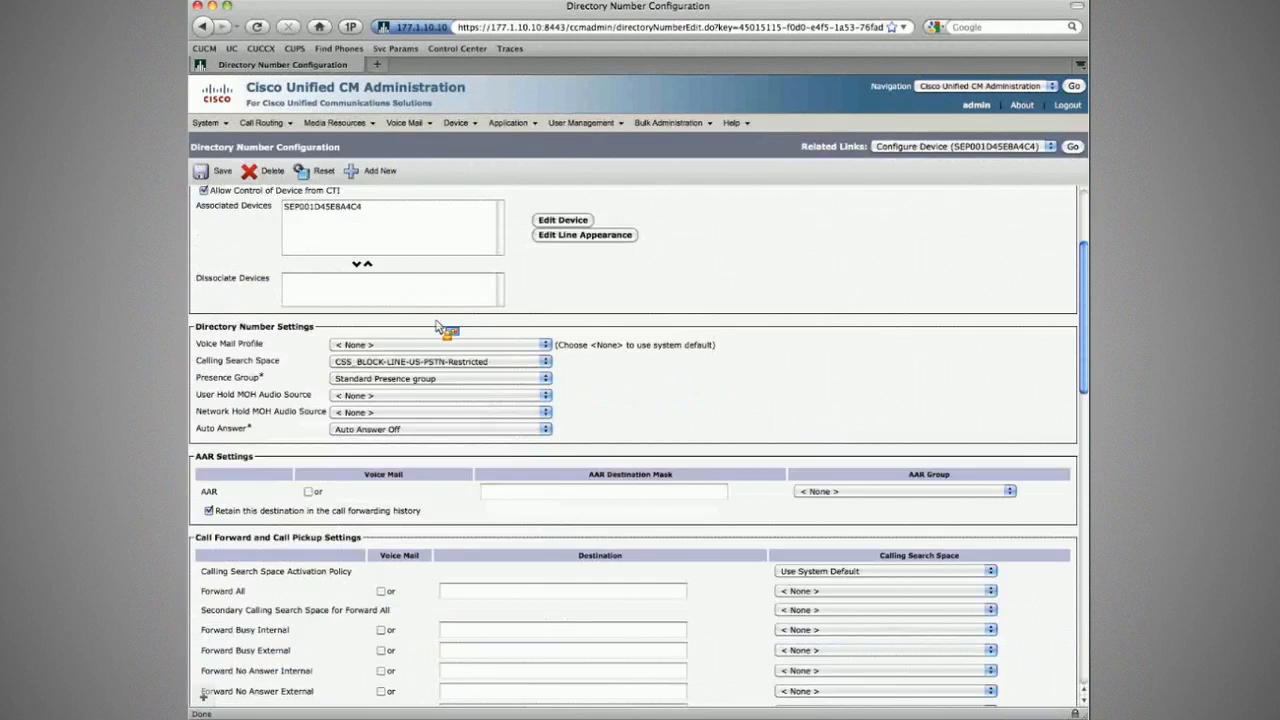
scroll(437, 327, down, 3)
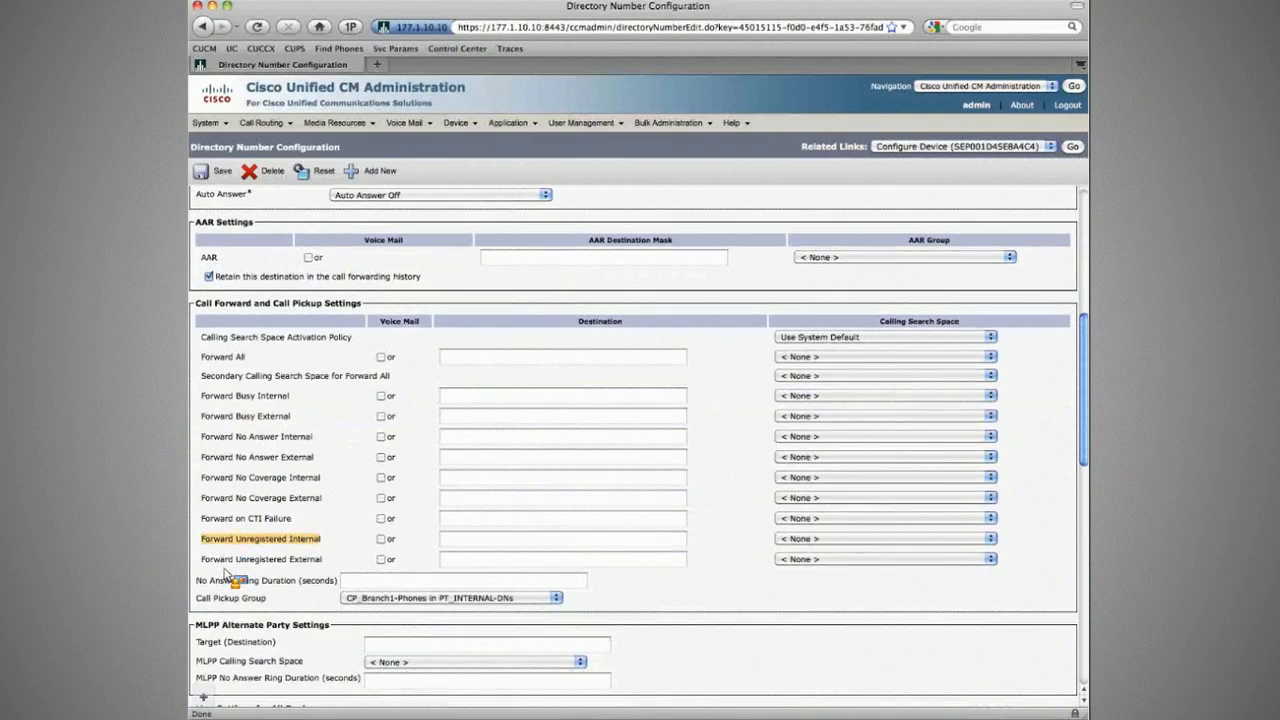
drag(214, 561, 750, 290)
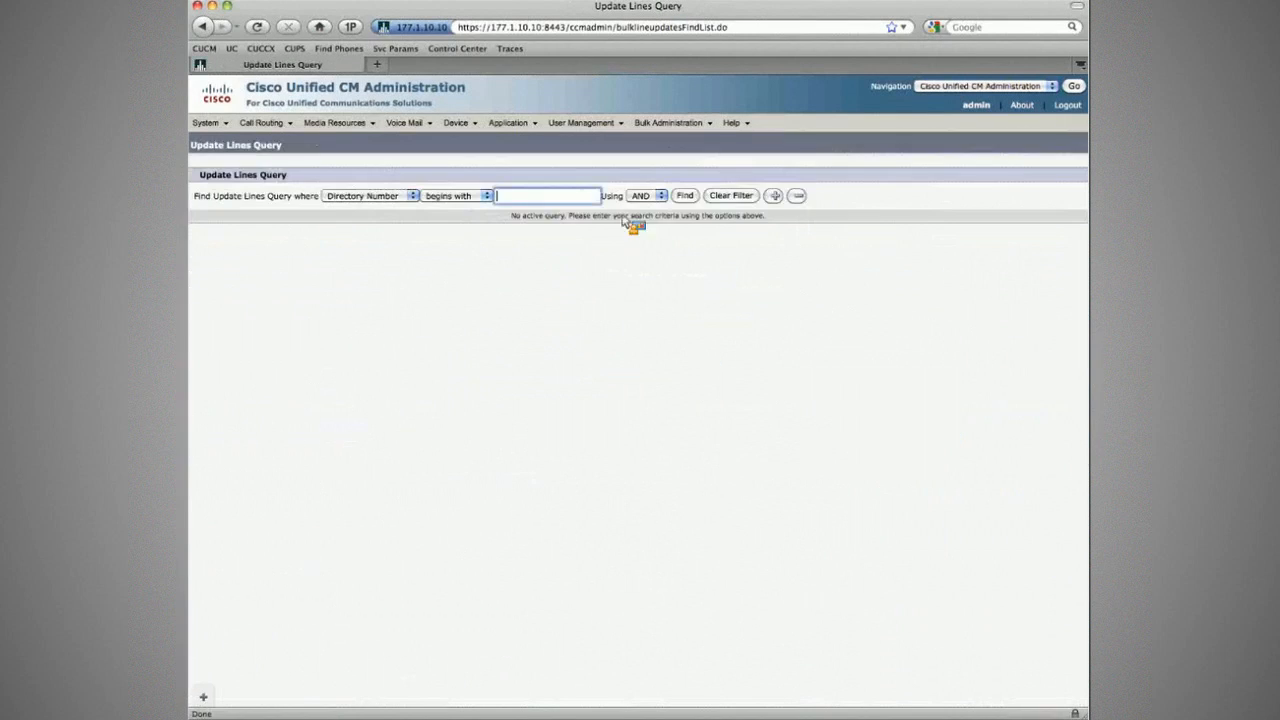
Step: Find directory numbers beginning with 2 and bring up the bulk edit form for lines 2001 and 2002
text(2)
click(685, 196)
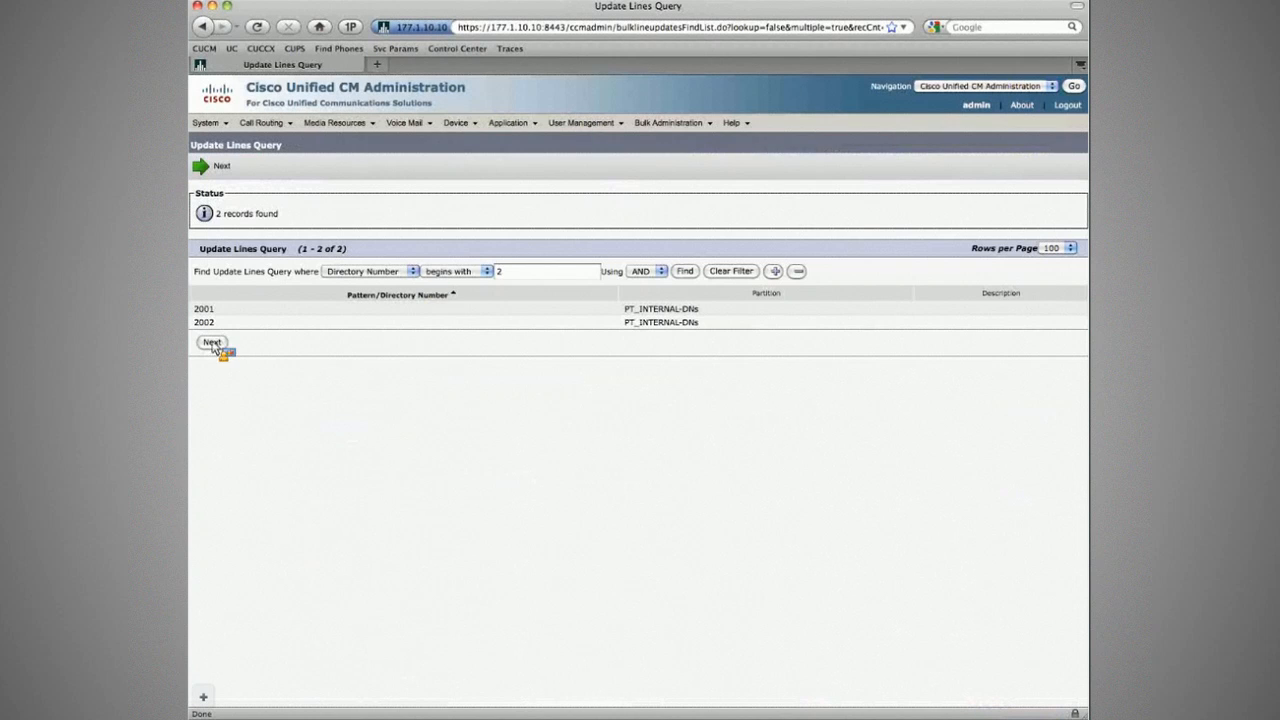
click(212, 343)
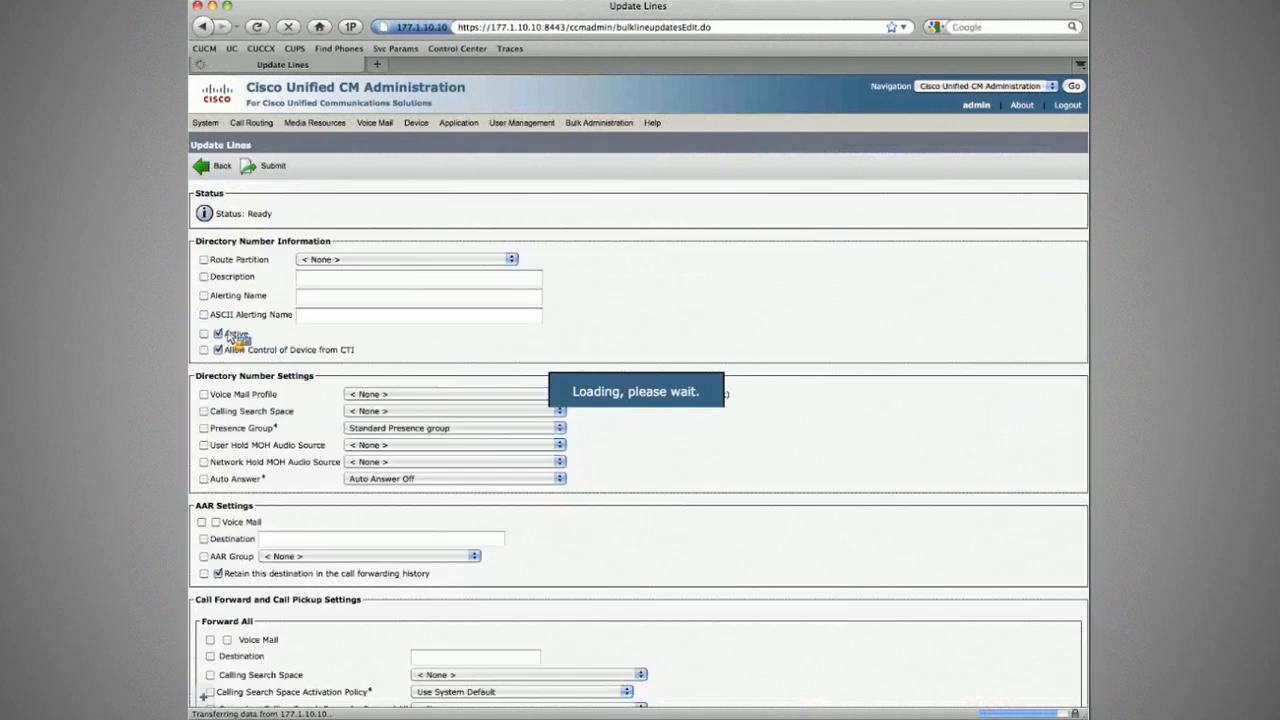
scroll(247, 323, down, 5)
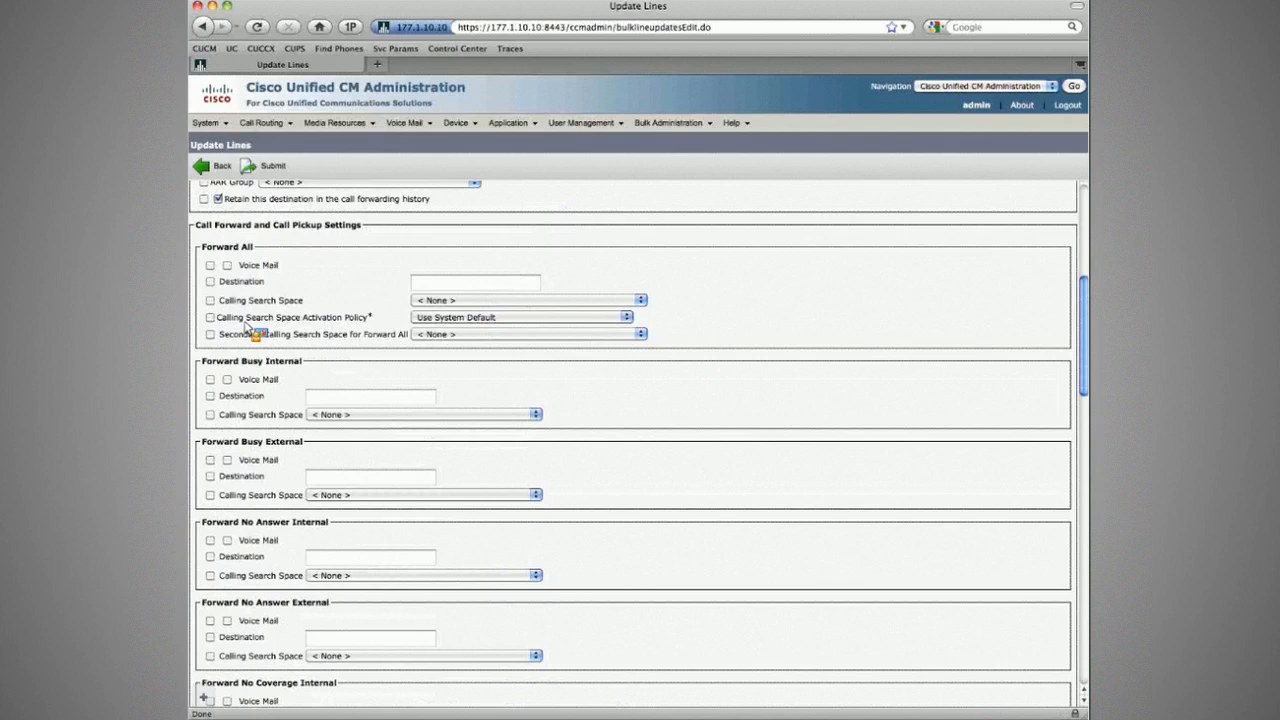
scroll(247, 323, down, 6)
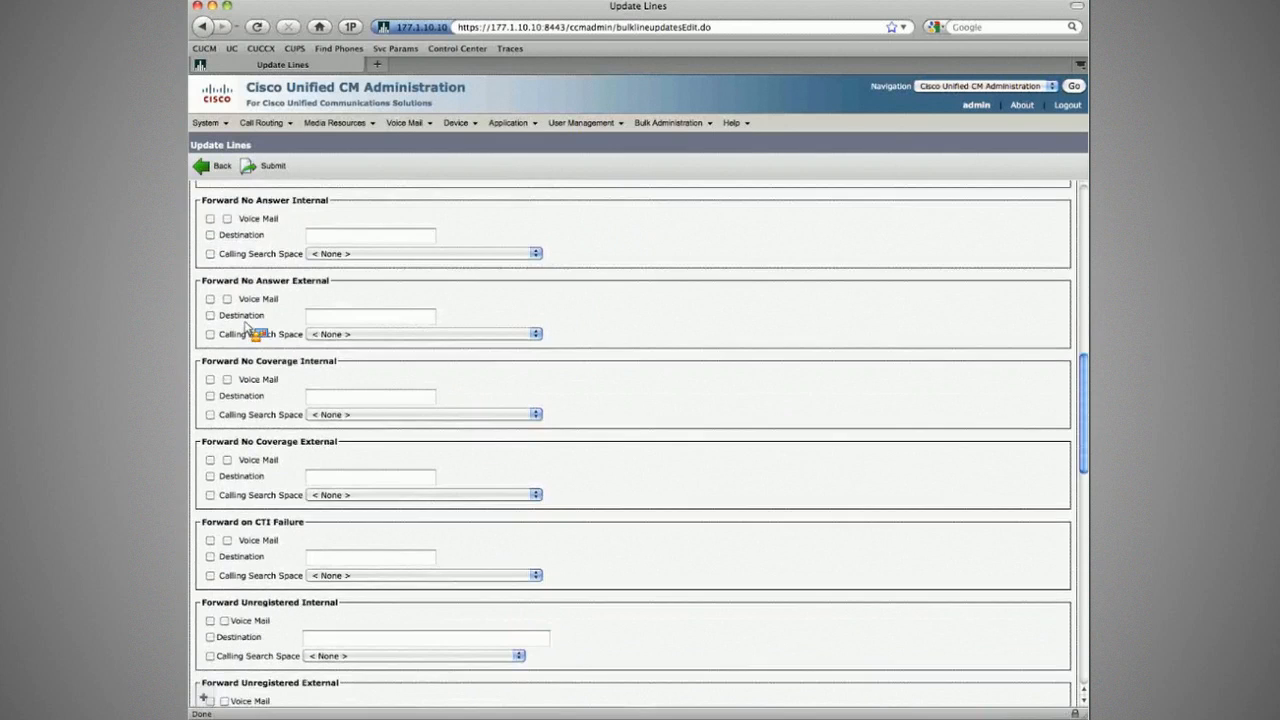
scroll(247, 326, down, 5)
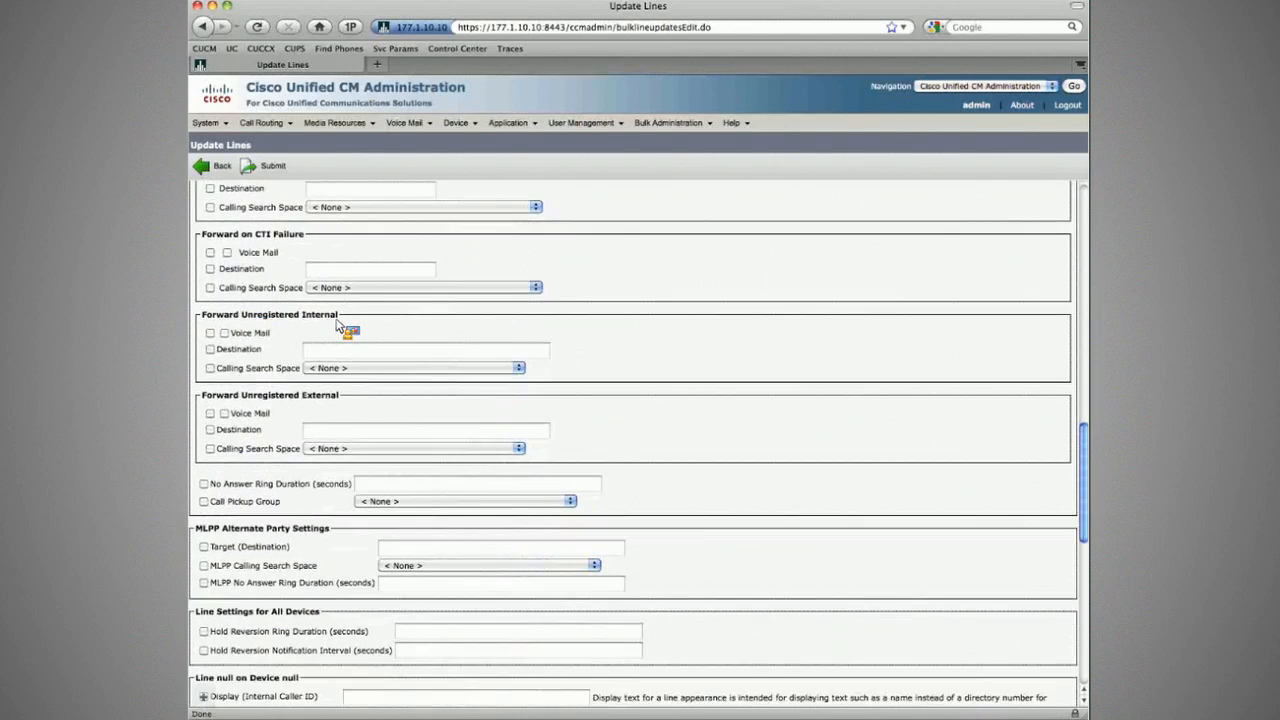
Step: Include both Forward Unregistered destinations and calling search spaces, setting each CSS to CSS_DIAL-DEVICE-US-PSTN
drag(337, 318, 224, 316)
click(210, 349)
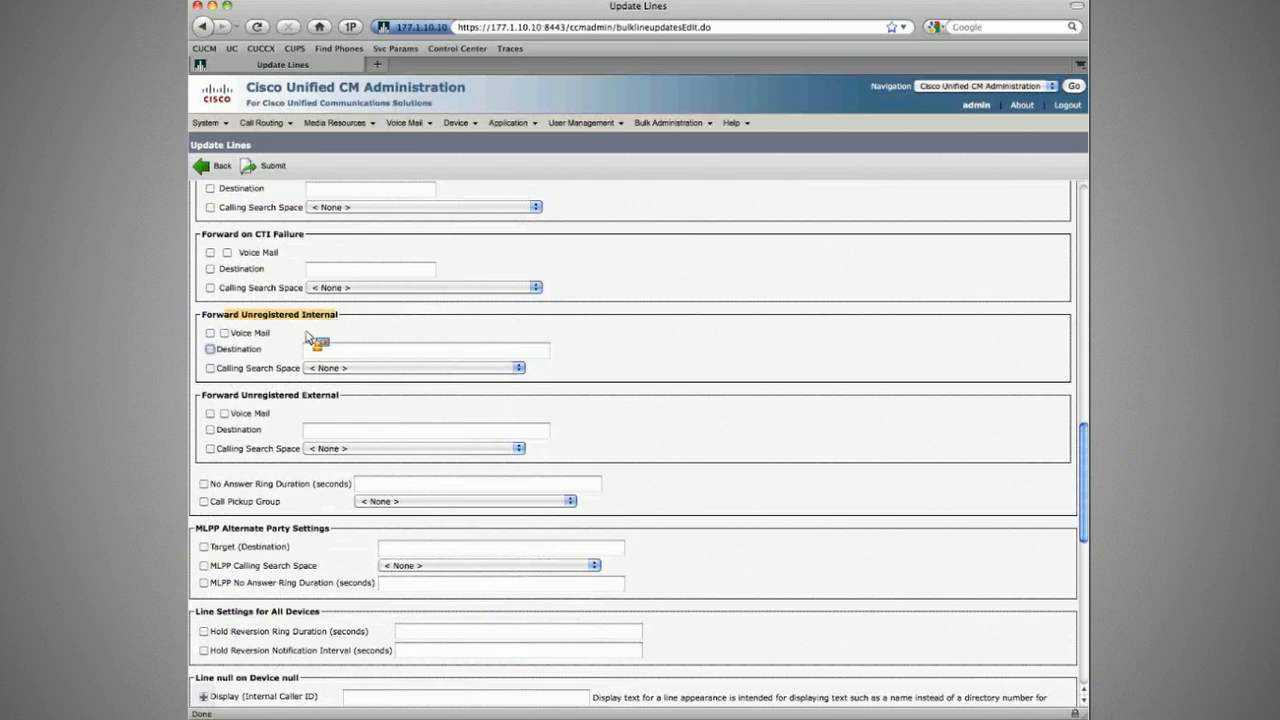
click(210, 368)
drag(213, 397, 338, 397)
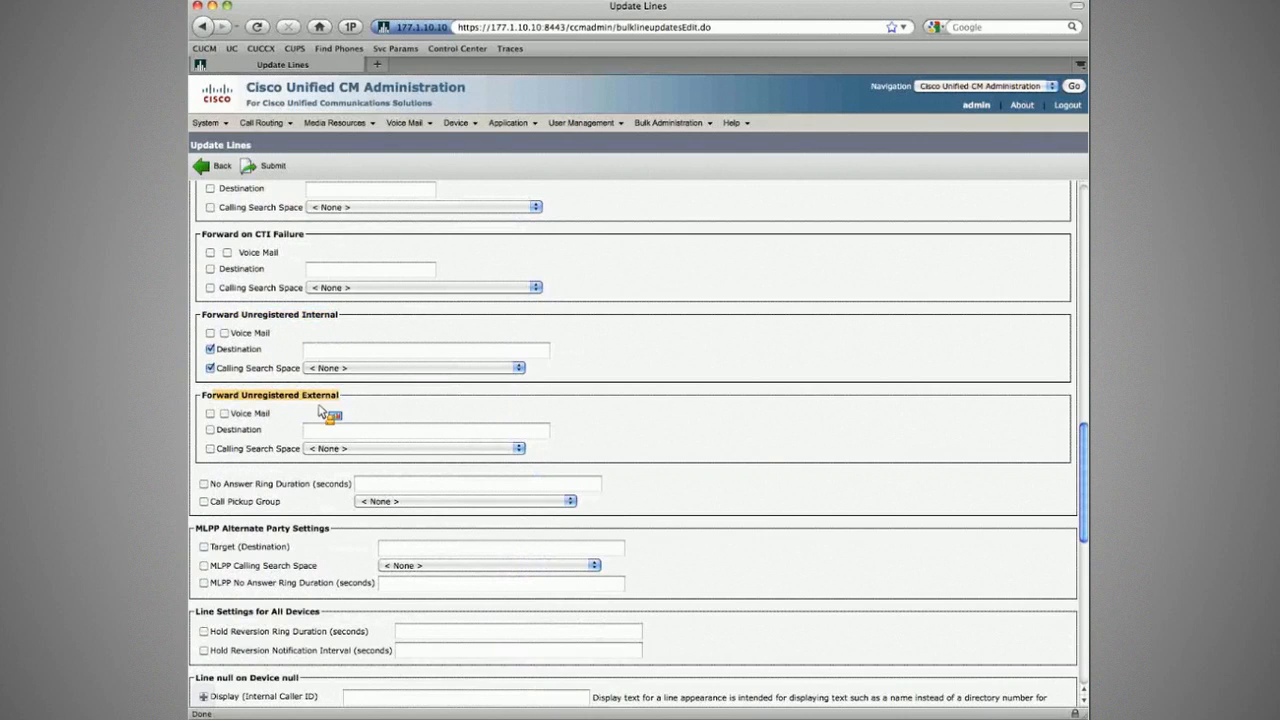
click(210, 430)
click(210, 449)
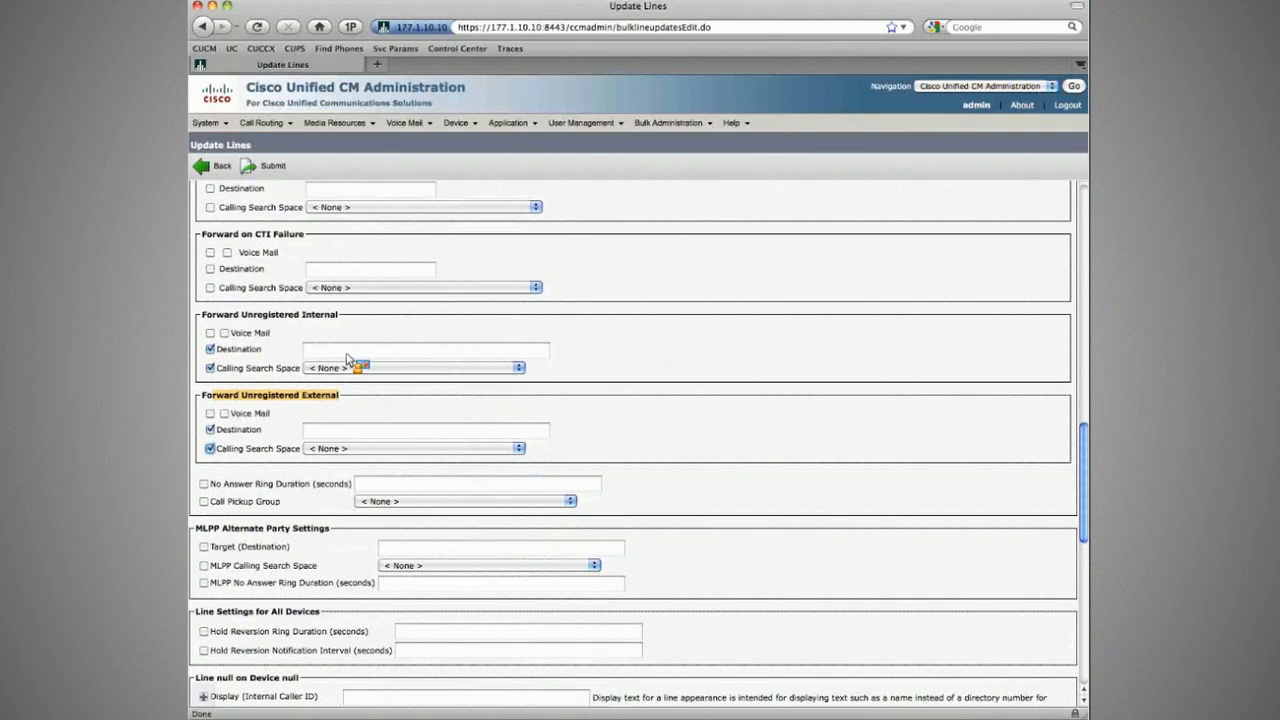
click(345, 367)
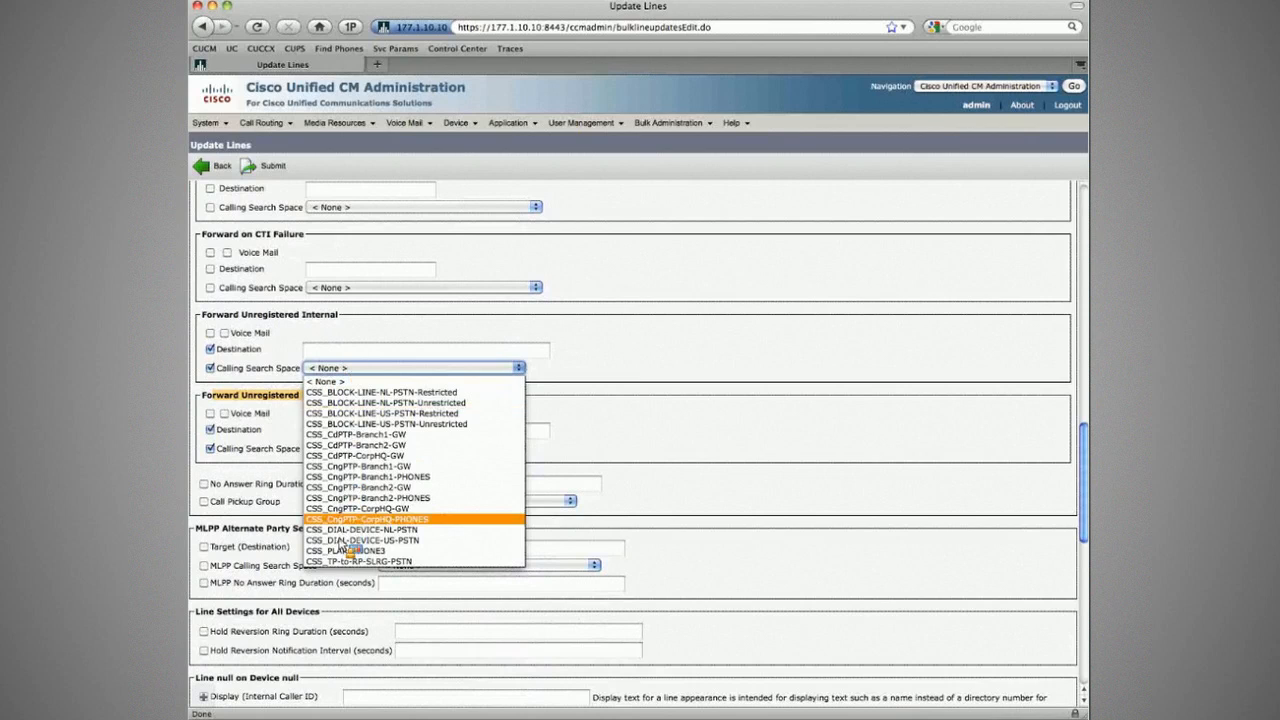
click(350, 540)
click(345, 448)
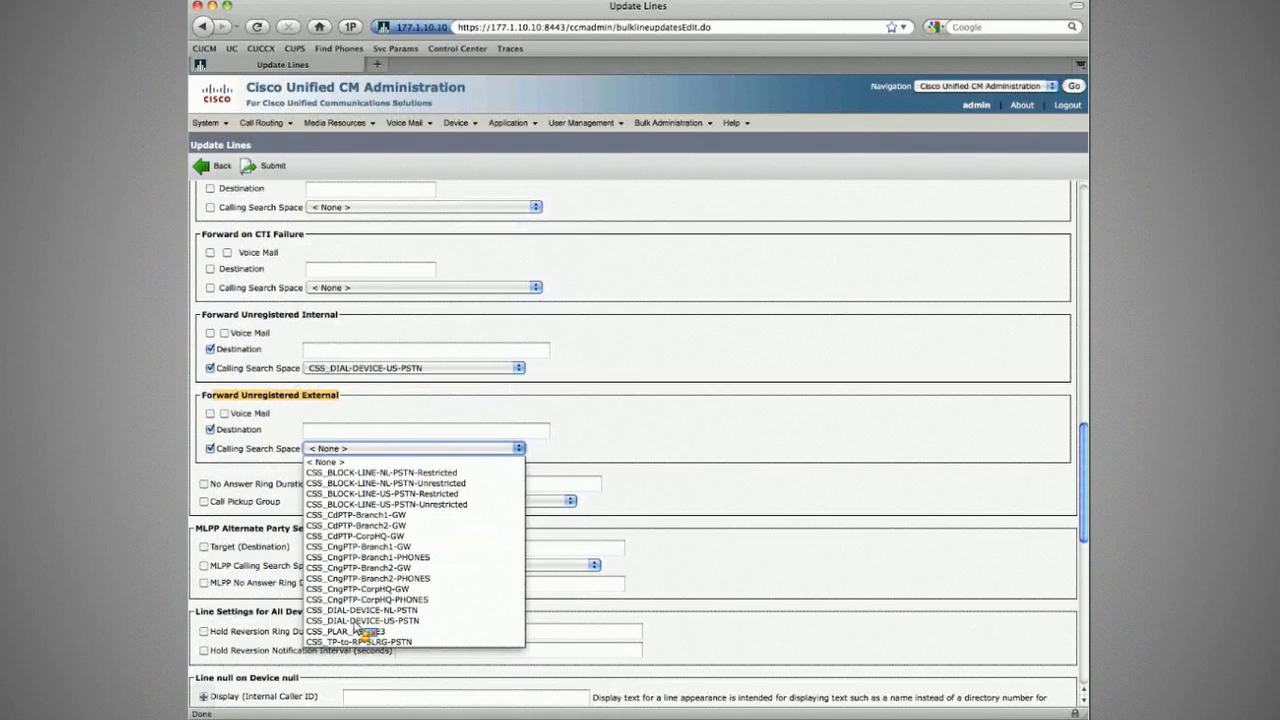
click(360, 620)
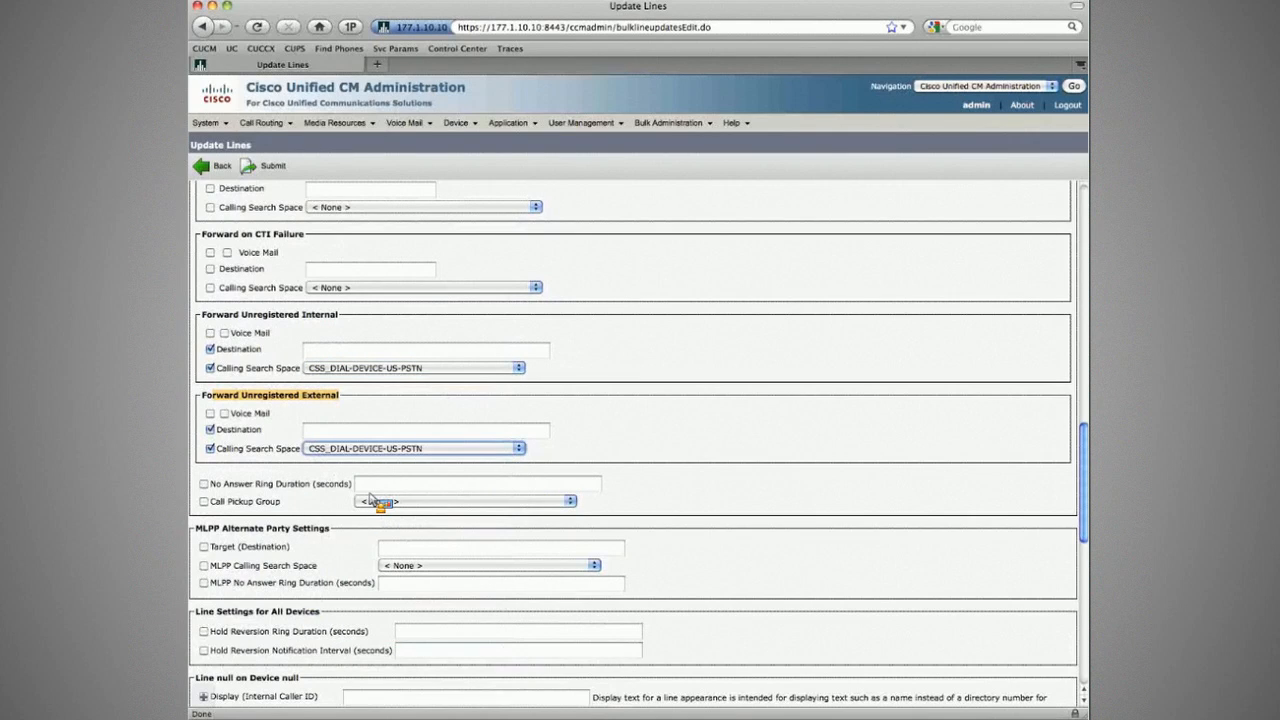
click(337, 350)
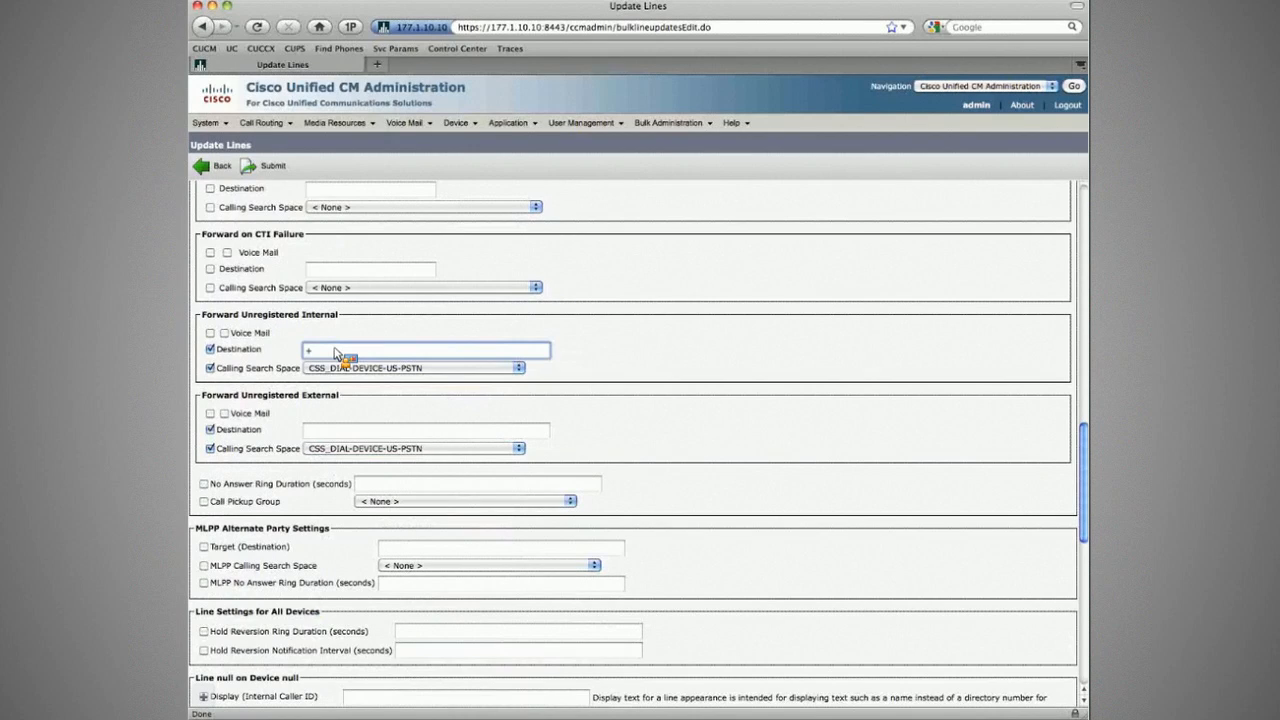
key(super+Tab)
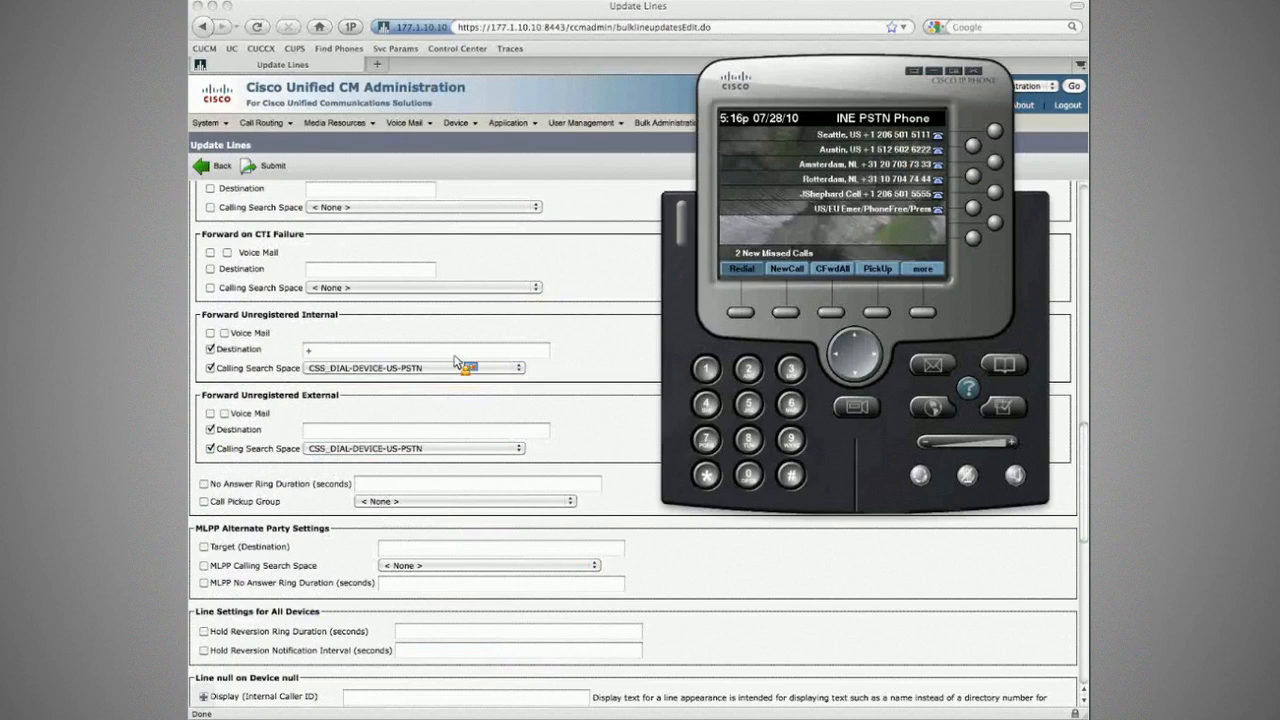
click(423, 351)
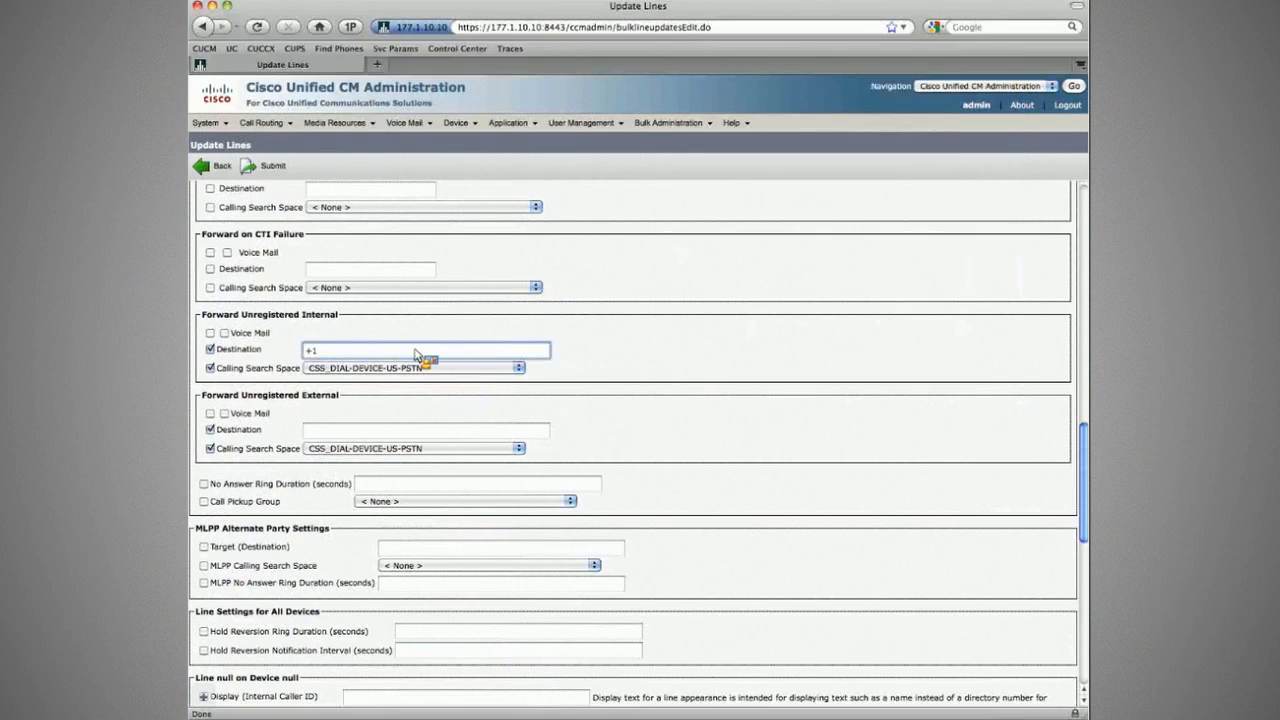
key(Tab)
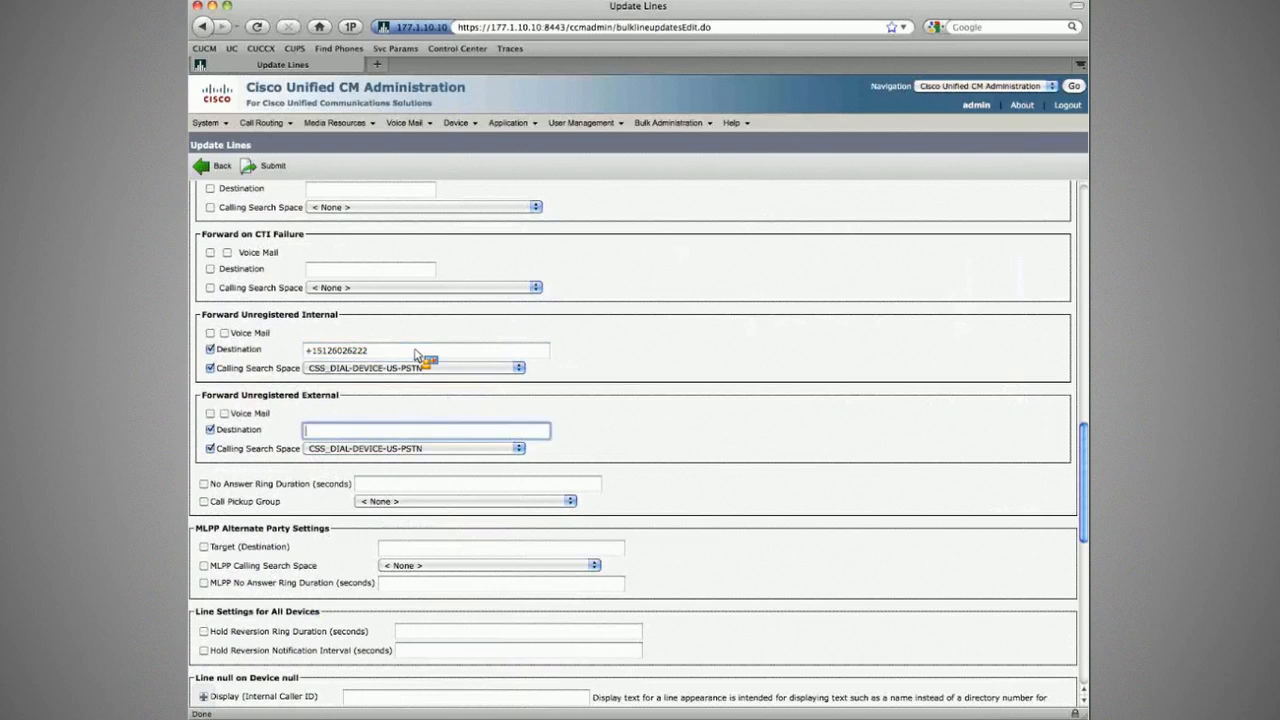
scroll(418, 355, down, 15)
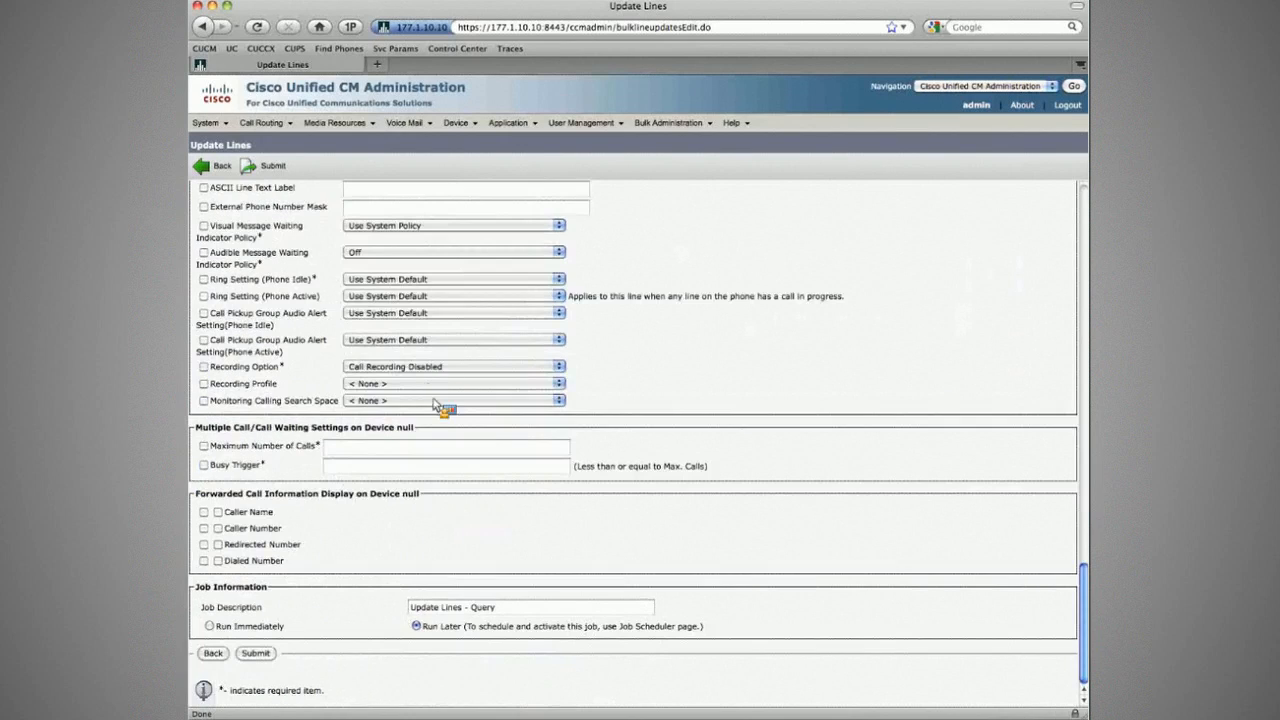
Step: Name the job 'CFUR Update for Branch1 Lines', set it to run immediately, and submit it
scroll(437, 412, up, 15)
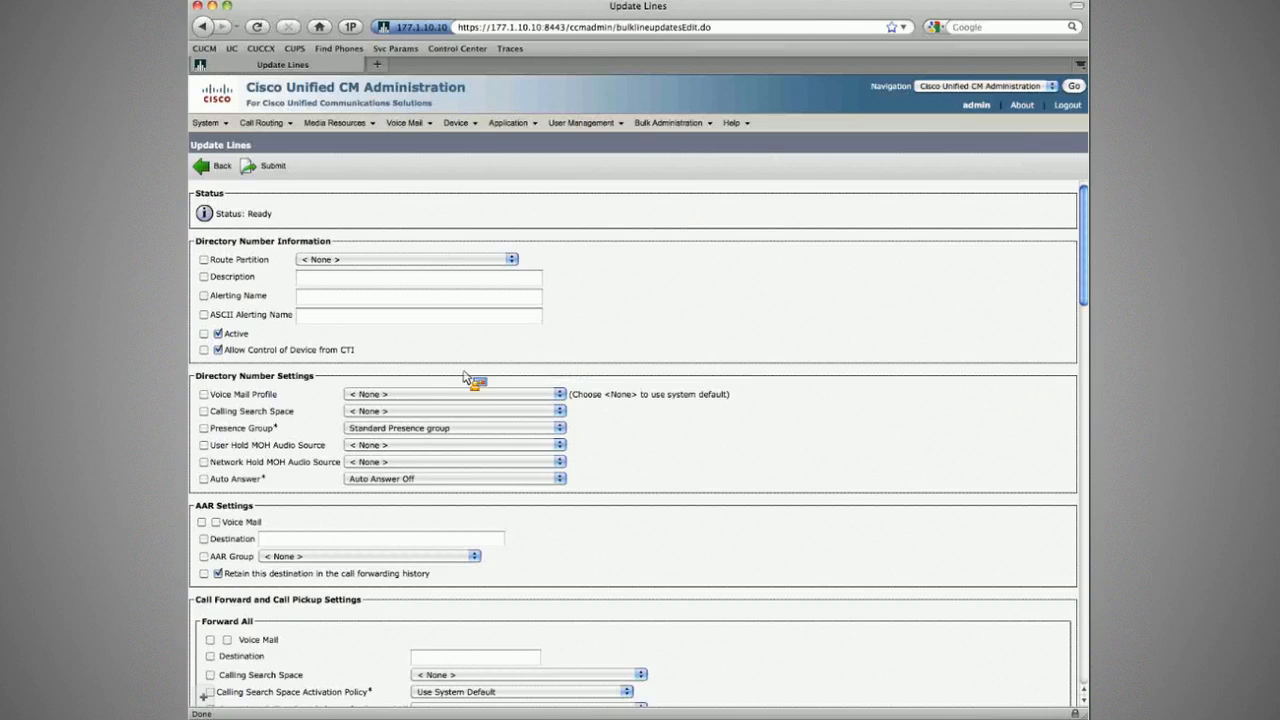
scroll(388, 430, down, 5)
scroll(390, 432, down, 15)
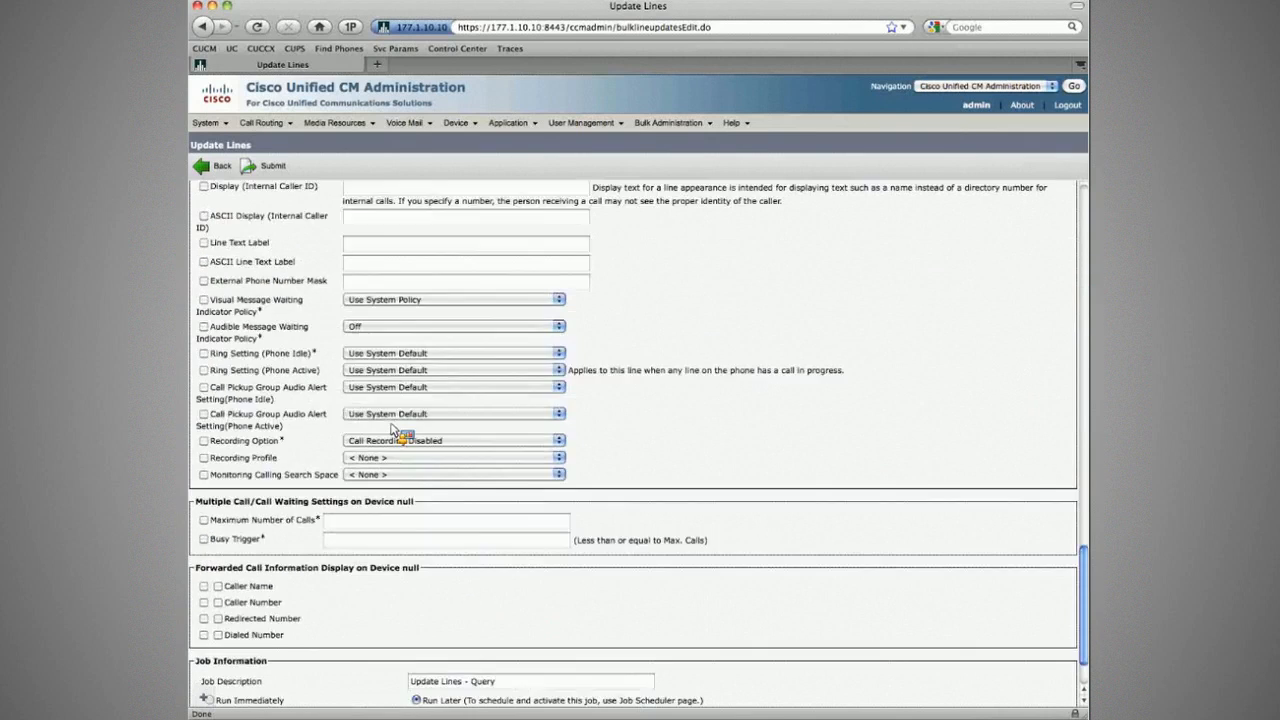
click(210, 627)
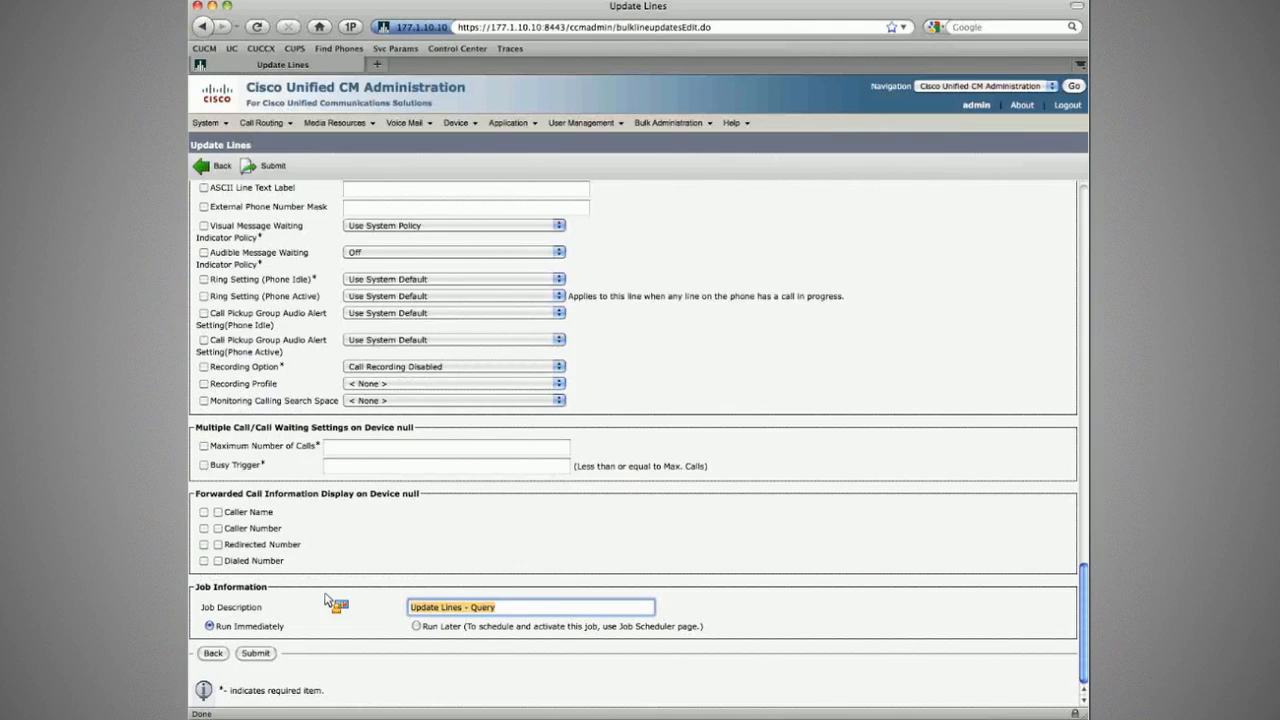
text(CFUR Update for Branch1)
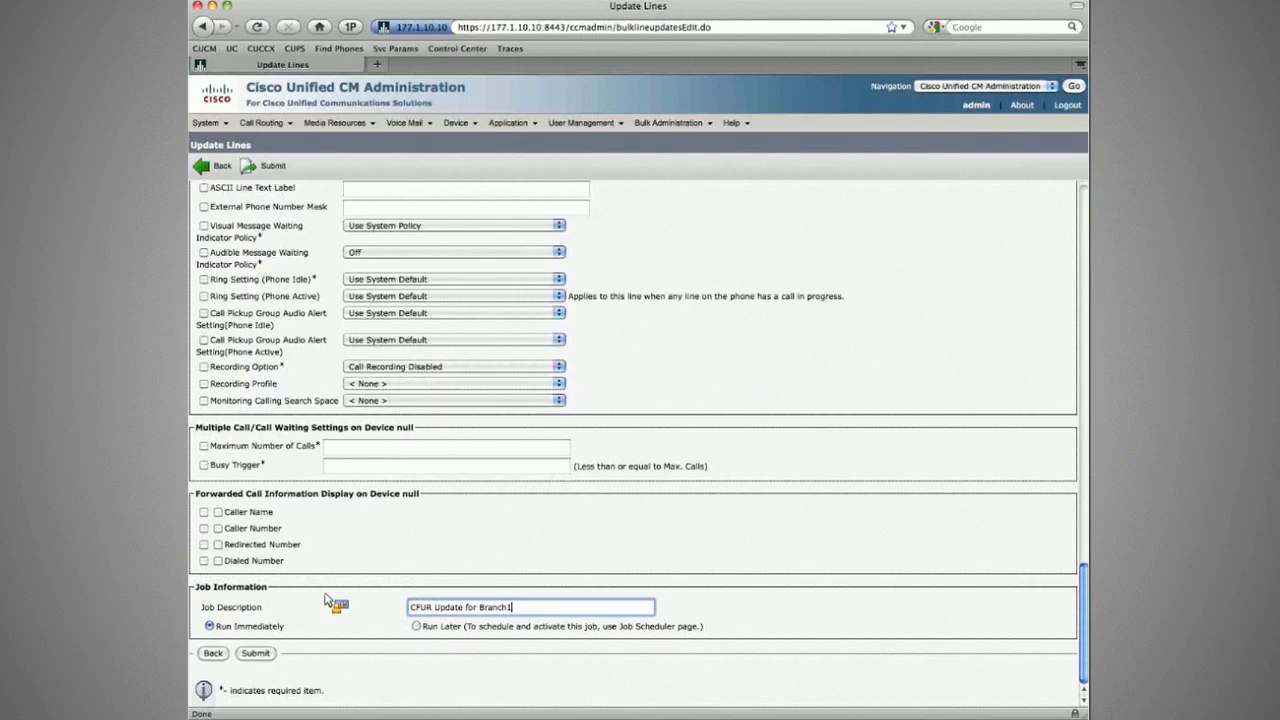
text( Lines)
click(255, 653)
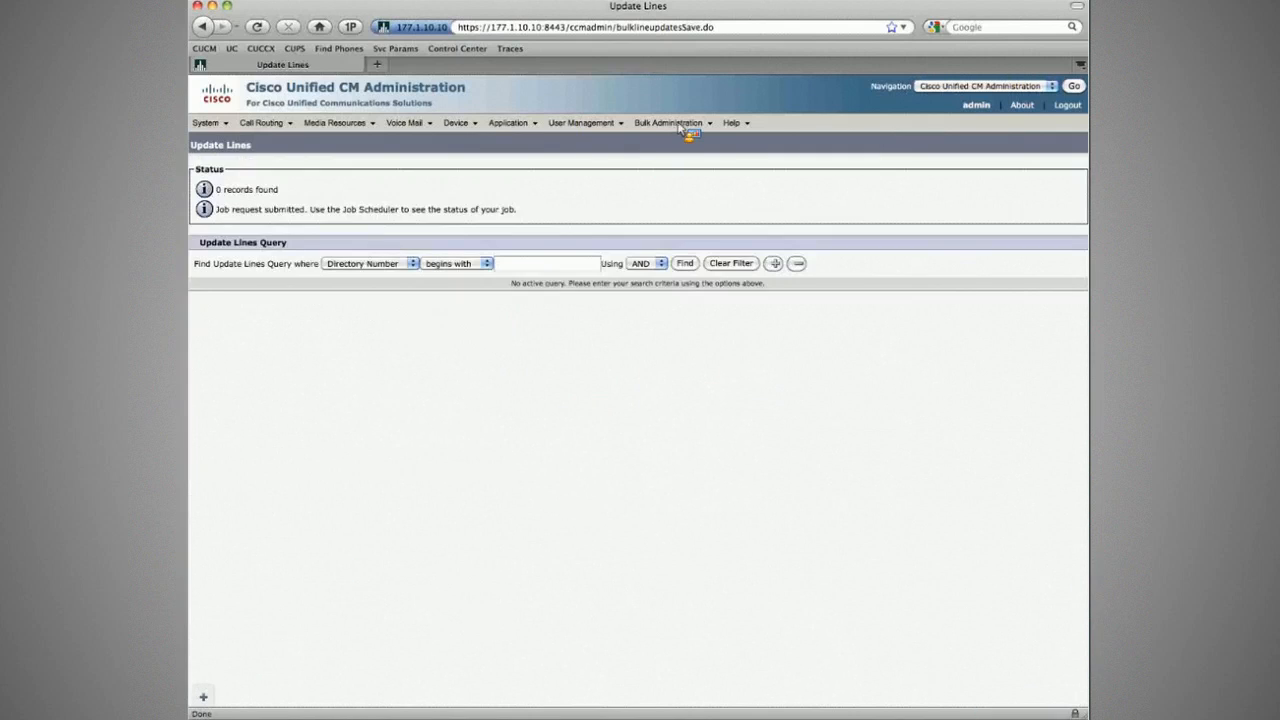
Step: Check the CFUR Update for Branch1 Lines job's status in the Job Scheduler
mouse_move(688, 130)
click(695, 385)
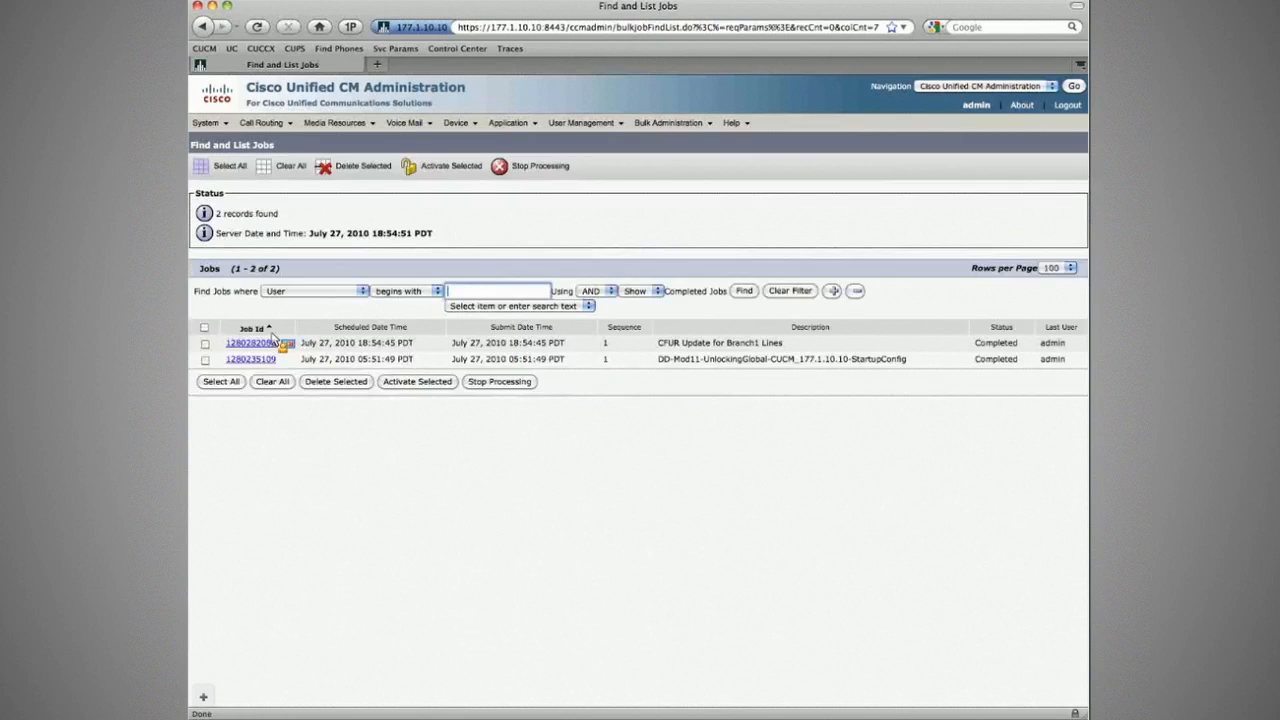
click(252, 343)
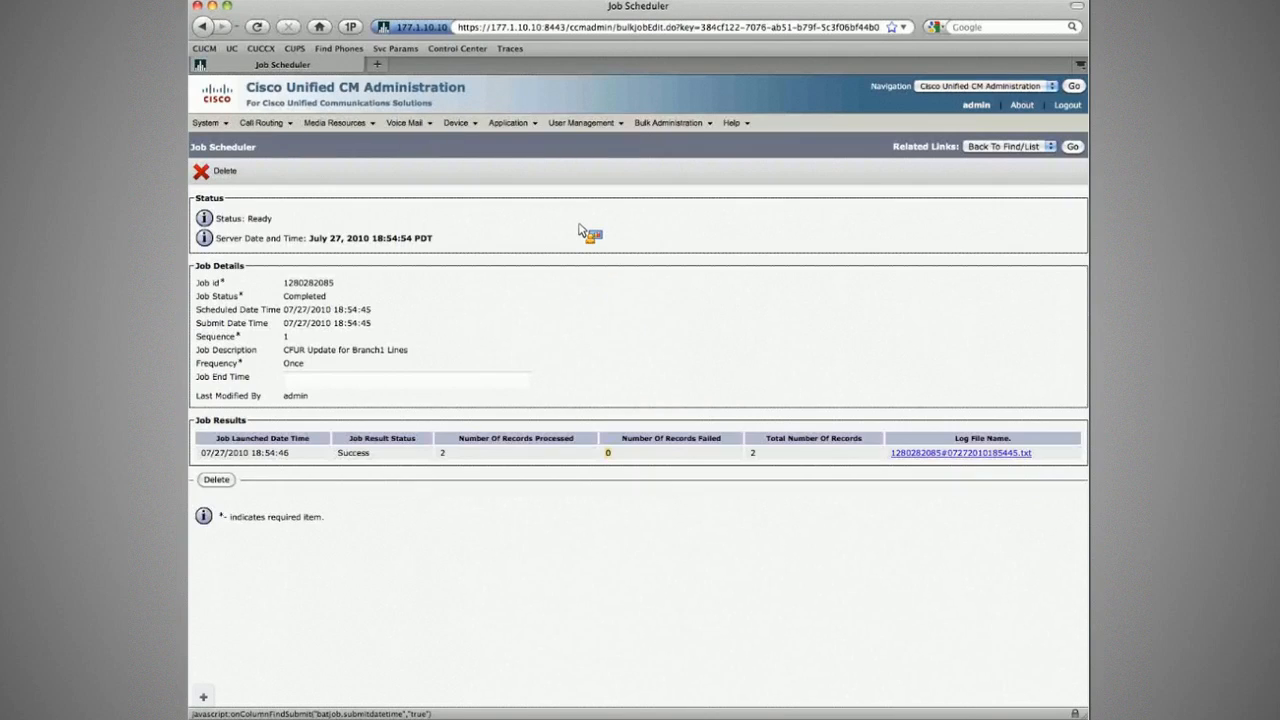
Step: Open line 2001 on the Branch1 phone and verify its unregistered-forward destination and calling search space
mouse_move(456, 122)
click(472, 196)
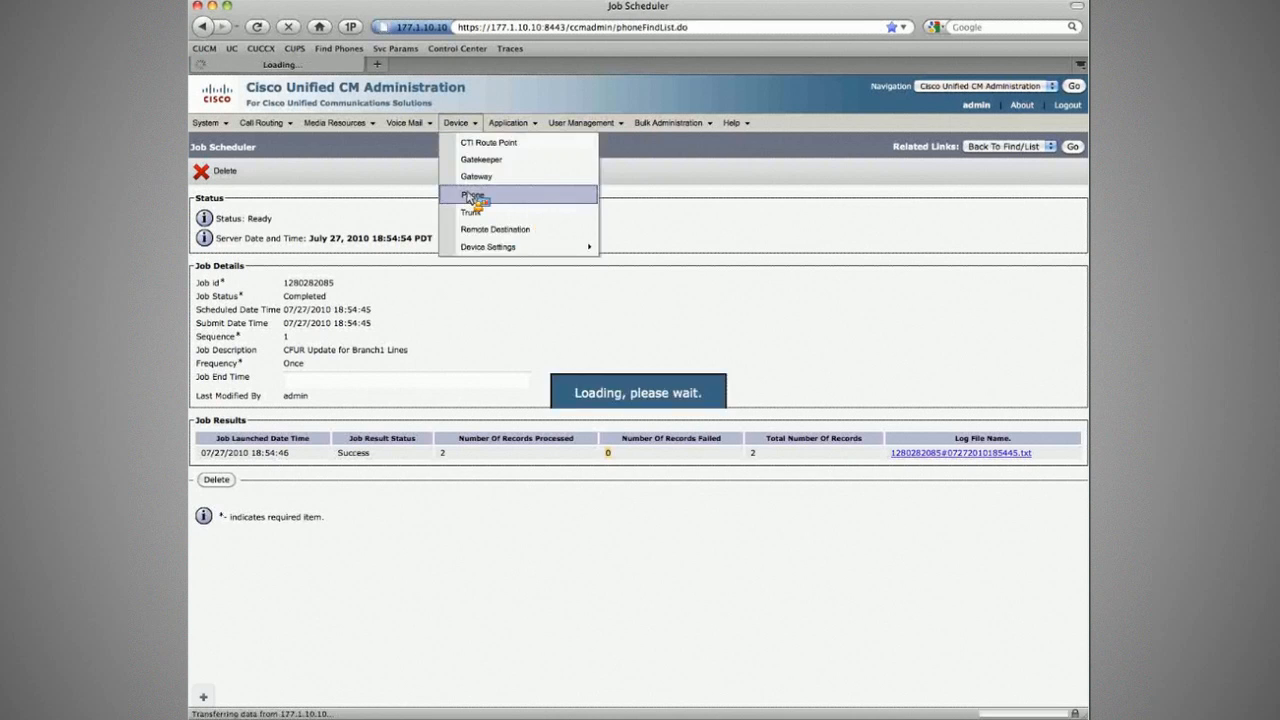
click(339, 341)
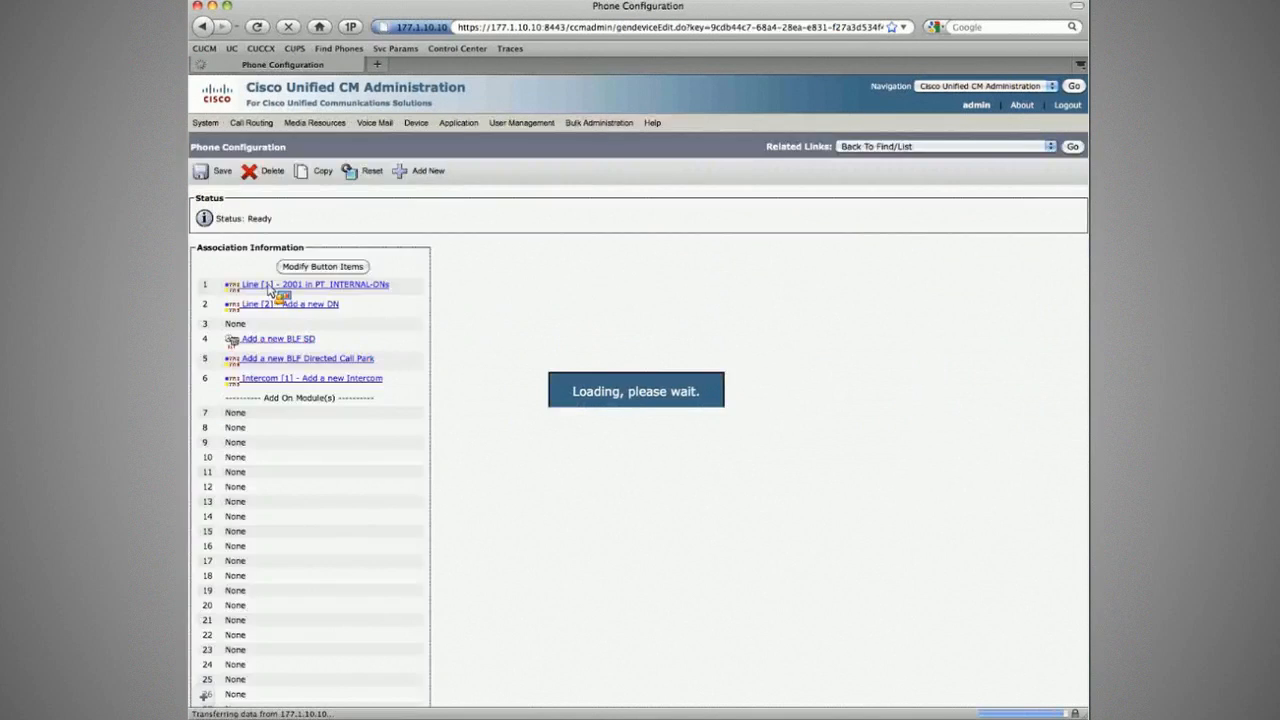
click(268, 285)
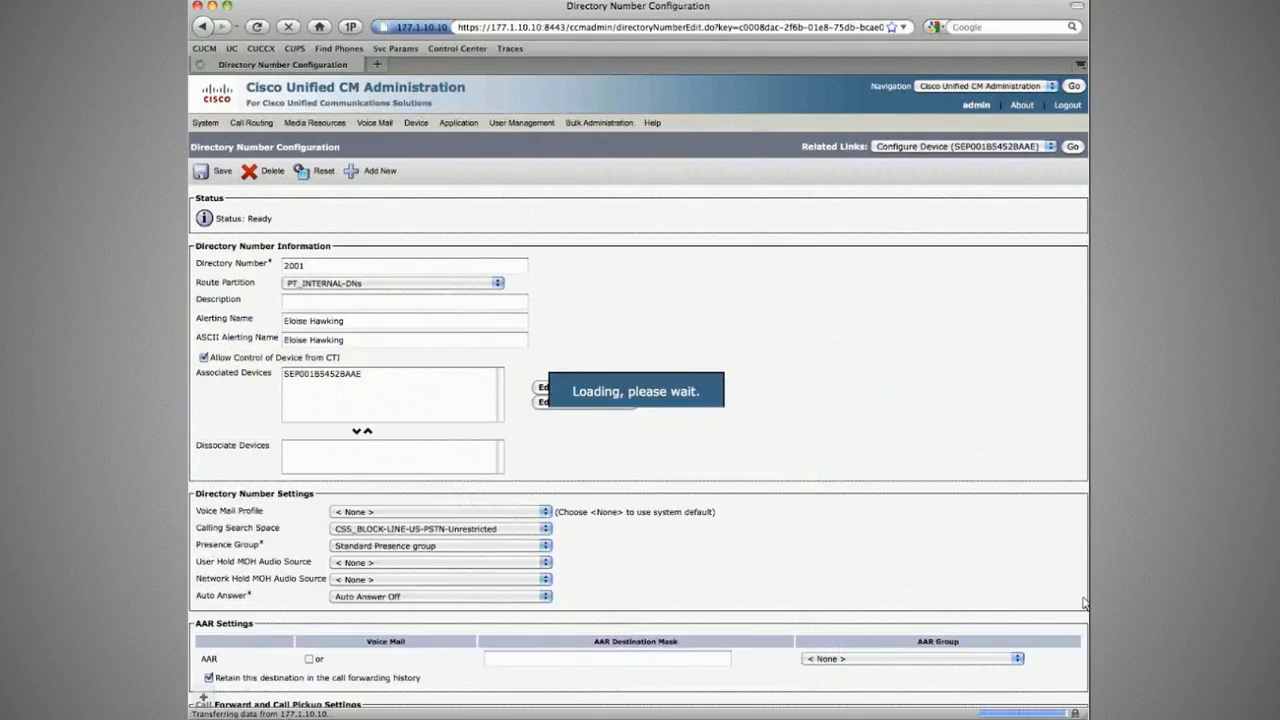
scroll(680, 470, down, 10)
click(566, 436)
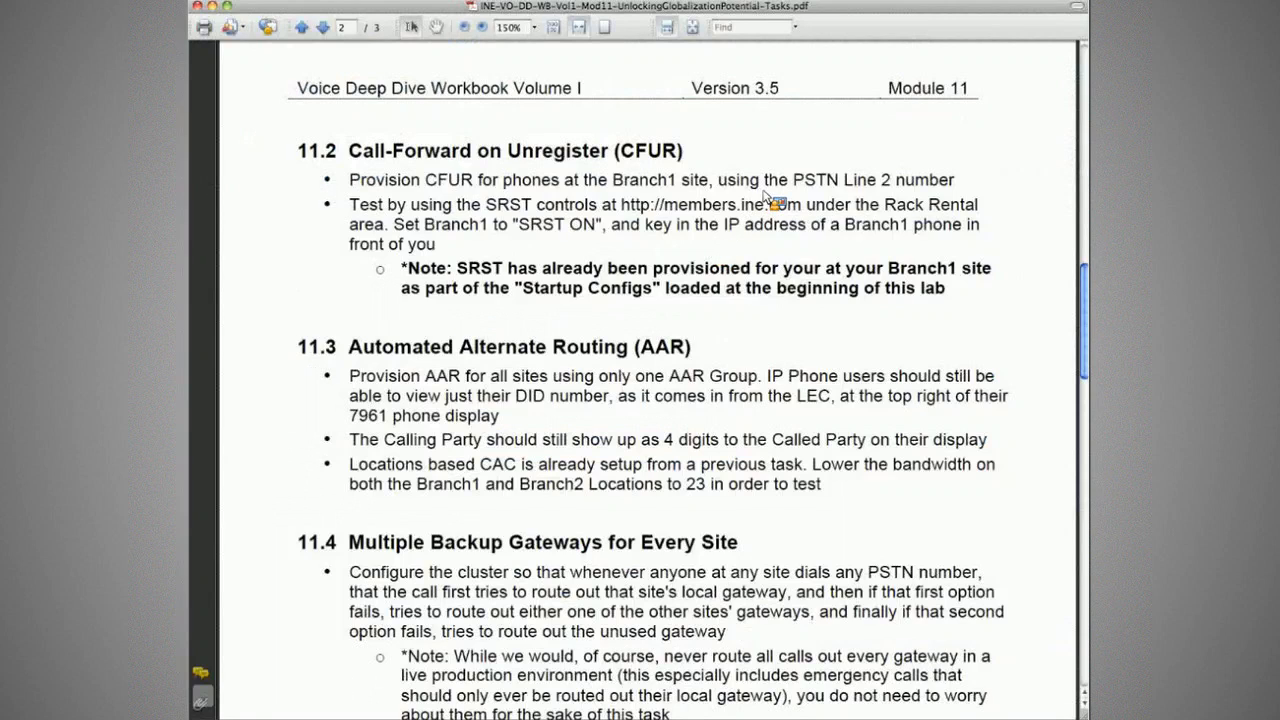
drag(709, 181, 563, 181)
drag(573, 185, 571, 188)
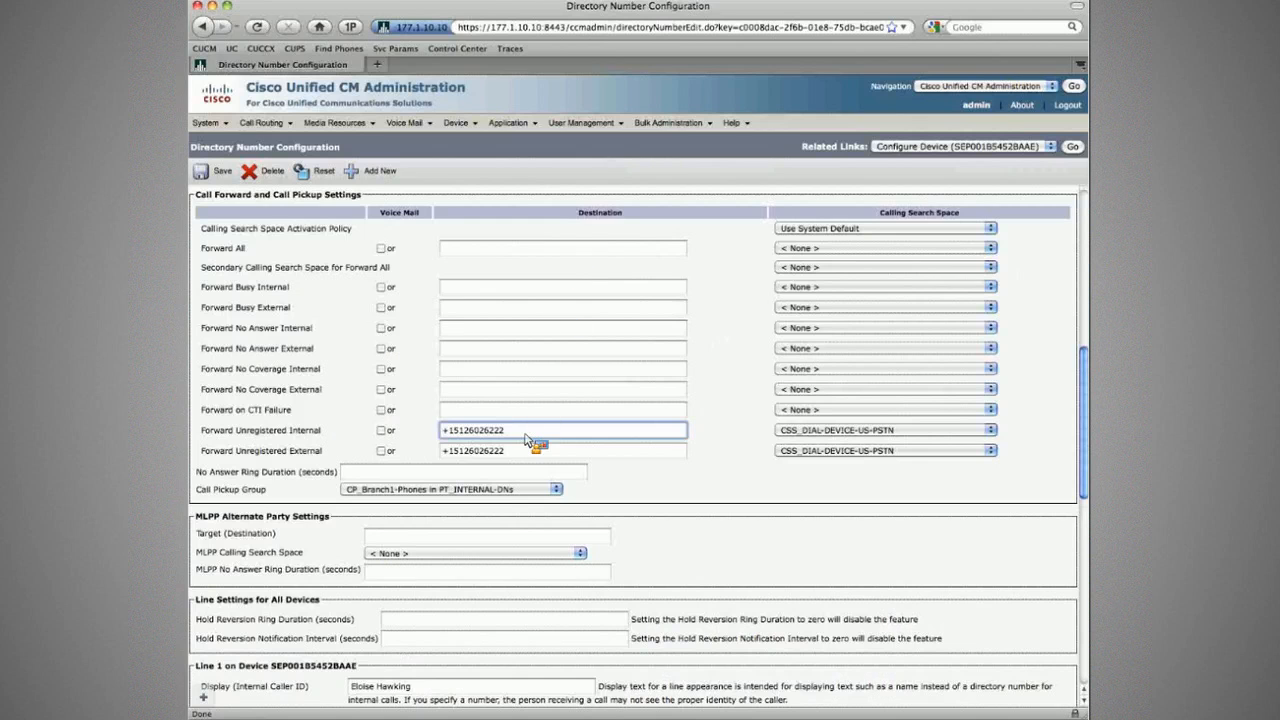
mouse_move(672, 123)
mouse_move(679, 202)
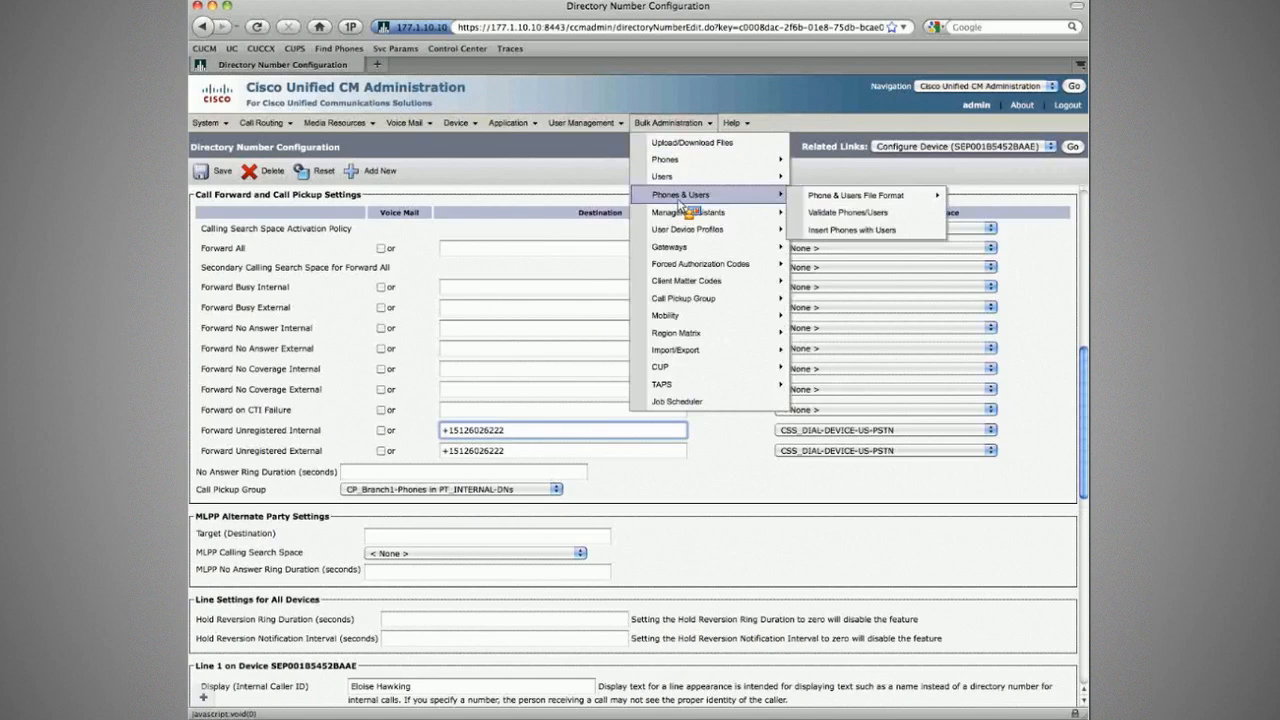
mouse_move(700, 160)
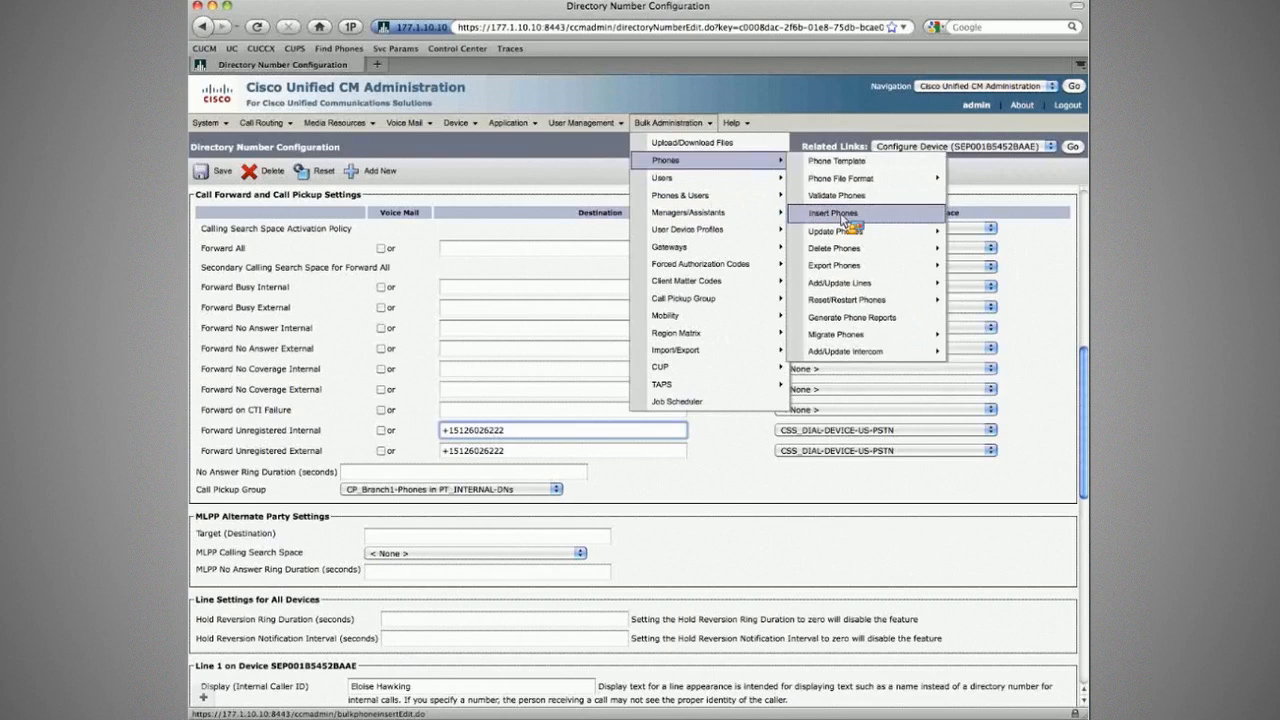
Step: Start a bulk Update Lines query for directory numbers beginning with 2 and edit lines 2001 and 2002
mouse_move(840, 282)
click(731, 290)
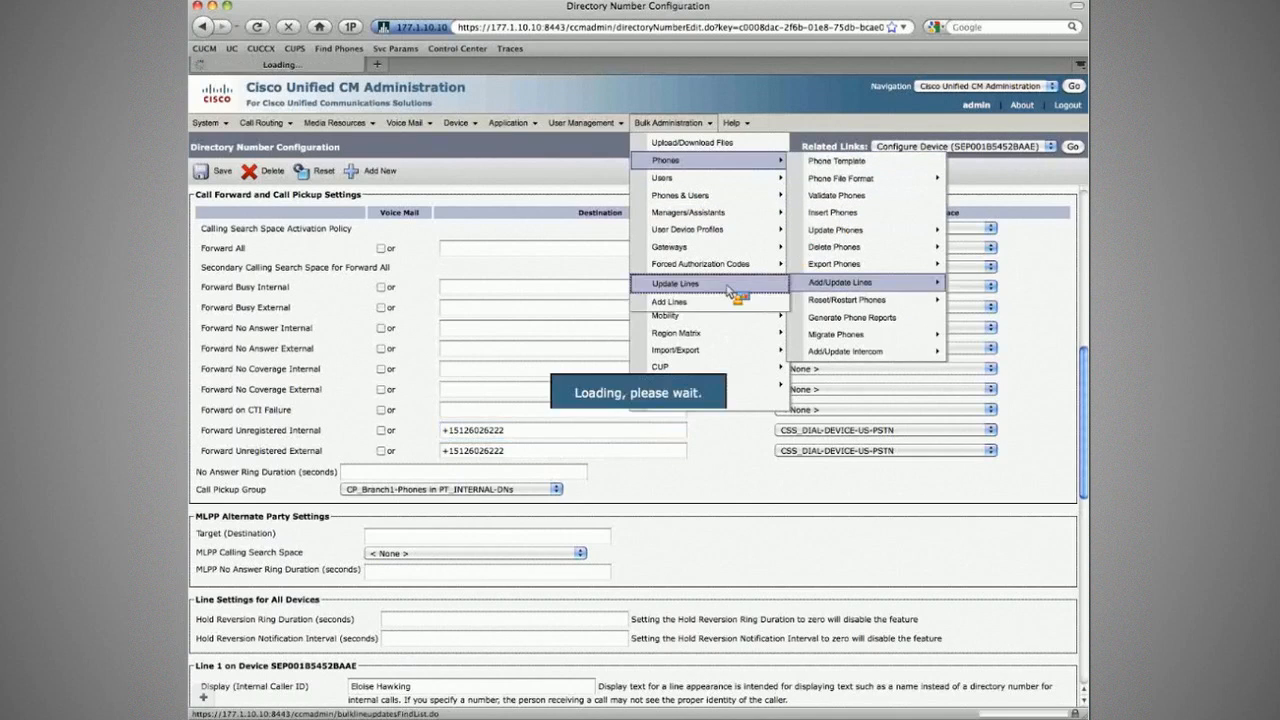
text(2)
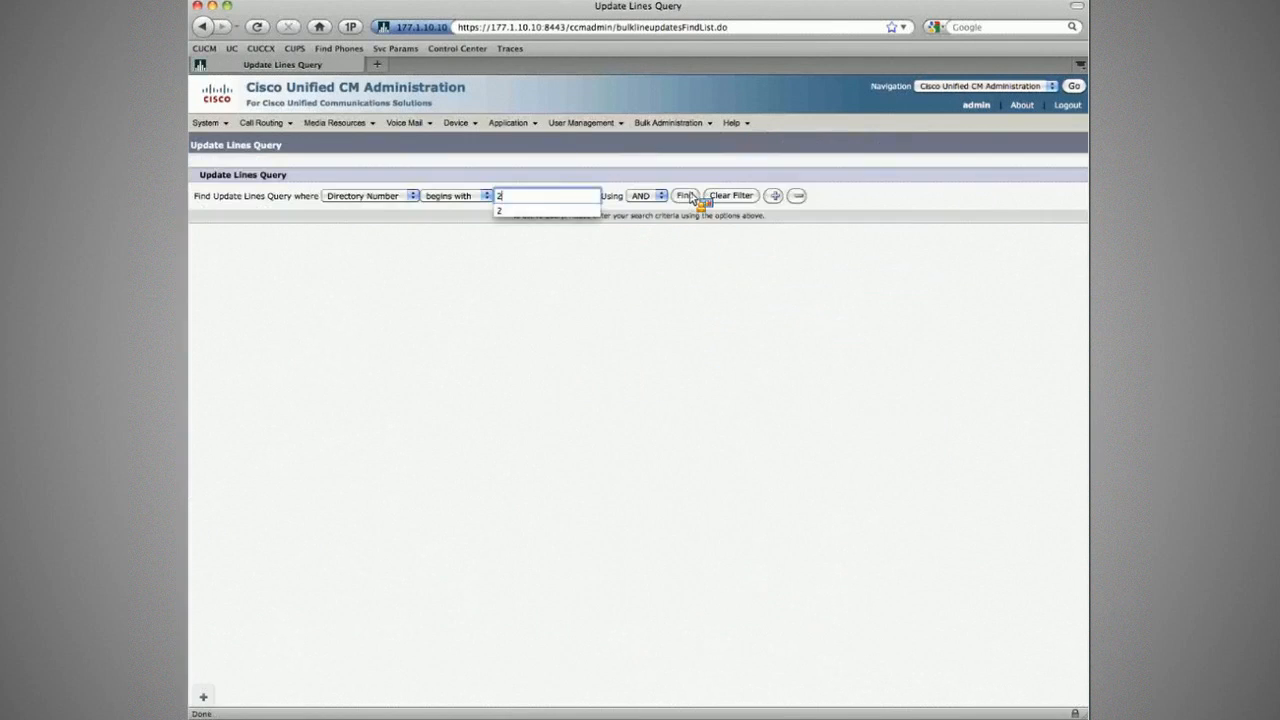
click(686, 196)
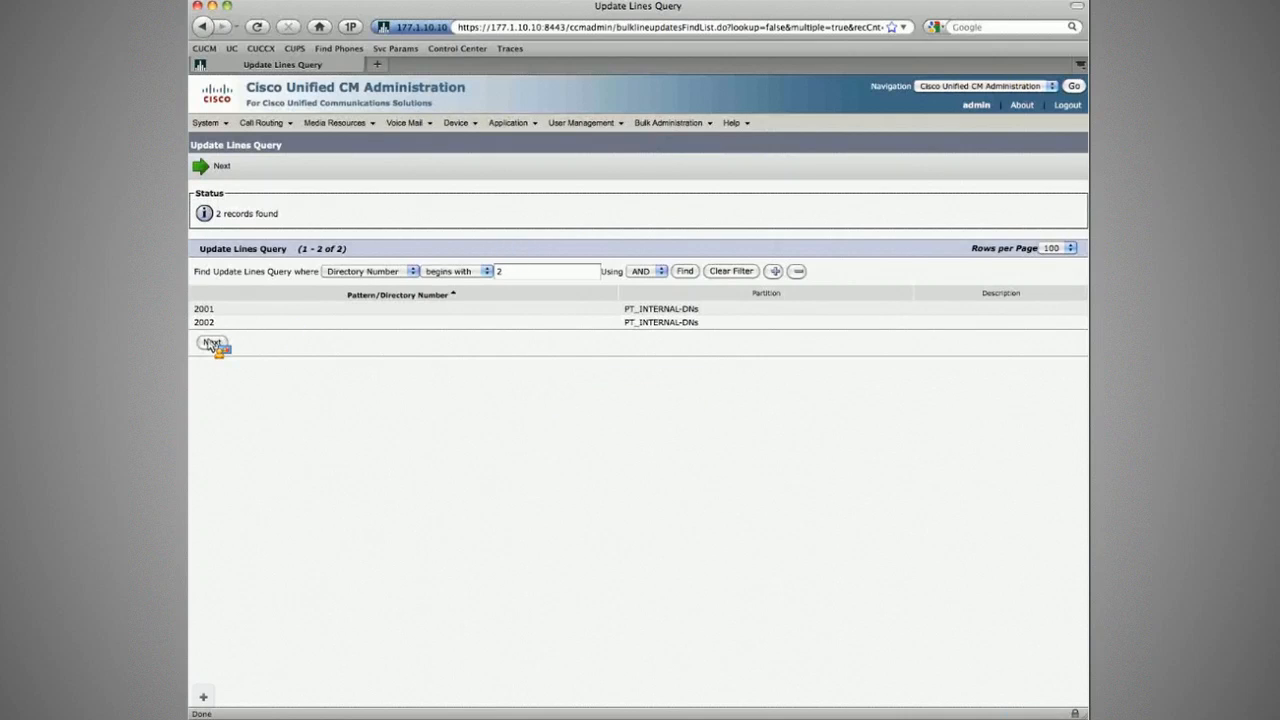
click(212, 344)
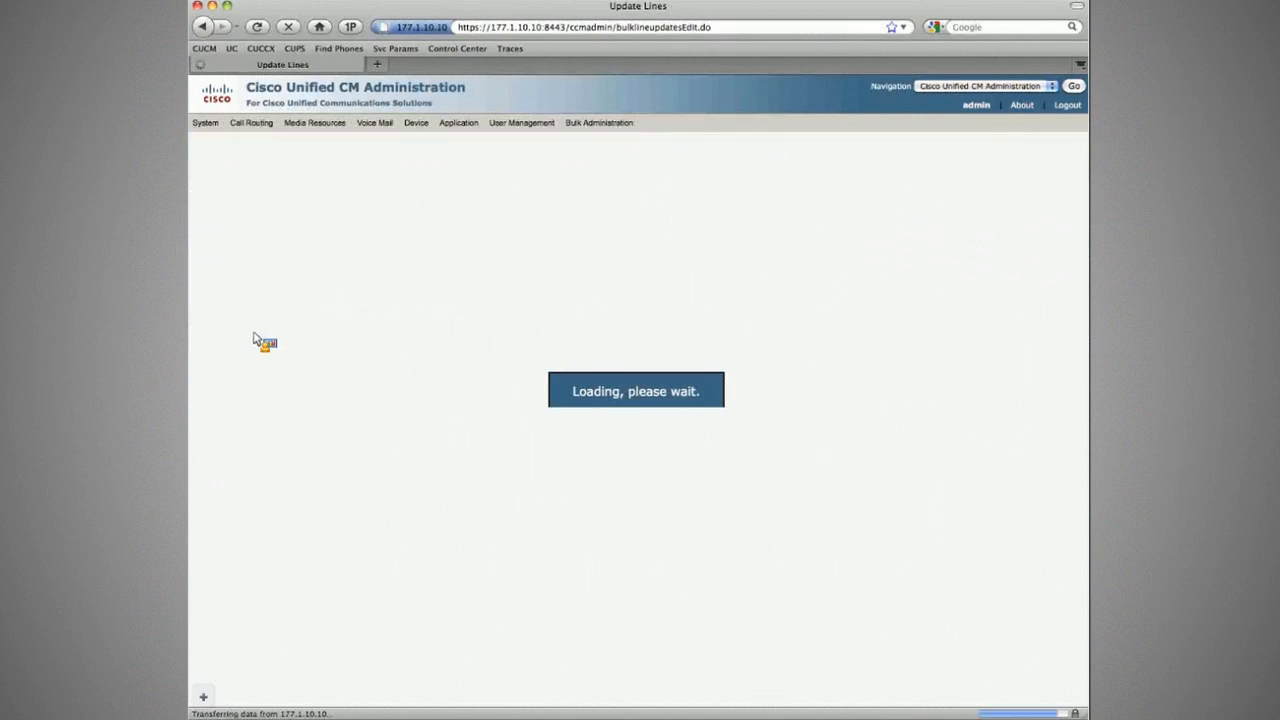
Step: Include both Forward Unregistered destinations and enter +1512602XXXX as the internal destination
scroll(300, 445, down, 15)
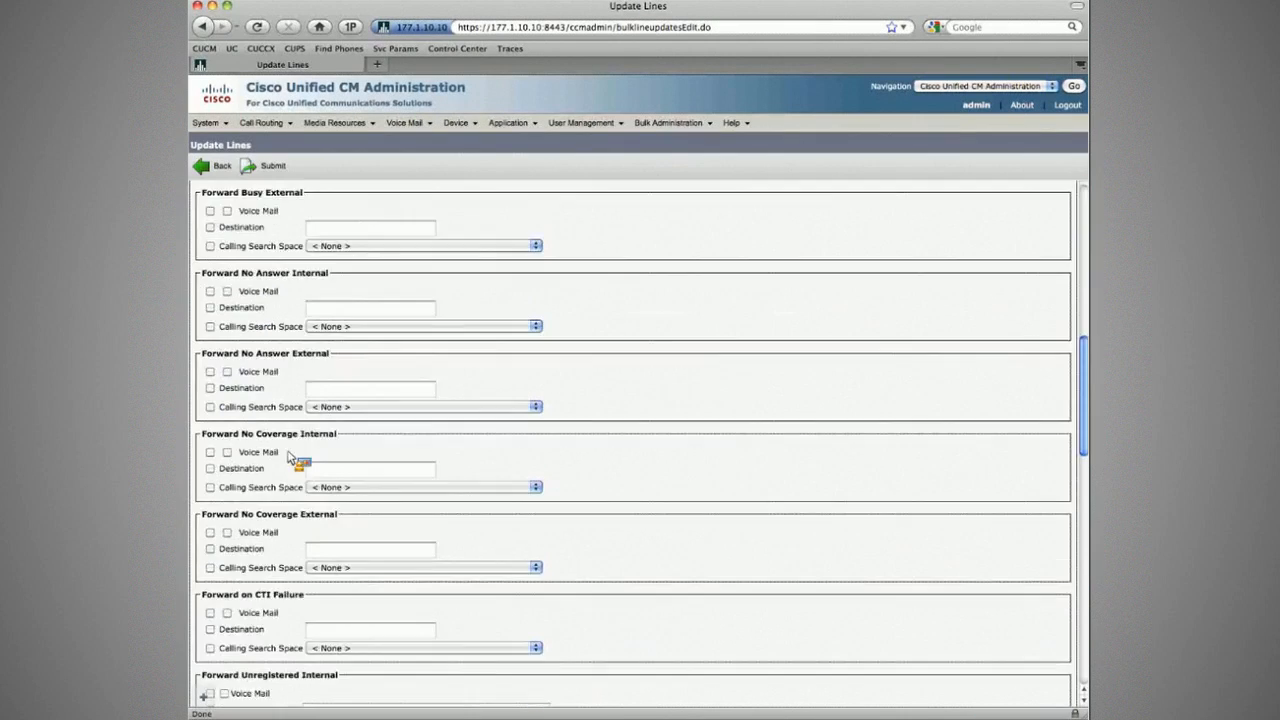
click(211, 501)
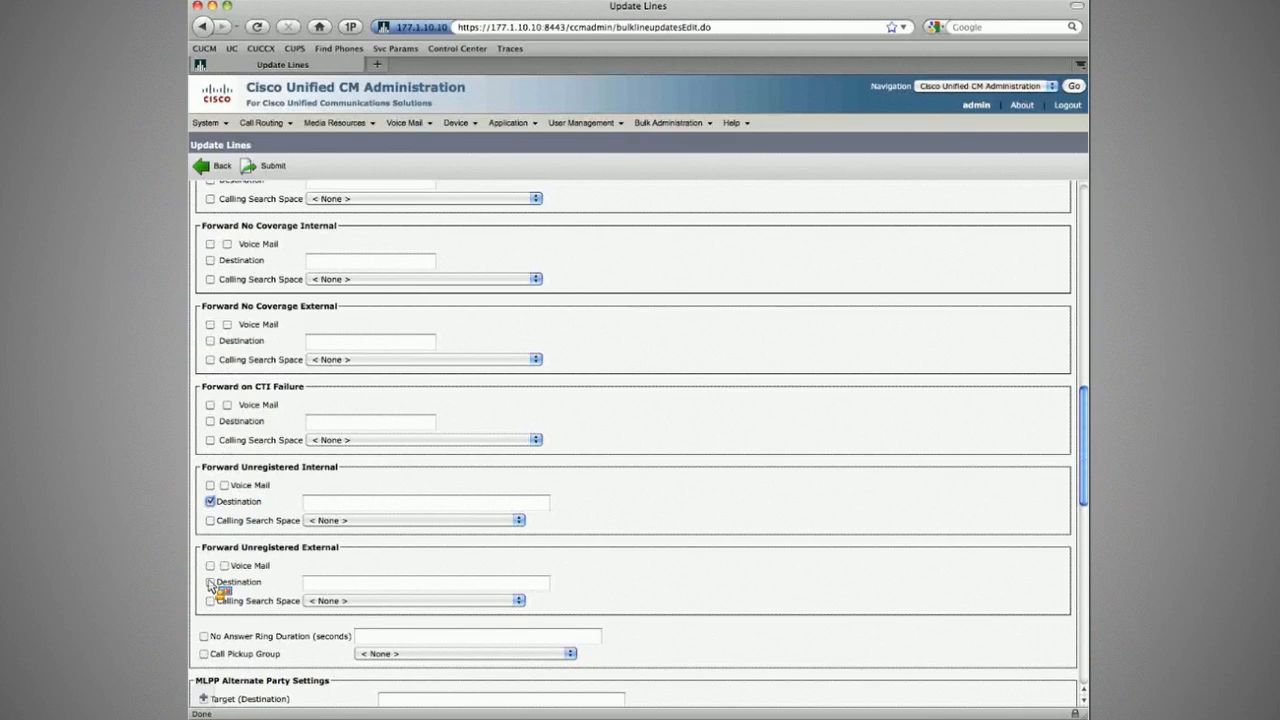
click(210, 582)
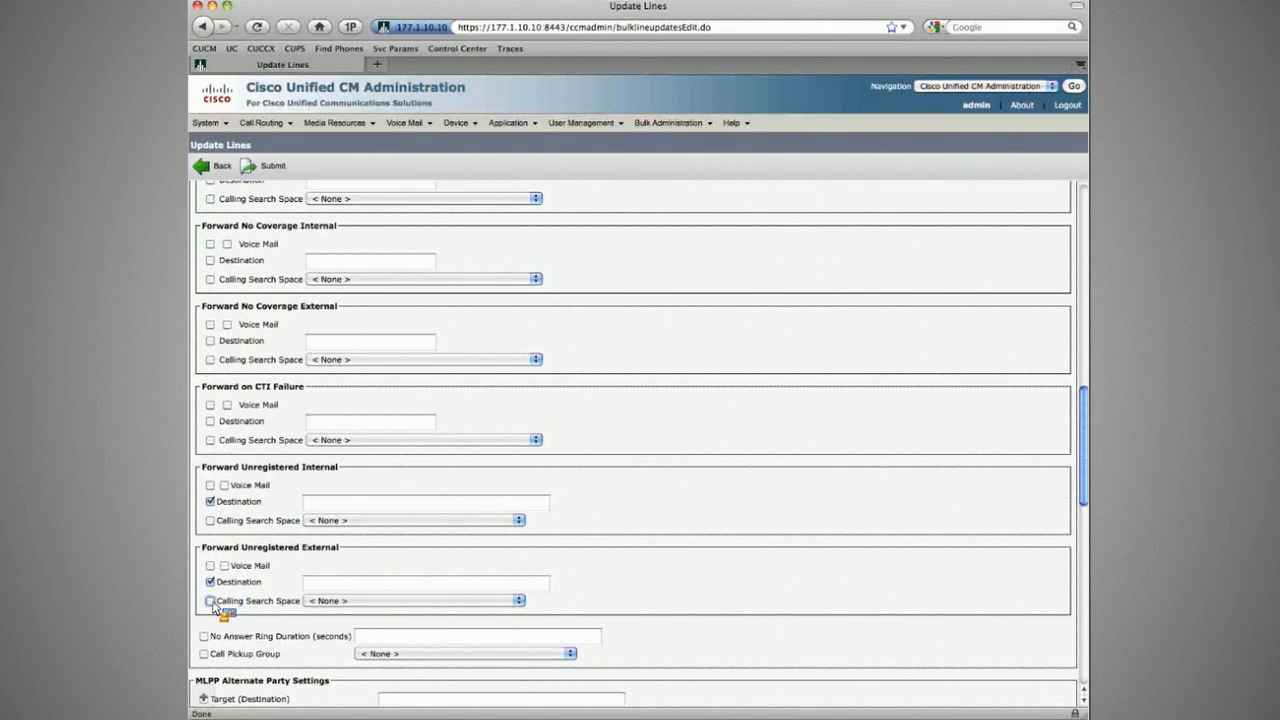
click(334, 503)
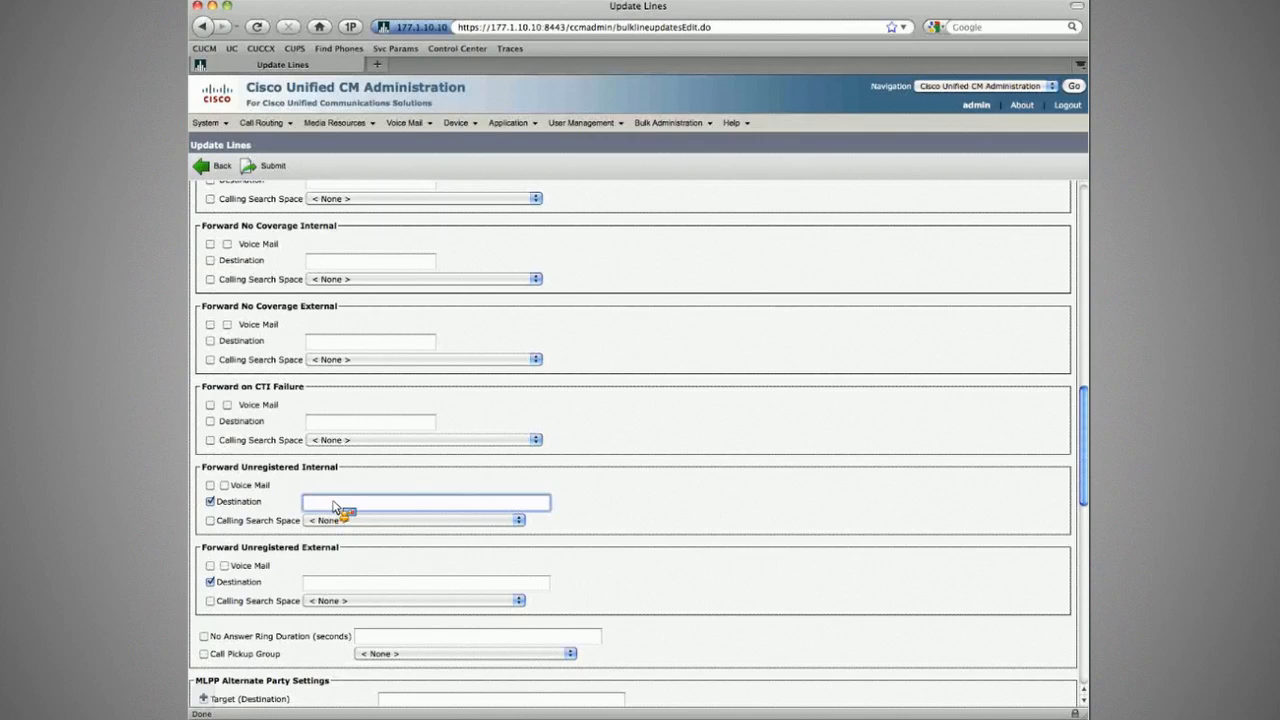
text(+)
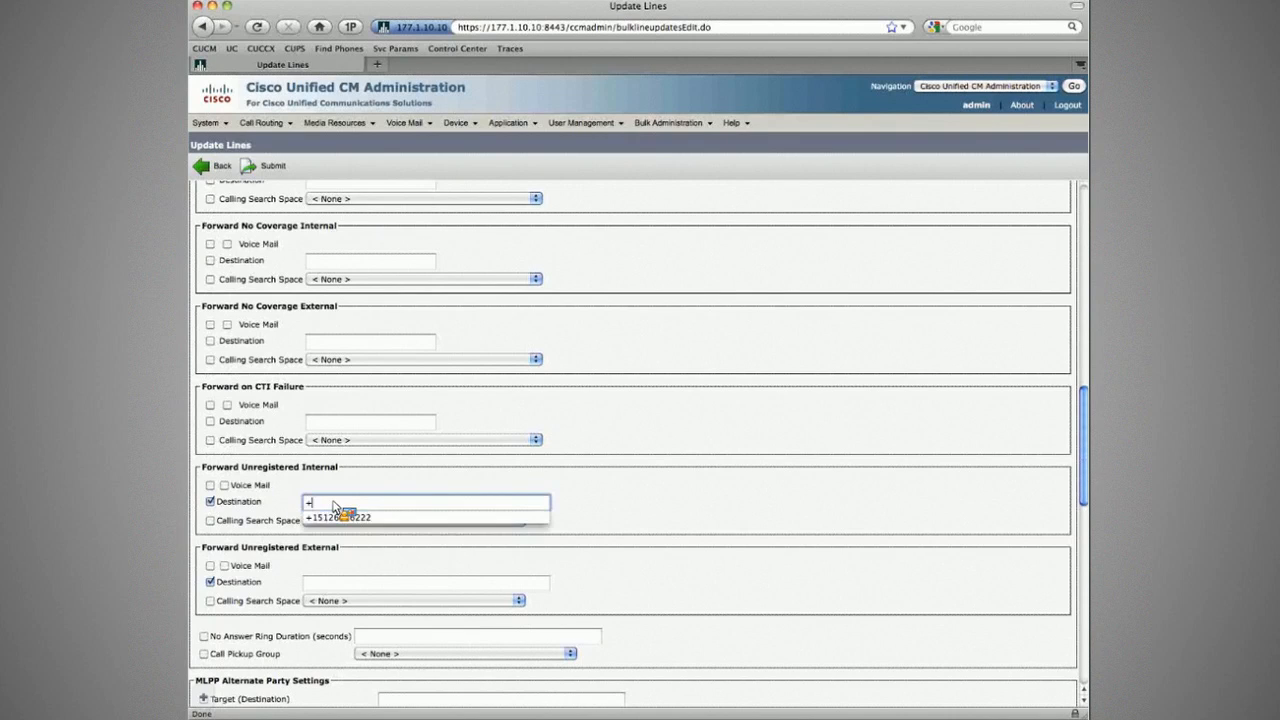
text(1512502)
key(Escape)
text(XXXX)
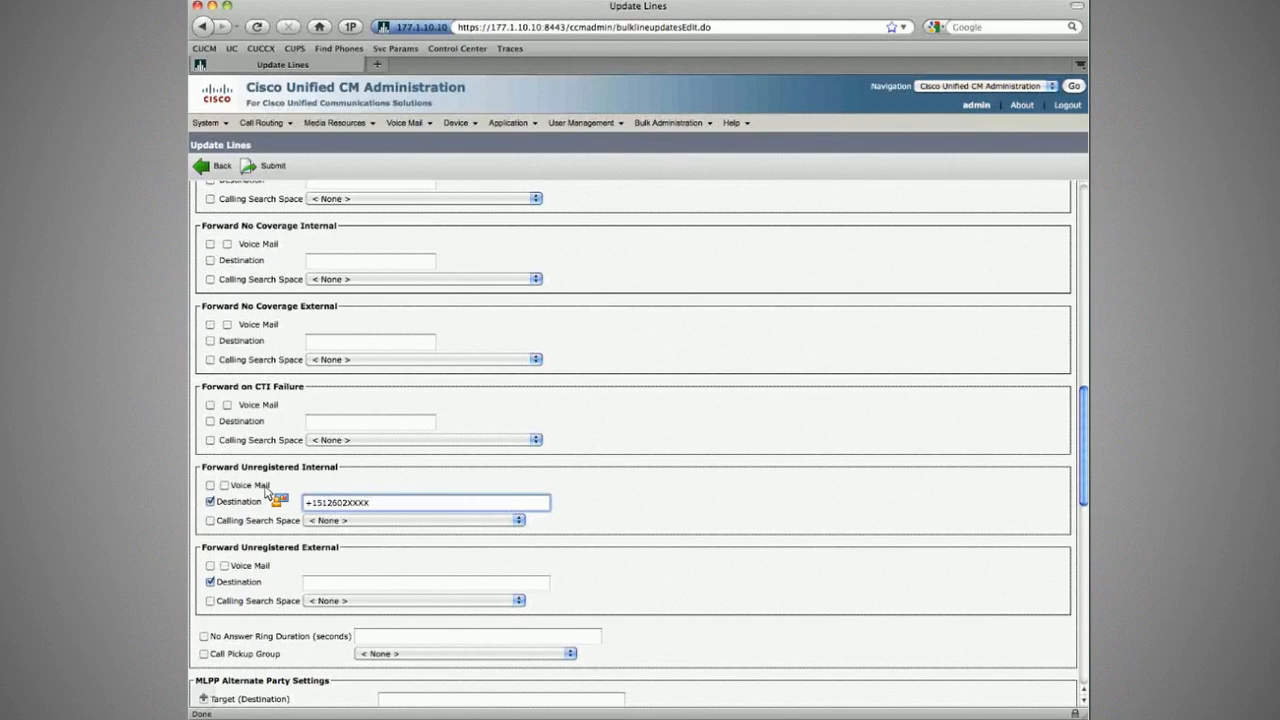
Step: Submit the job as 'CFUR Update for Branch1 Lines - take 2' to run immediately
scroll(268, 494, down, 15)
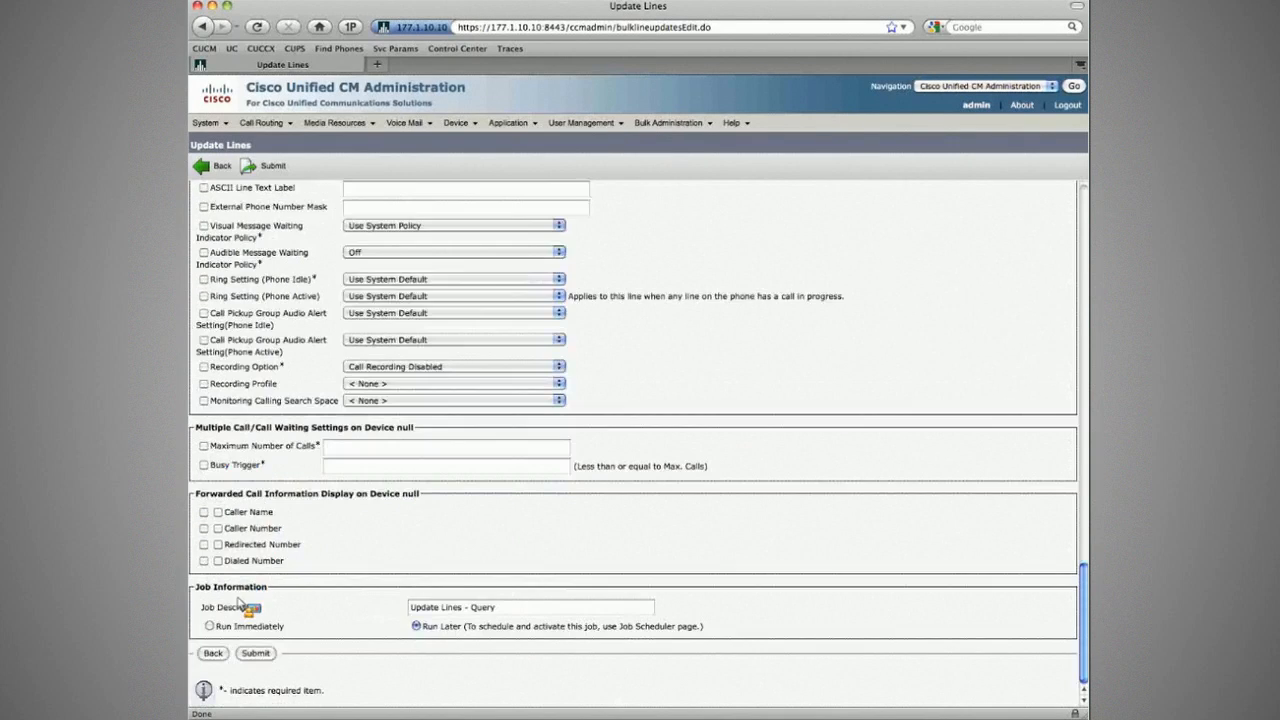
key(Tab)
text(CF)
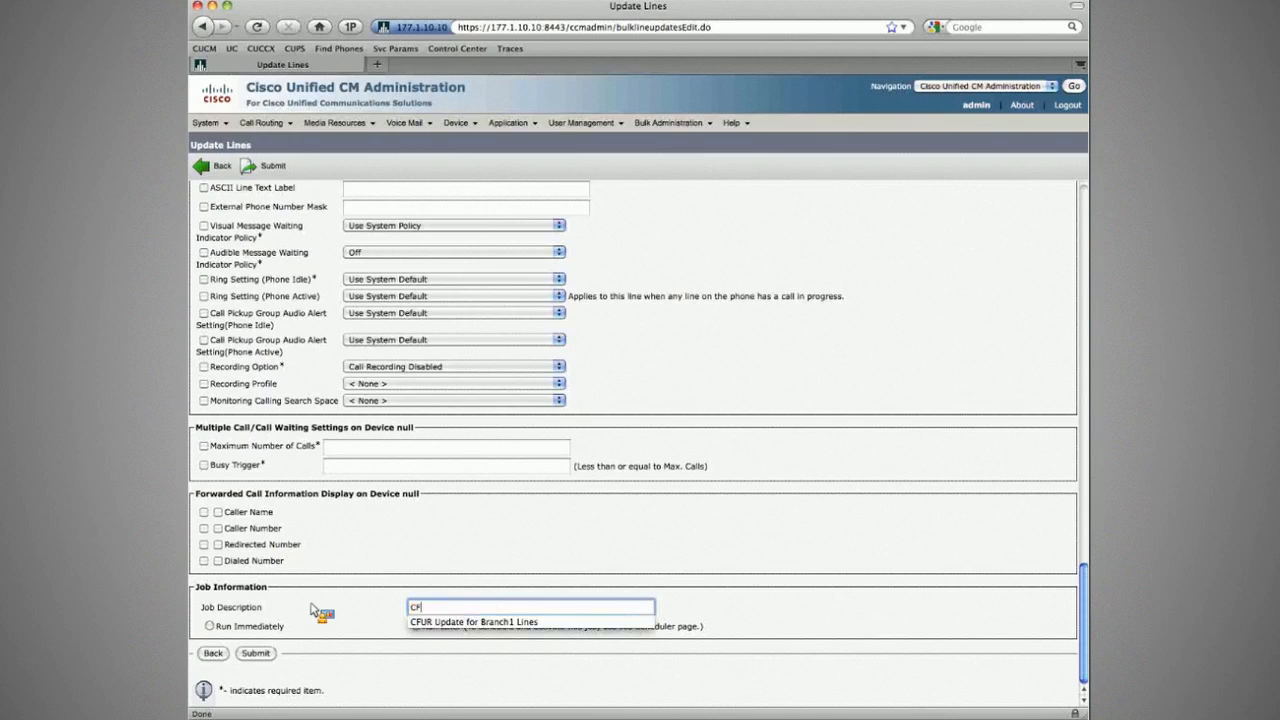
key(Down)
text(- )
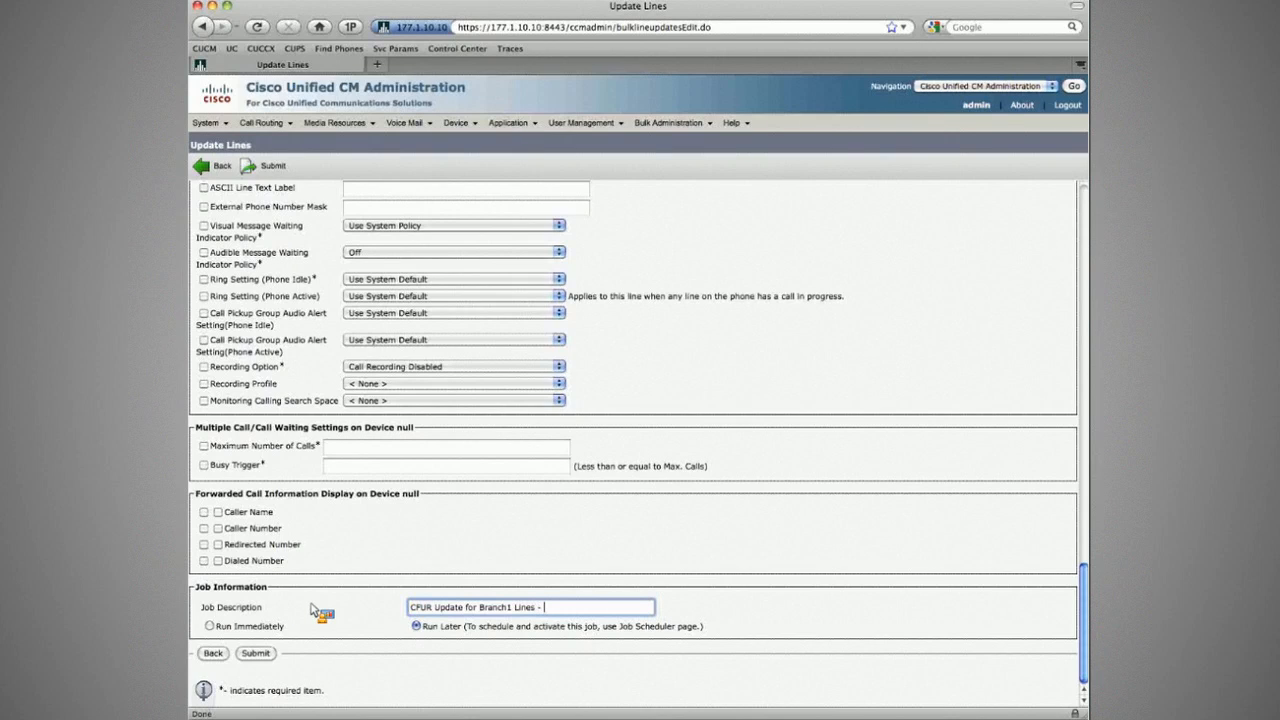
text(take 2)
click(209, 626)
click(256, 653)
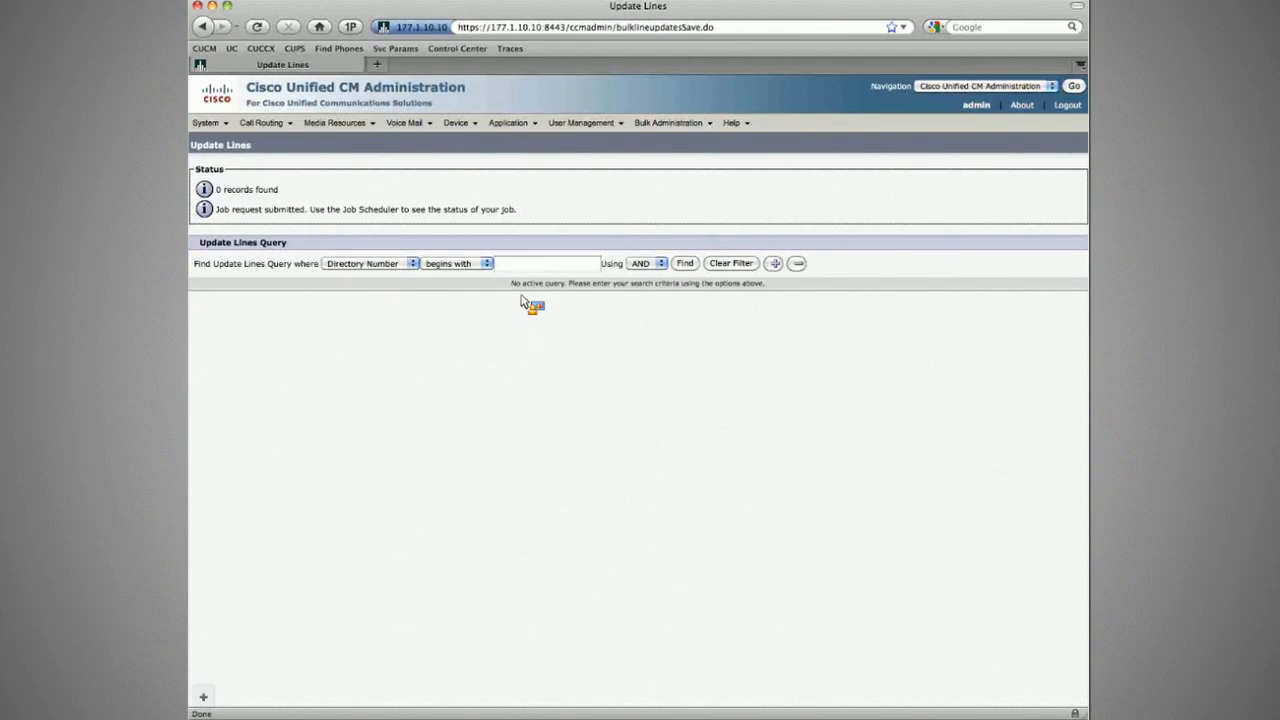
mouse_move(455, 122)
click(472, 195)
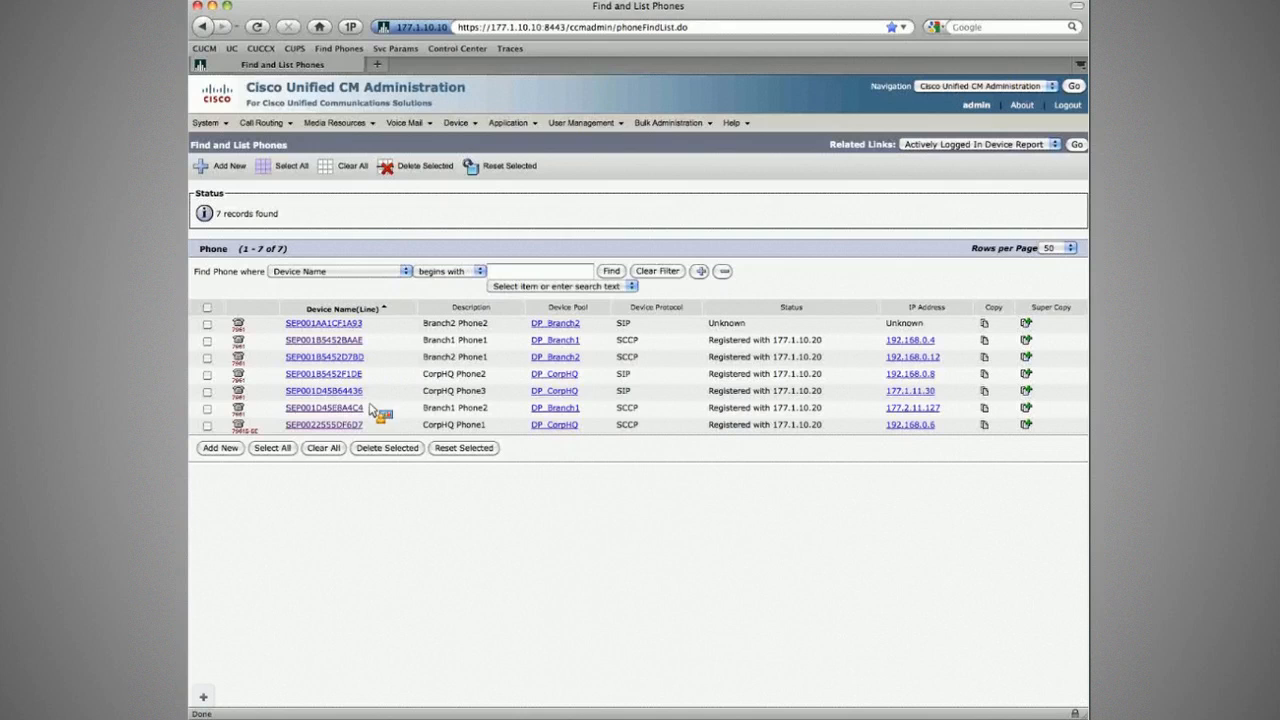
Step: Copy line 2002's internal unregistered-forward number into Forward Unregistered External and save
click(345, 408)
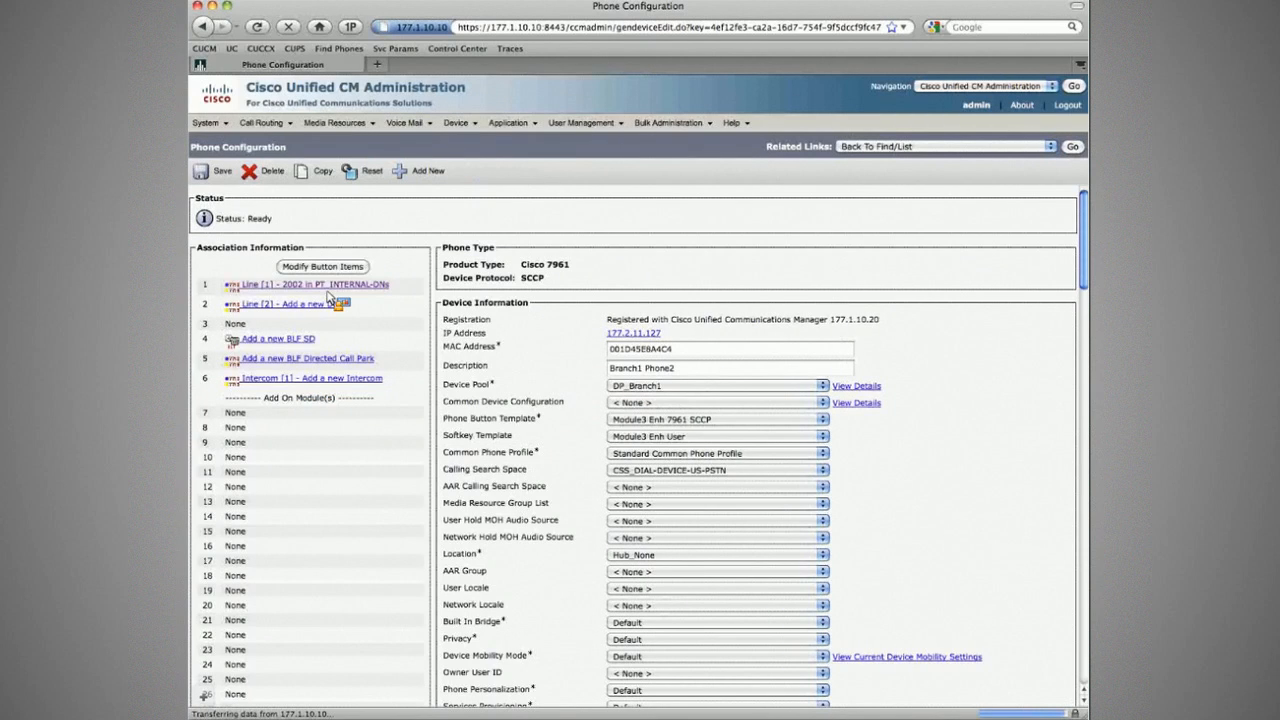
click(327, 287)
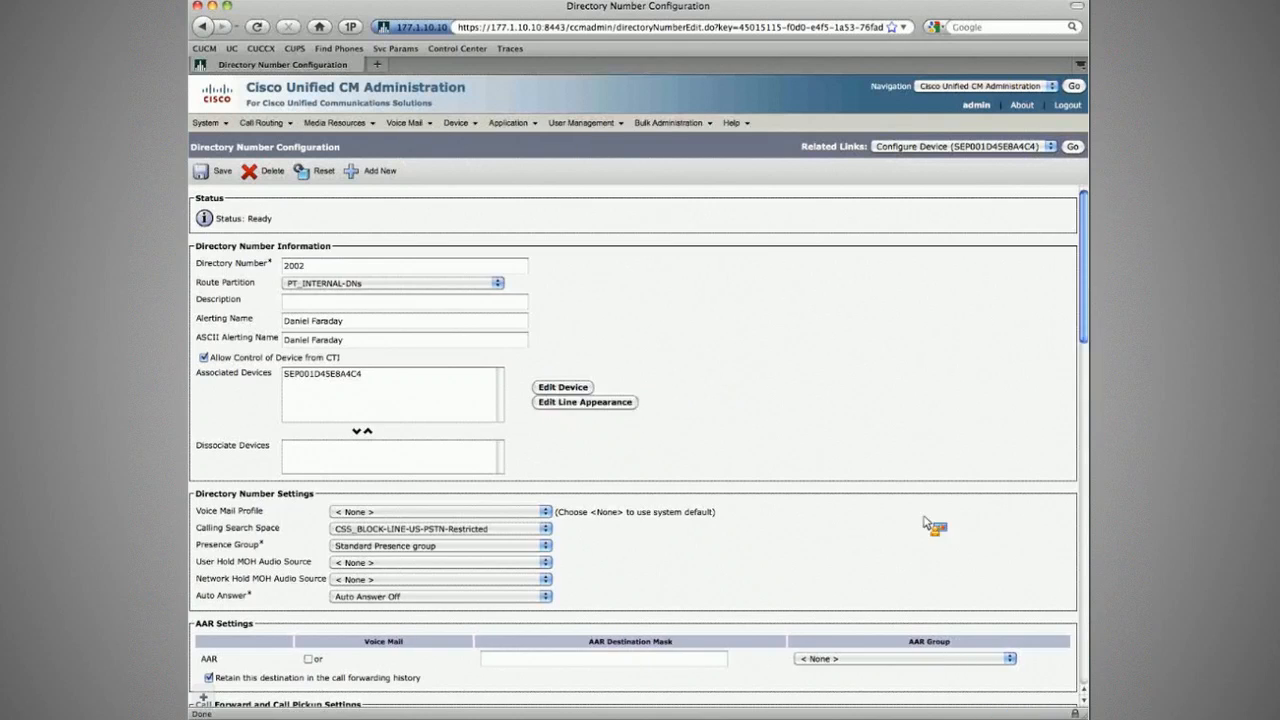
scroll(545, 438, down, 10)
triple_click(545, 438)
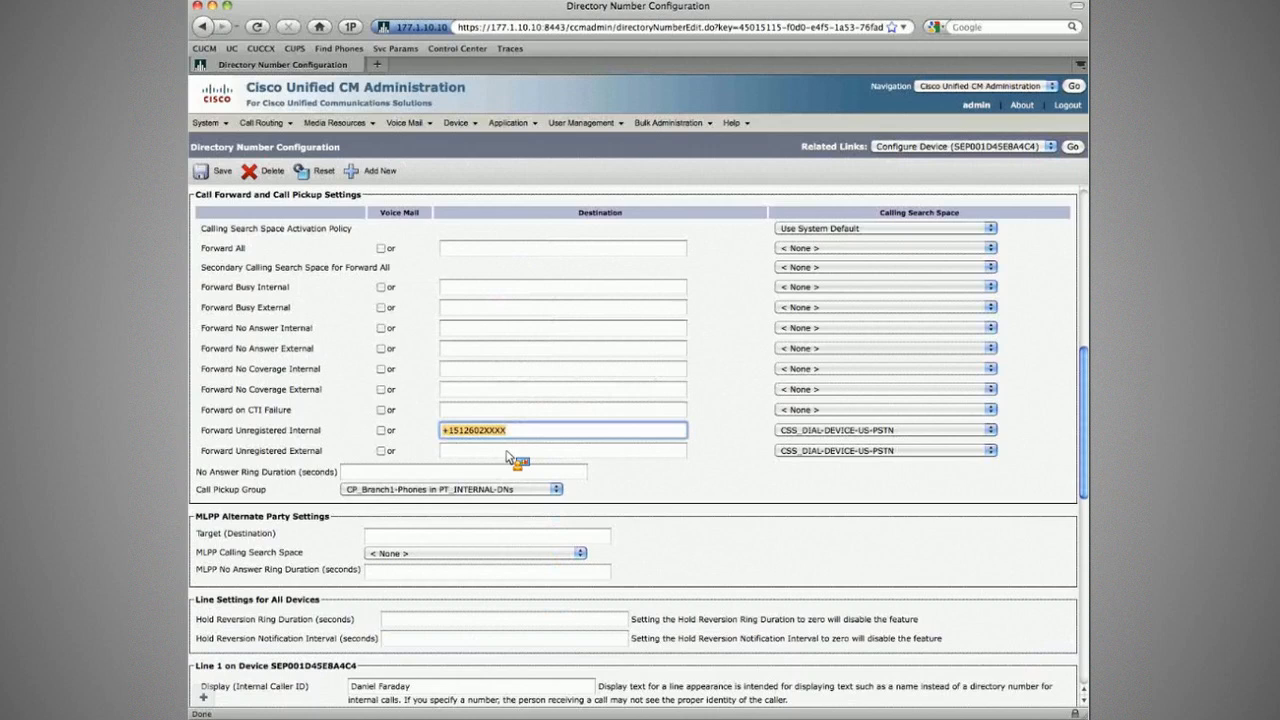
drag(510, 458, 510, 452)
click(220, 172)
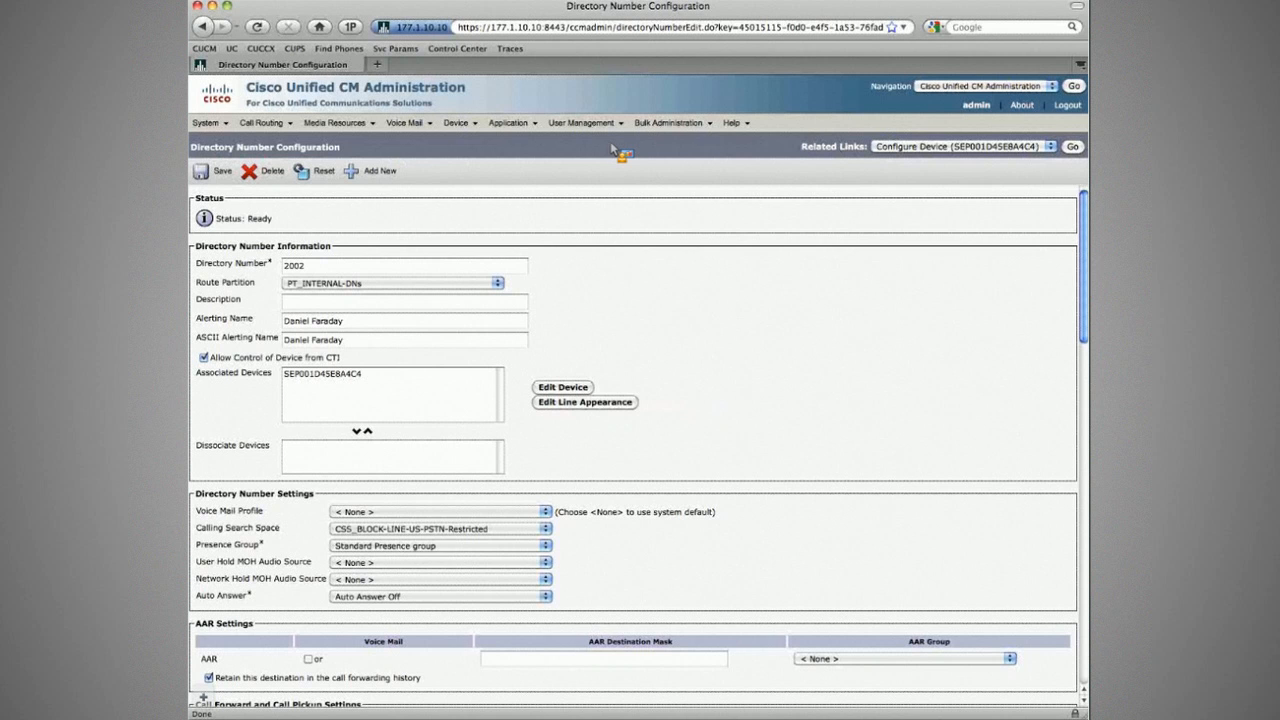
Step: Copy line 2001's internal unregistered-forward number into Forward Unregistered External and save
click(456, 122)
click(475, 195)
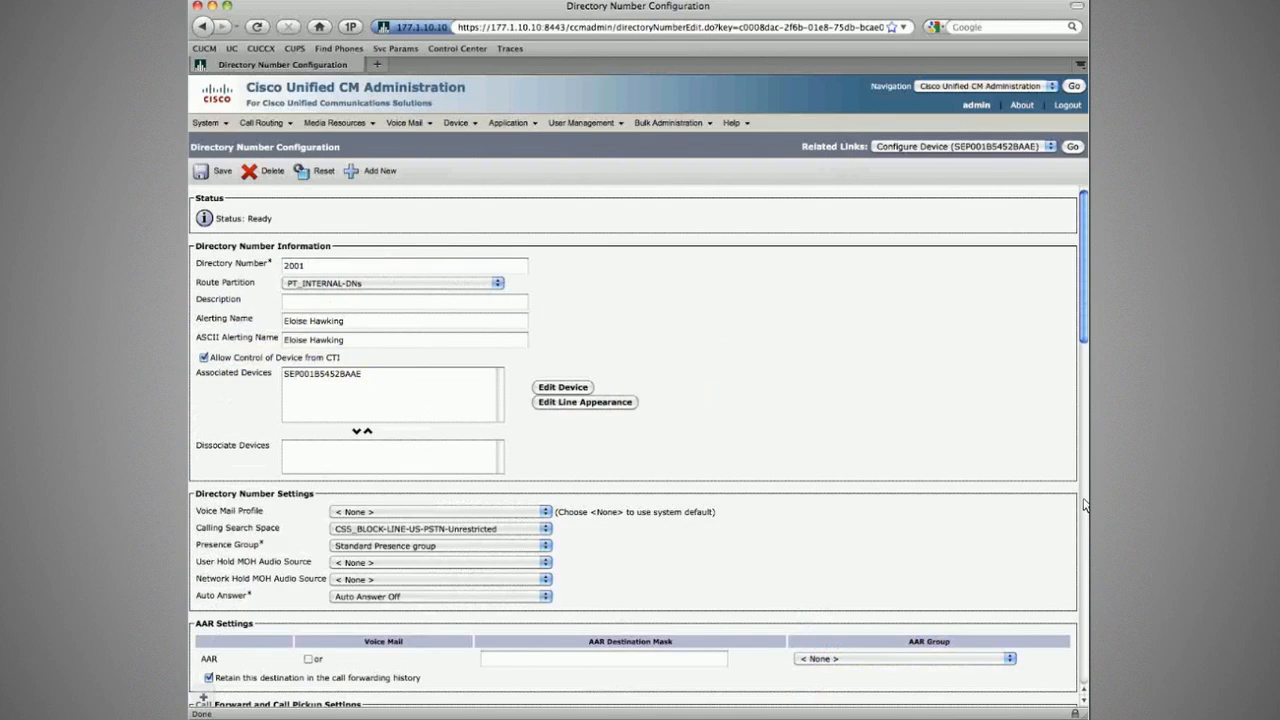
click(1084, 505)
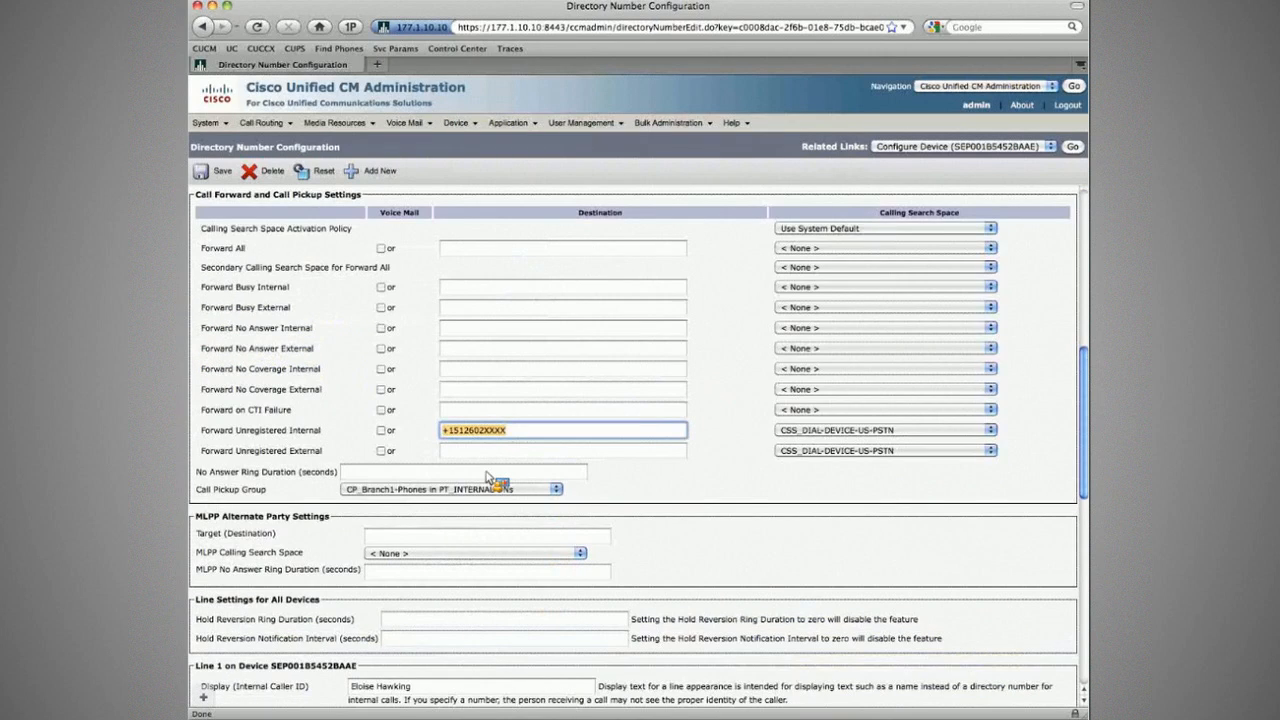
drag(487, 478, 490, 451)
click(222, 172)
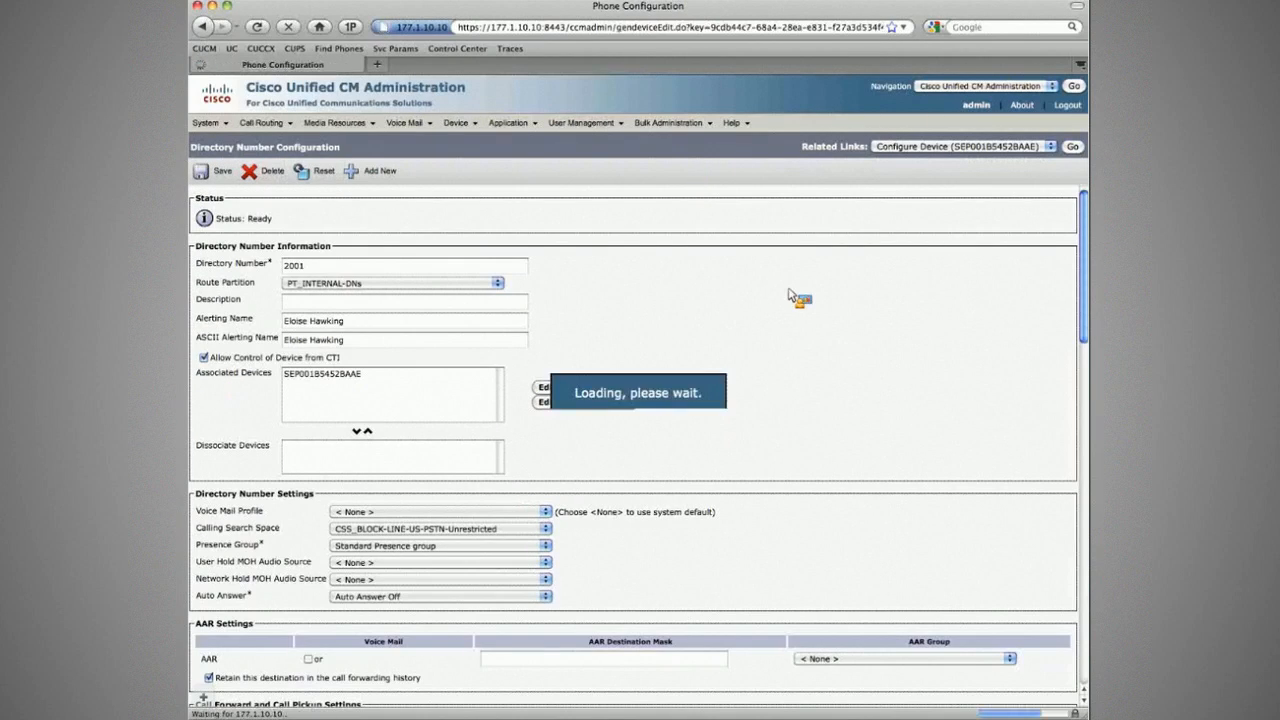
Step: From the phone list, select Branch1 Phone1 and Phone2 and reset both
click(1079, 151)
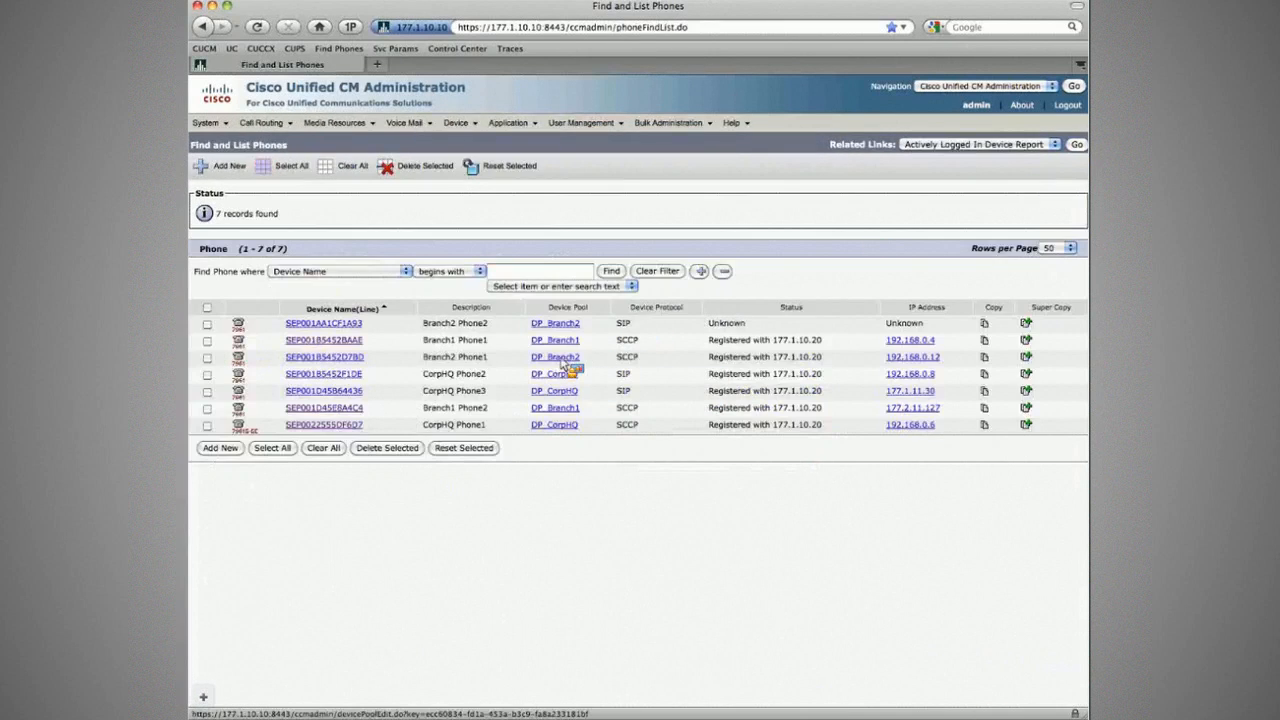
click(207, 409)
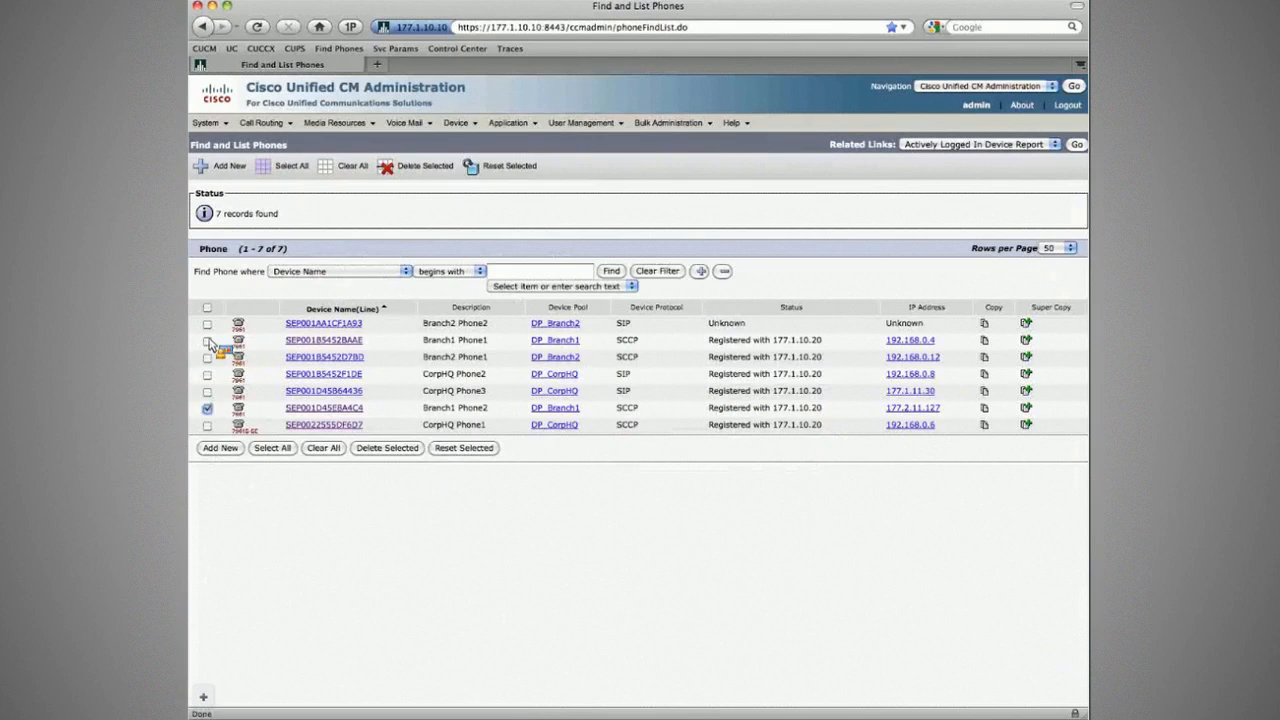
click(207, 341)
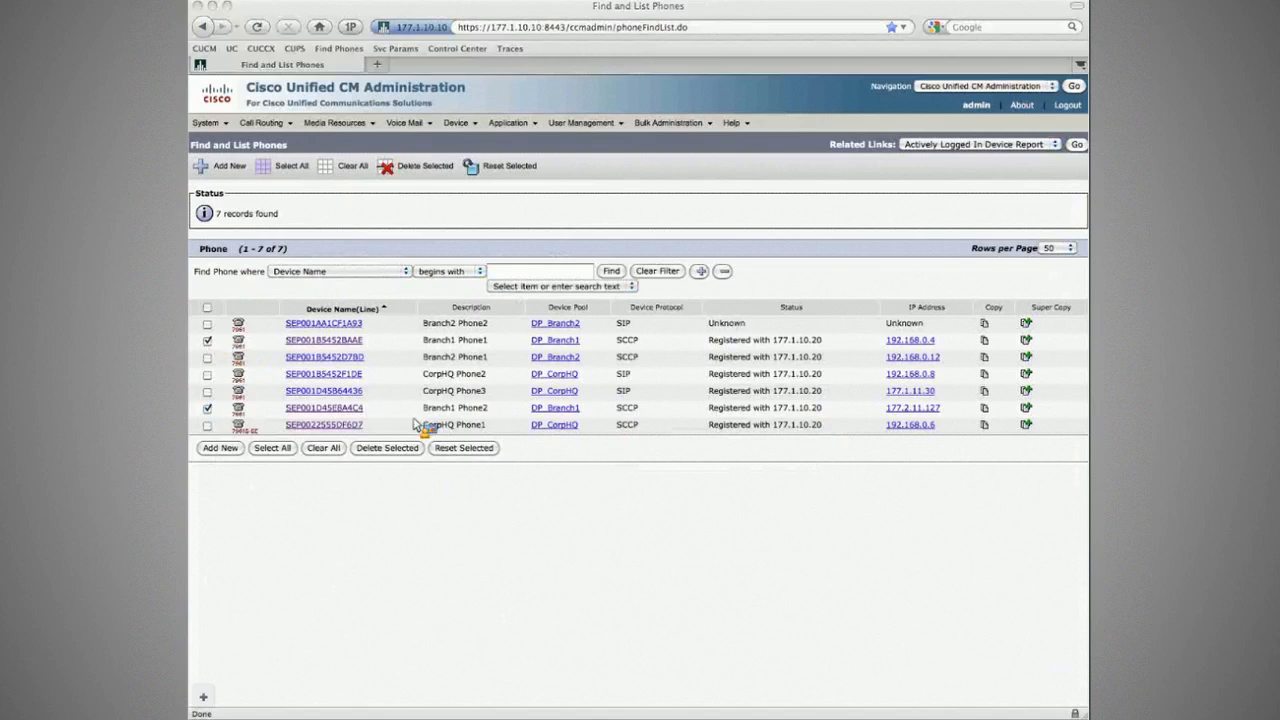
click(462, 447)
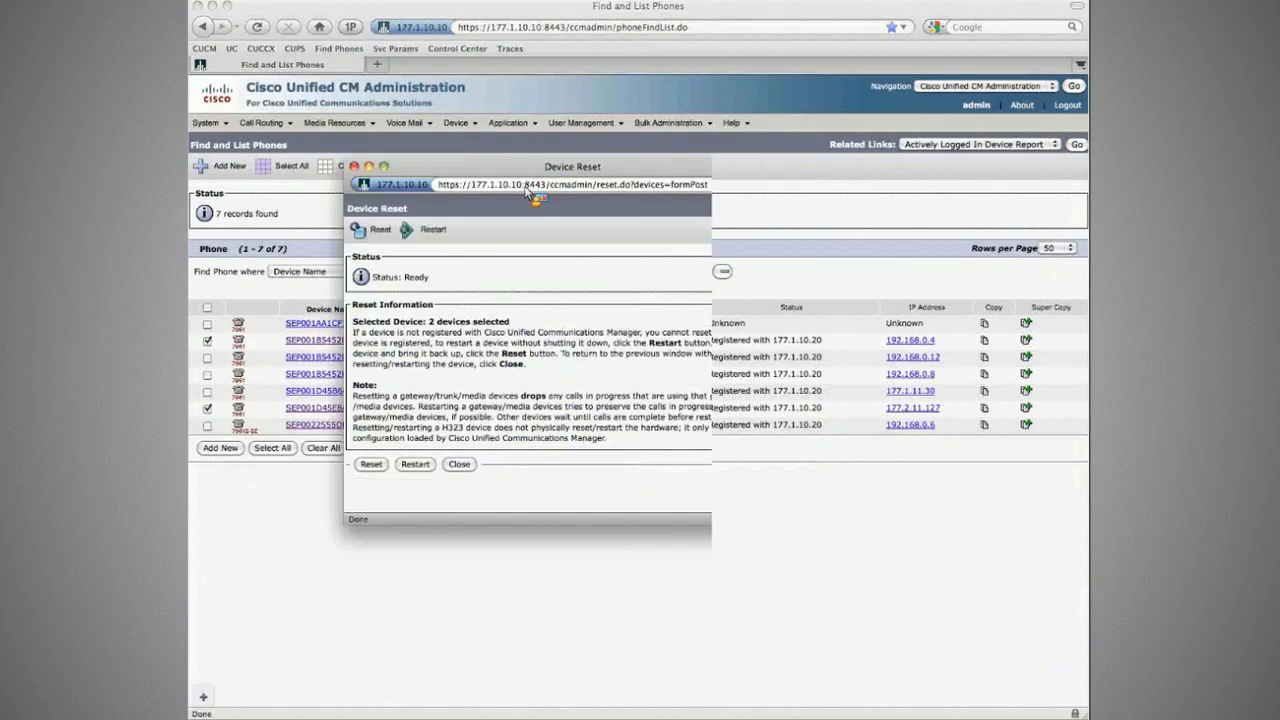
click(435, 161)
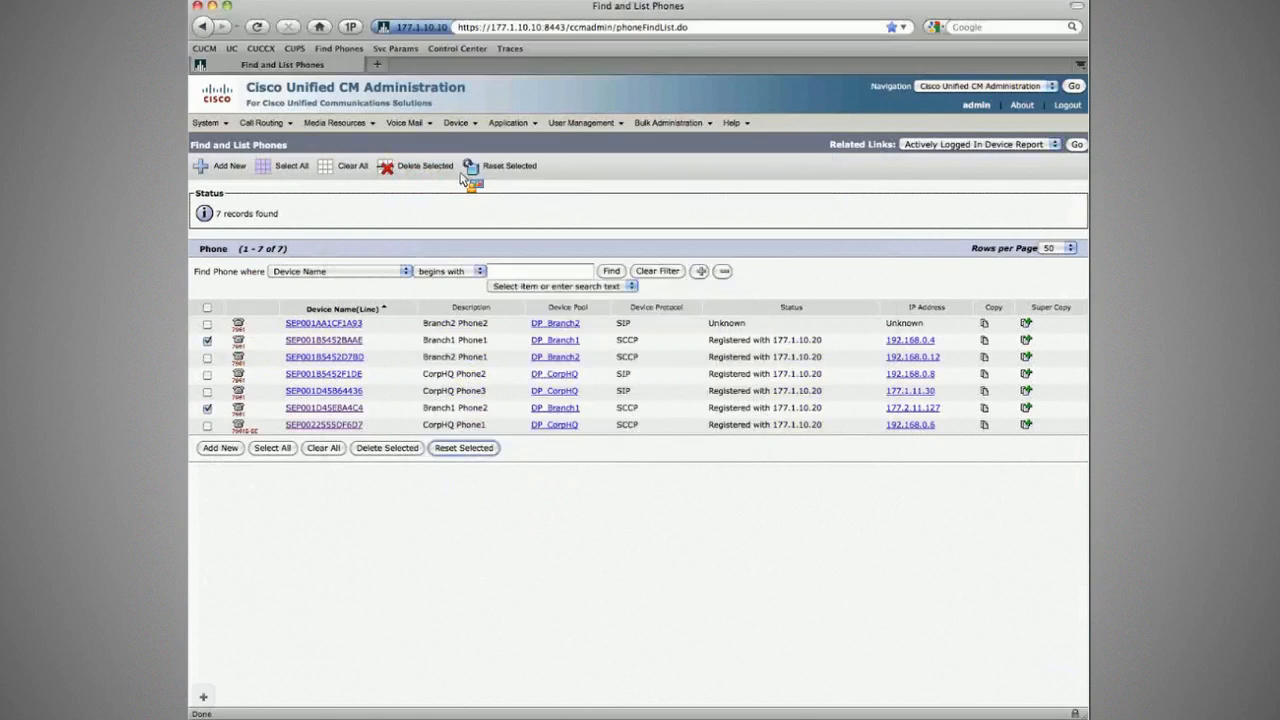
click(481, 214)
Step: On the CorpHQ (R1) session, enter conf t, run do show access-lists, and copy 192.168.0.4
key(super+Tab)
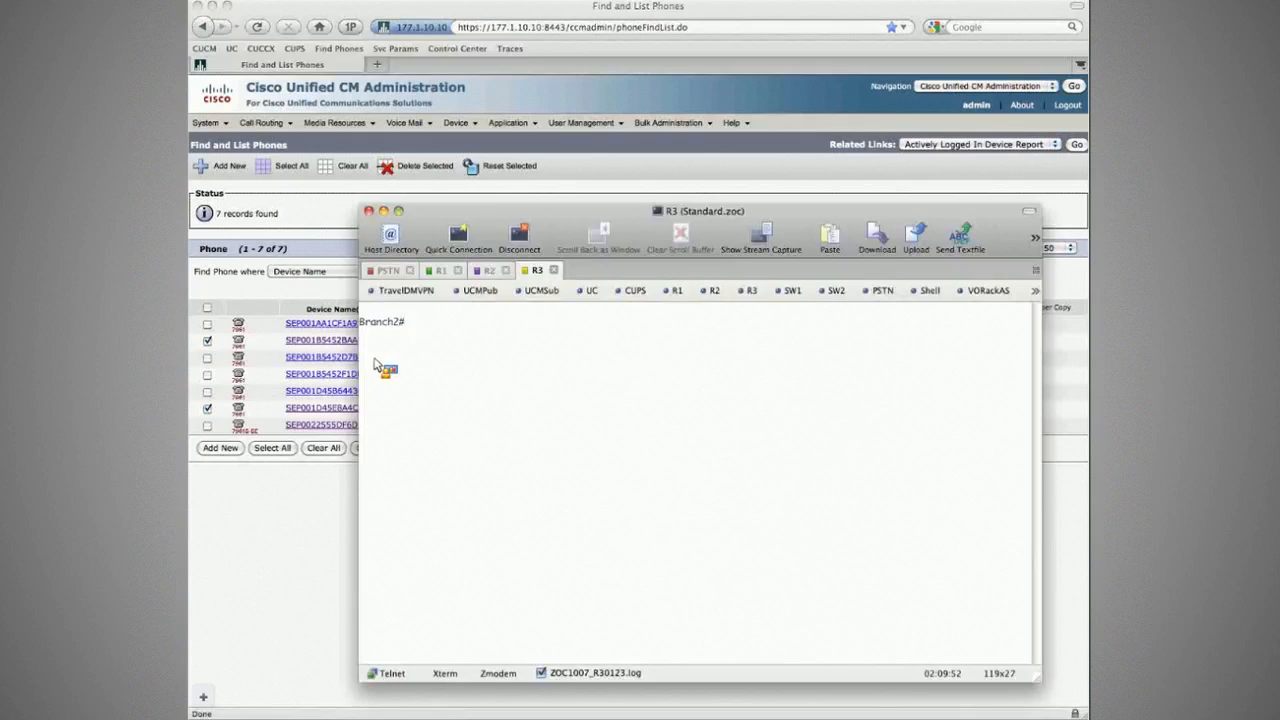
click(440, 271)
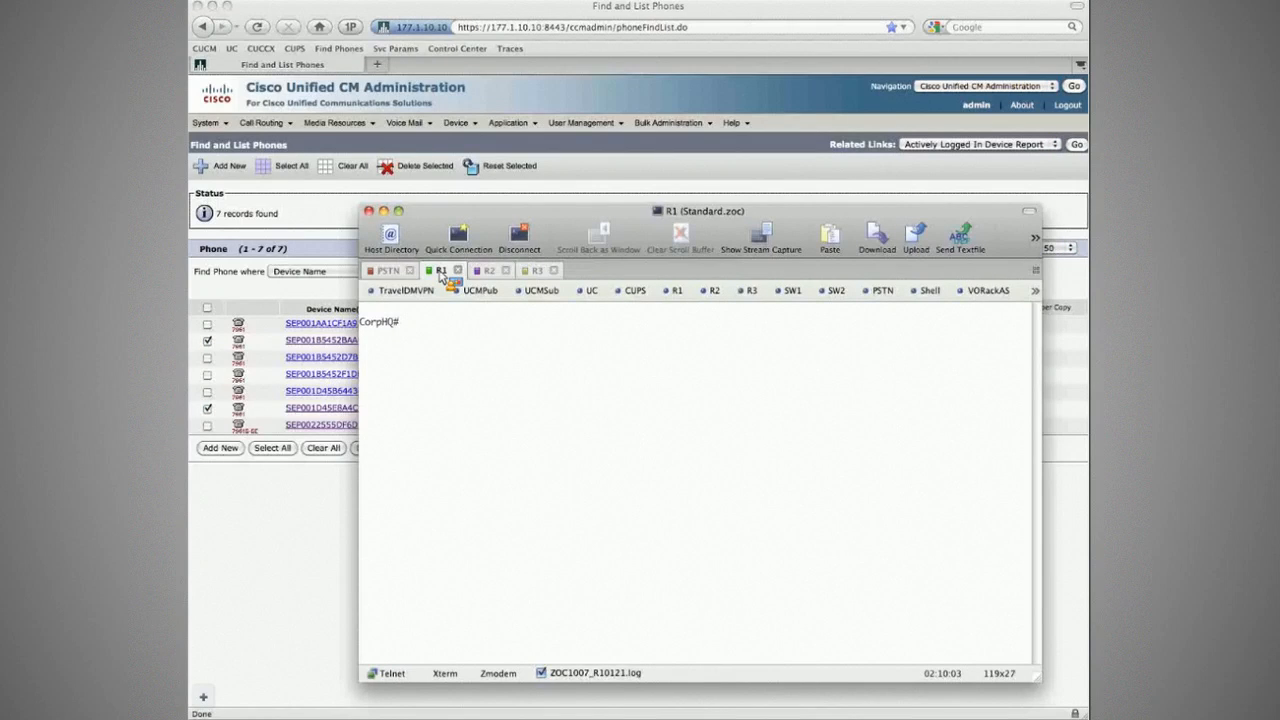
text(conf t)
key(Return)
text(do sh)
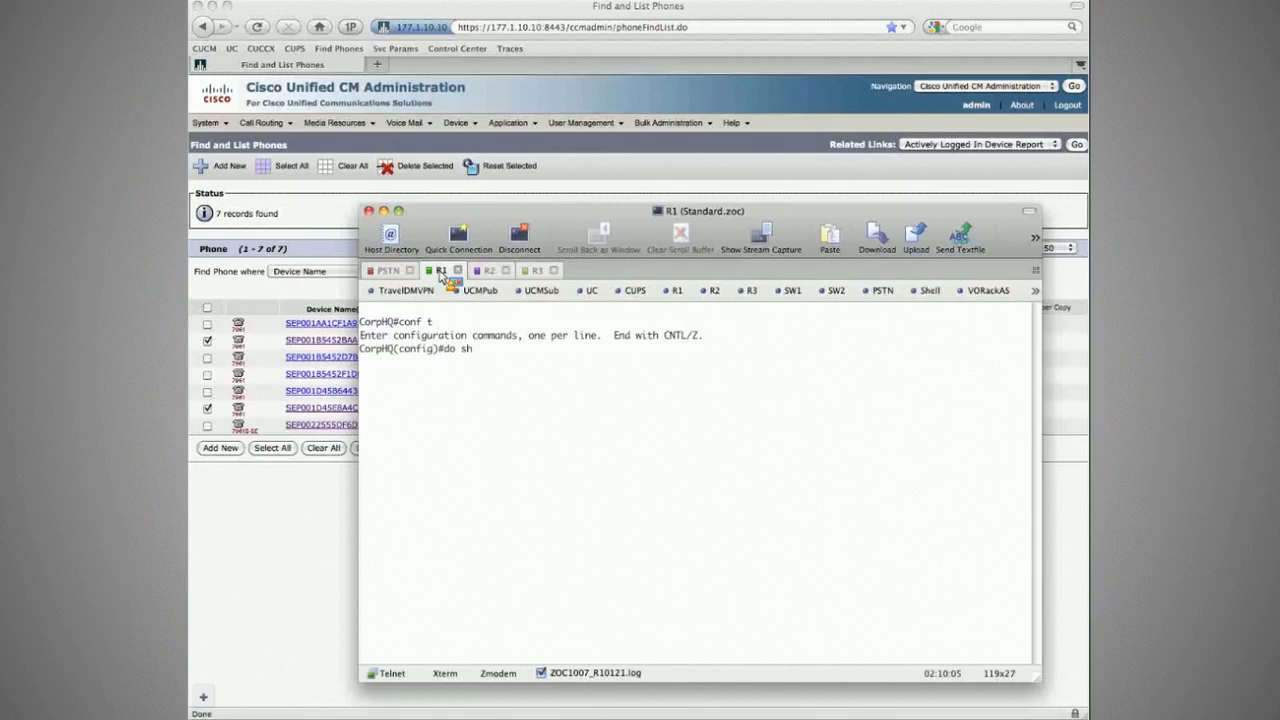
text( acce)
key(Tab)
text(ss)
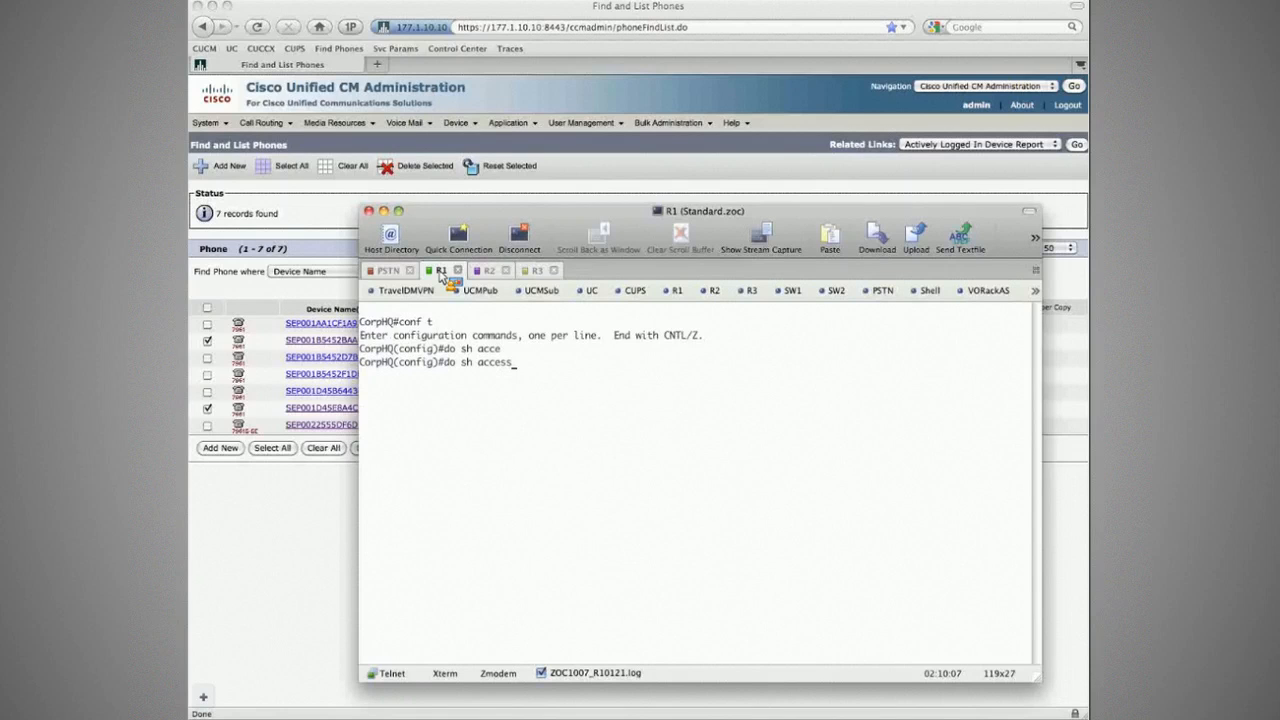
text(-li)
key(Return)
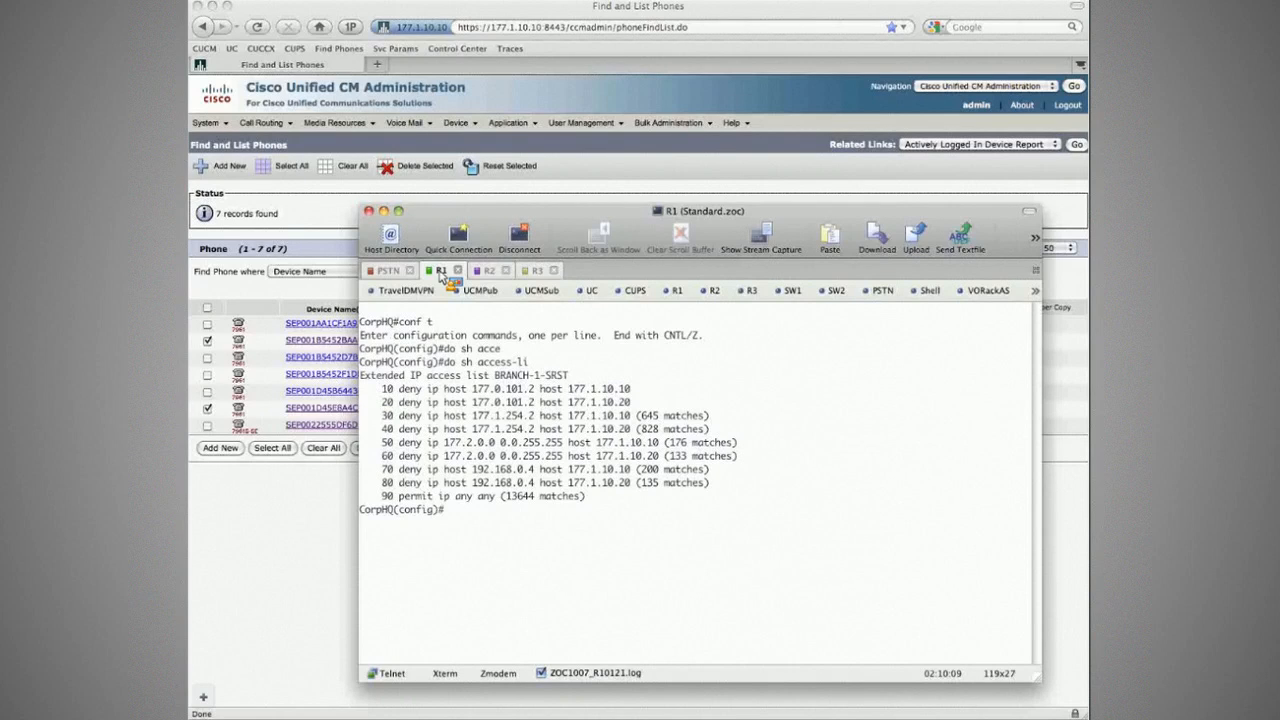
double_click(531, 470)
Step: Enter subinterface f0/0.10 on CorpHQ and show its running configuration
text(int f0/0.10)
key(Return)
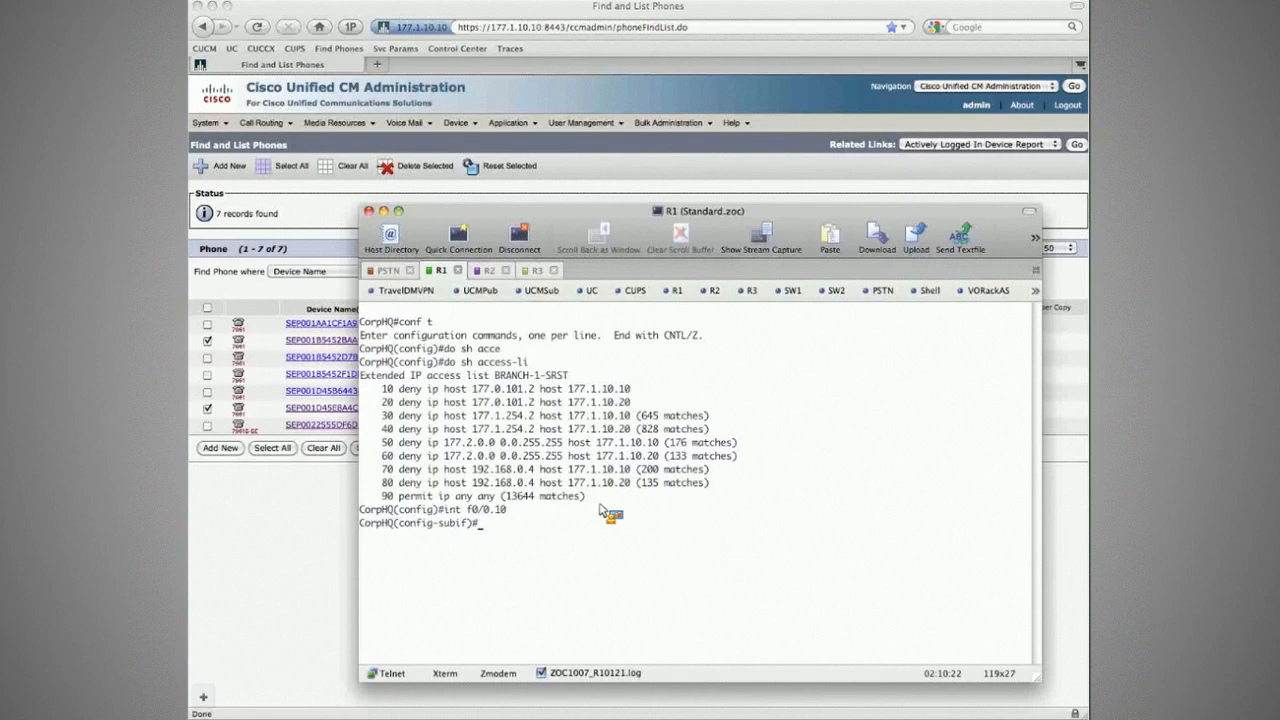
text(do sh run int f0/0.10)
key(Return)
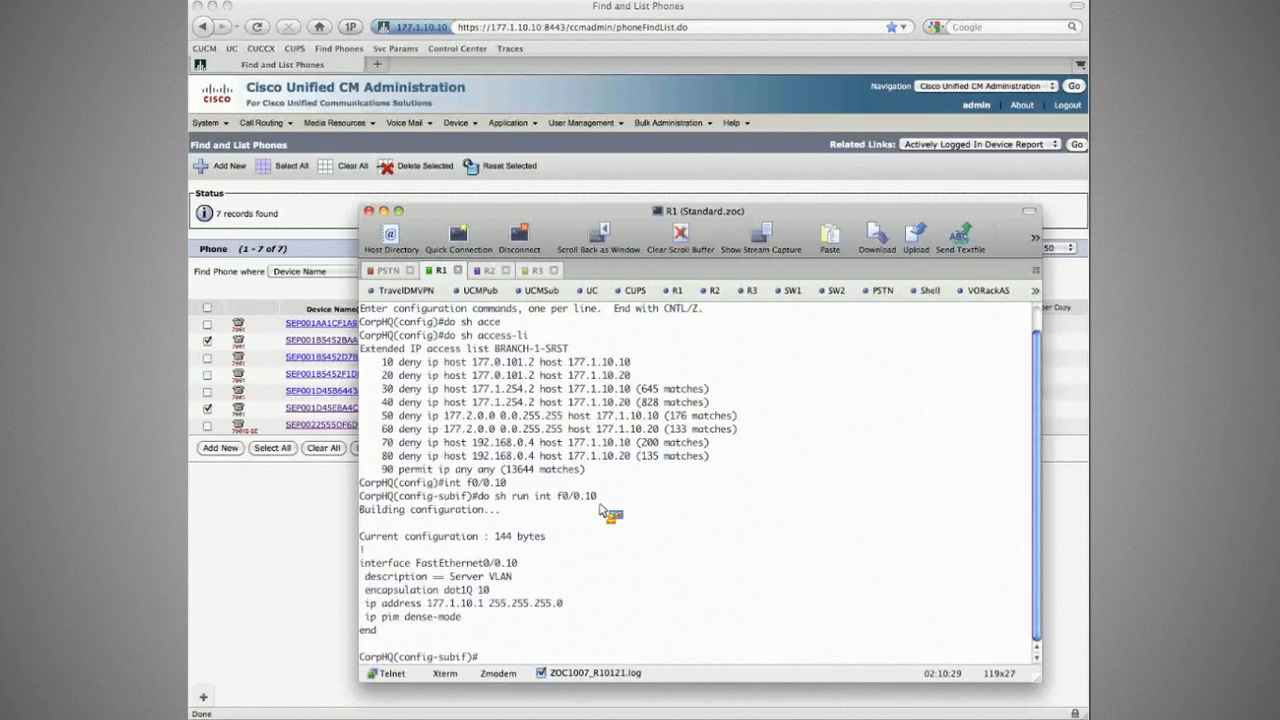
Step: Apply access list BRANCH-1-SRST outbound with ip access-group BRANCH-1-SRST out
text(ip ace)
text(c)
key(Tab)
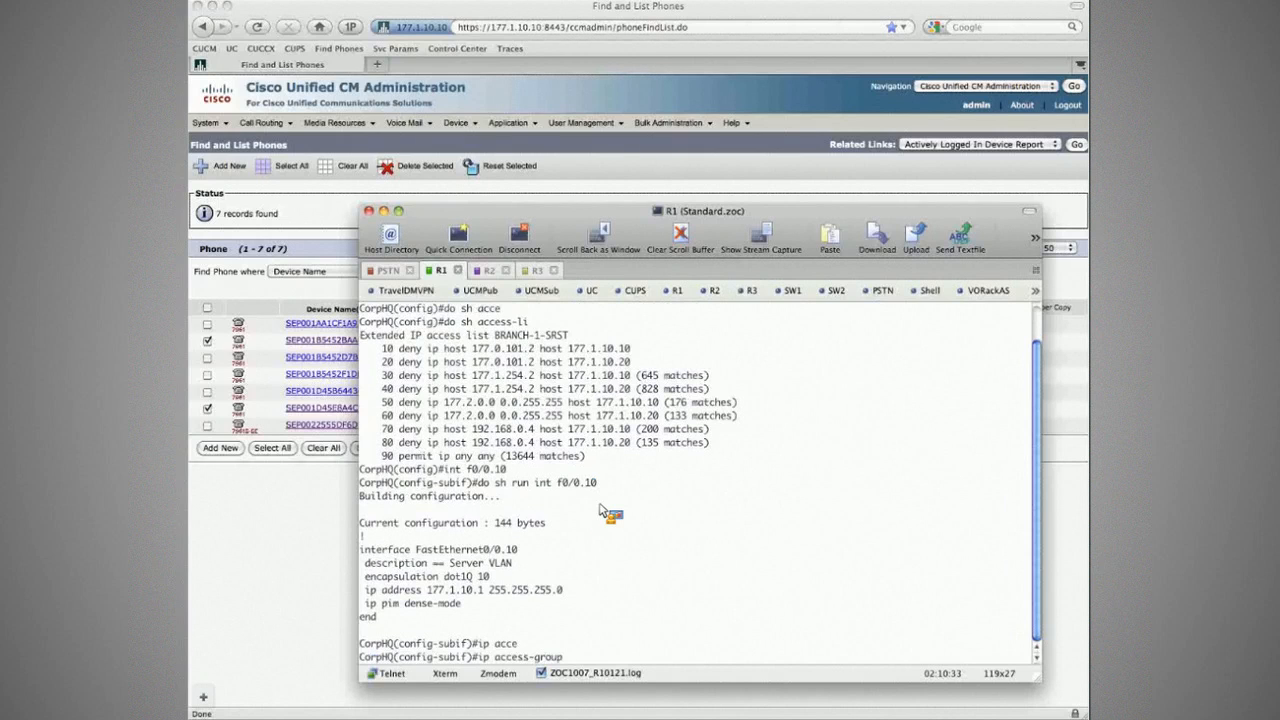
text(SRANCH-1-SRST)
key(Return)
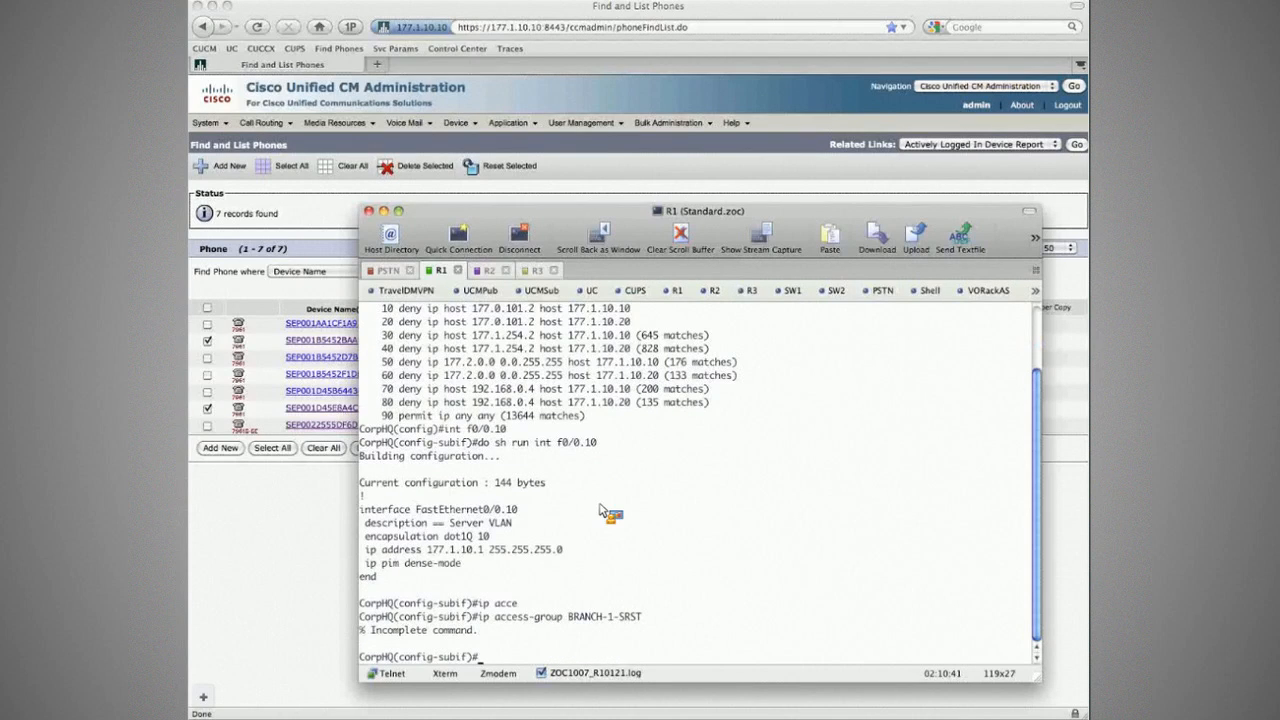
key(Up)
key(BackSpace)
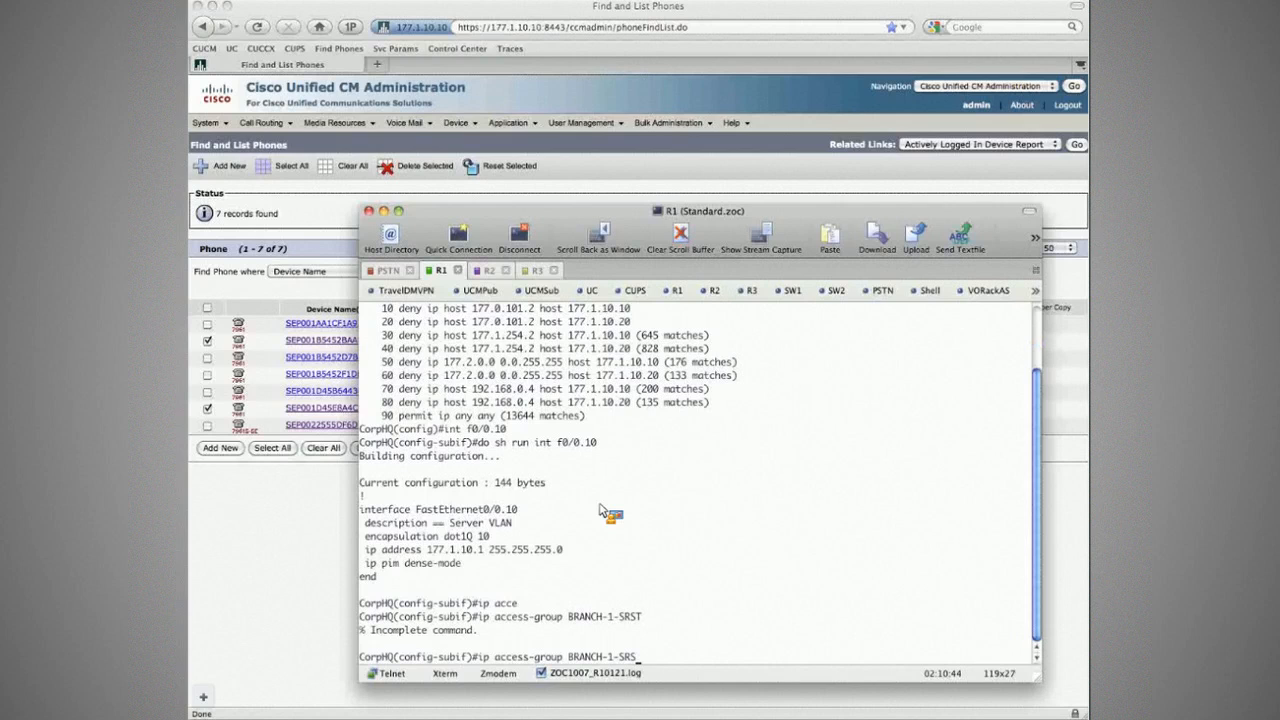
text(T ?ou)
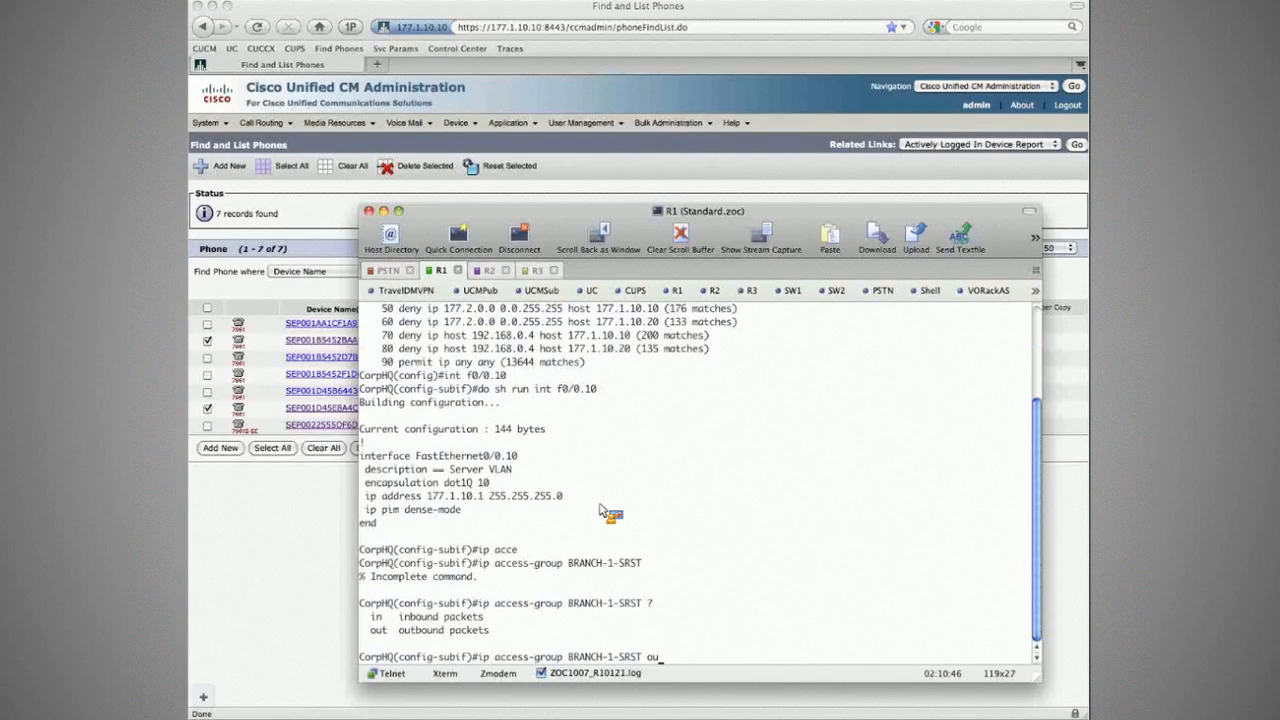
key(Return)
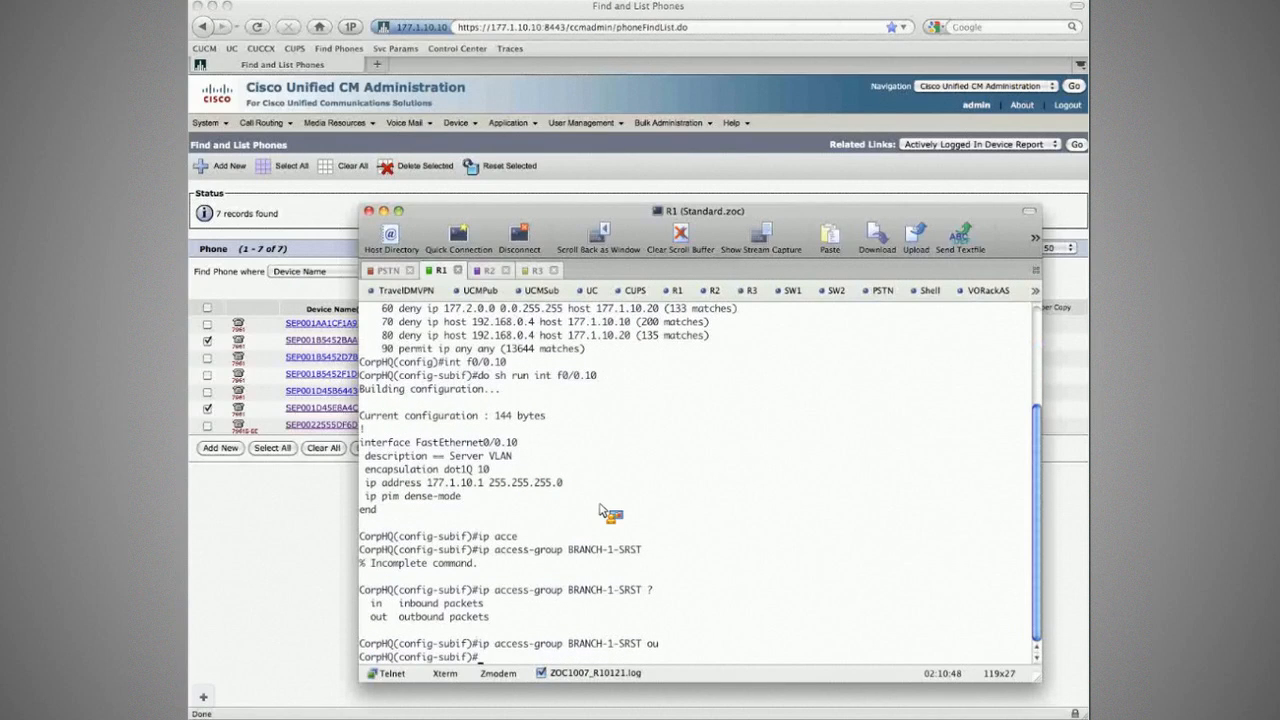
Step: Glance at the phone list, then switch the terminal to the Branch1 (R2) router session
key(super+Tab)
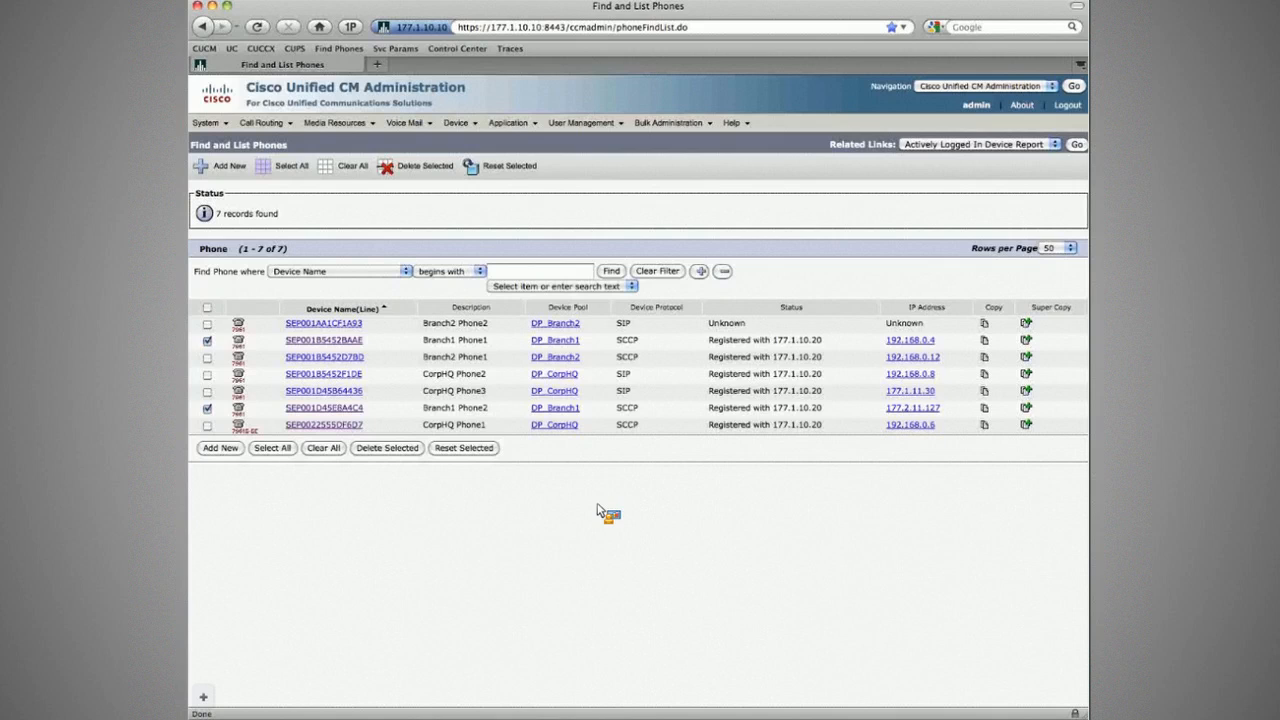
key(super+Tab)
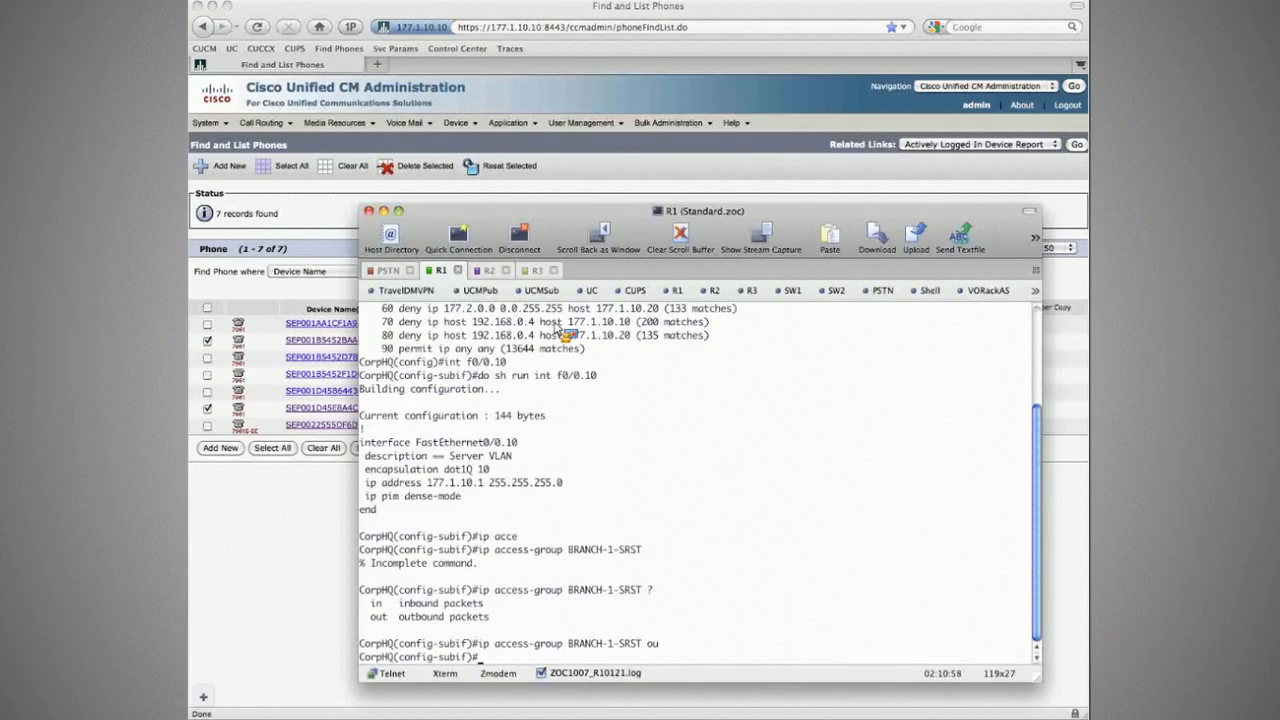
click(492, 272)
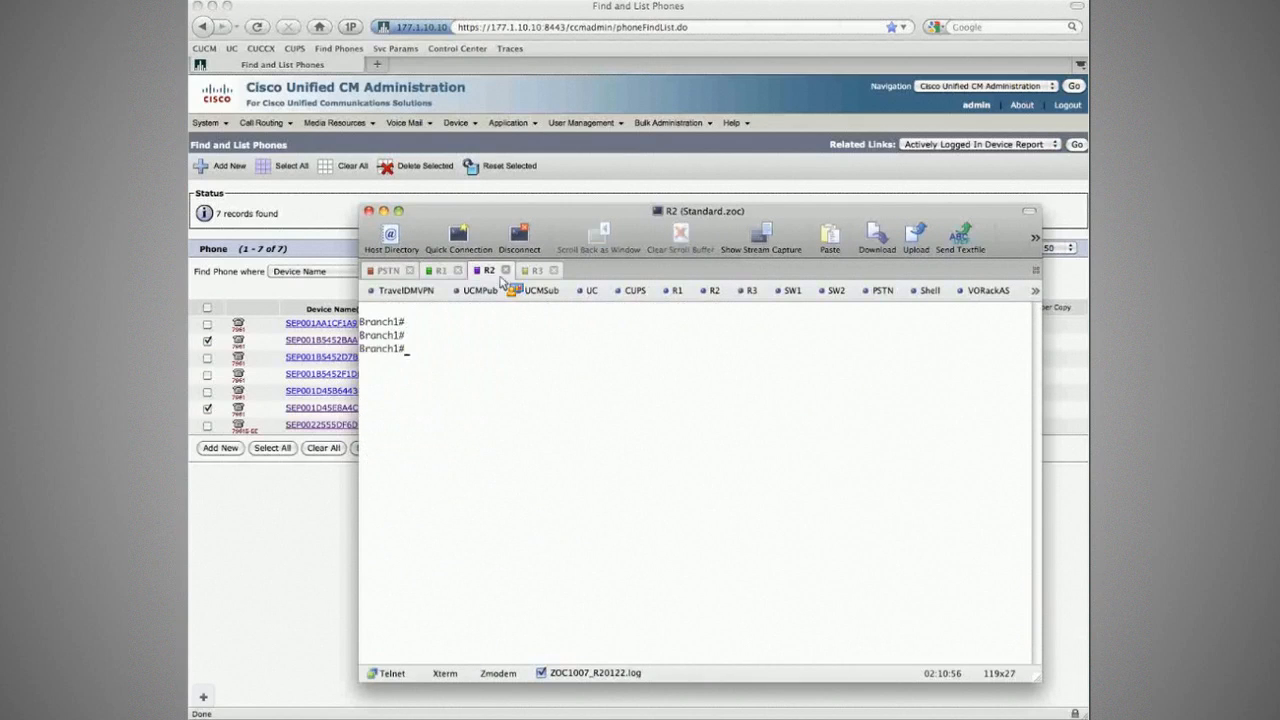
Step: Check the Branch1 ephones' registration status with sh ephone
text(sh ephone)
key(Return)
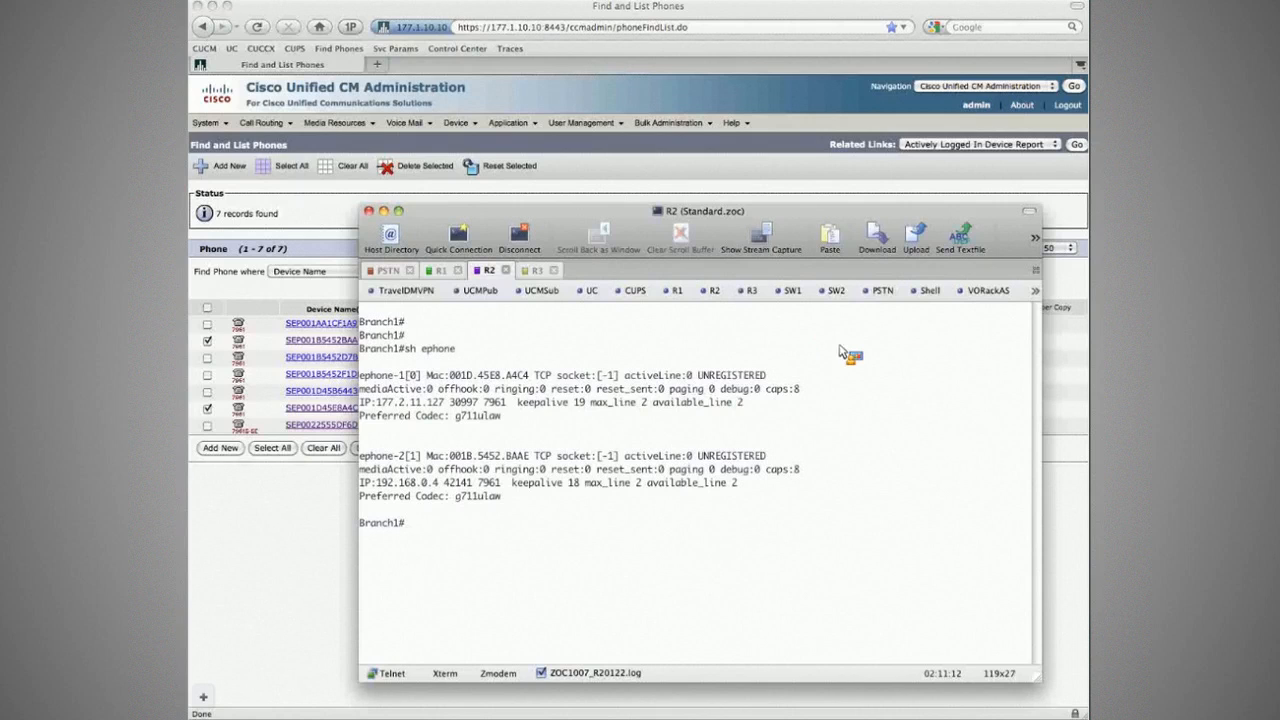
text(sh run |)
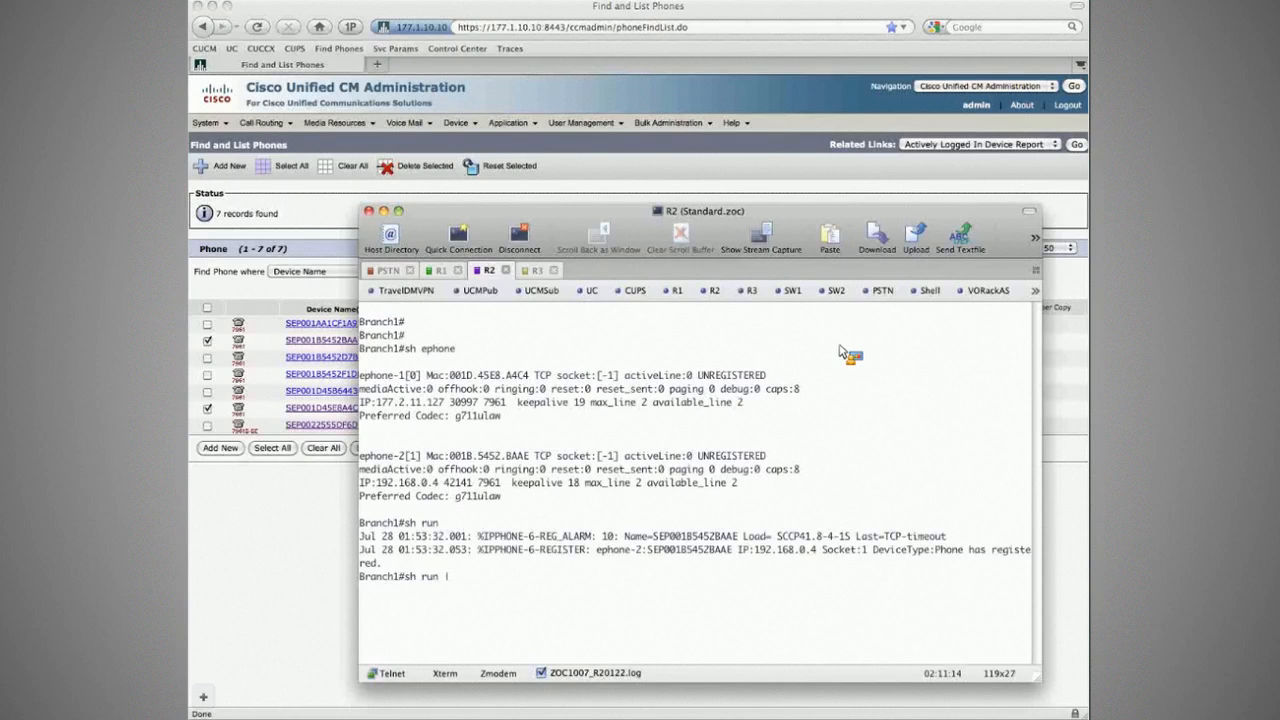
key(Up)
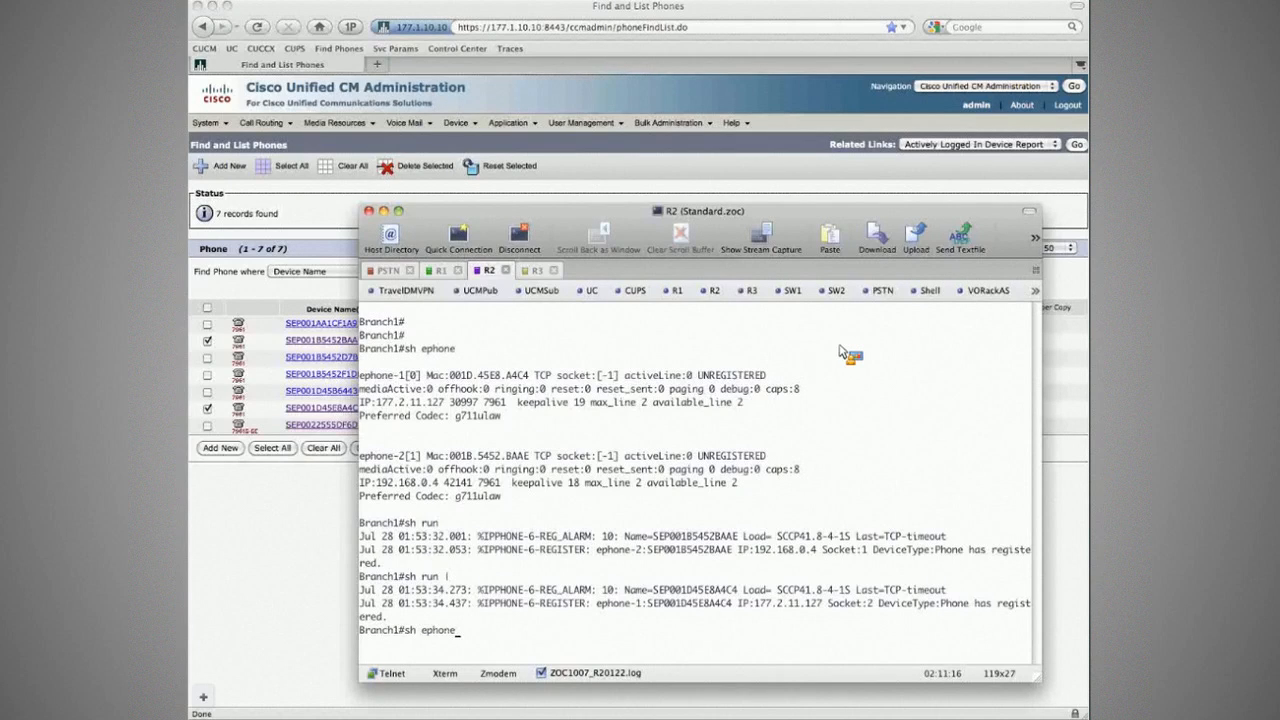
key(Return)
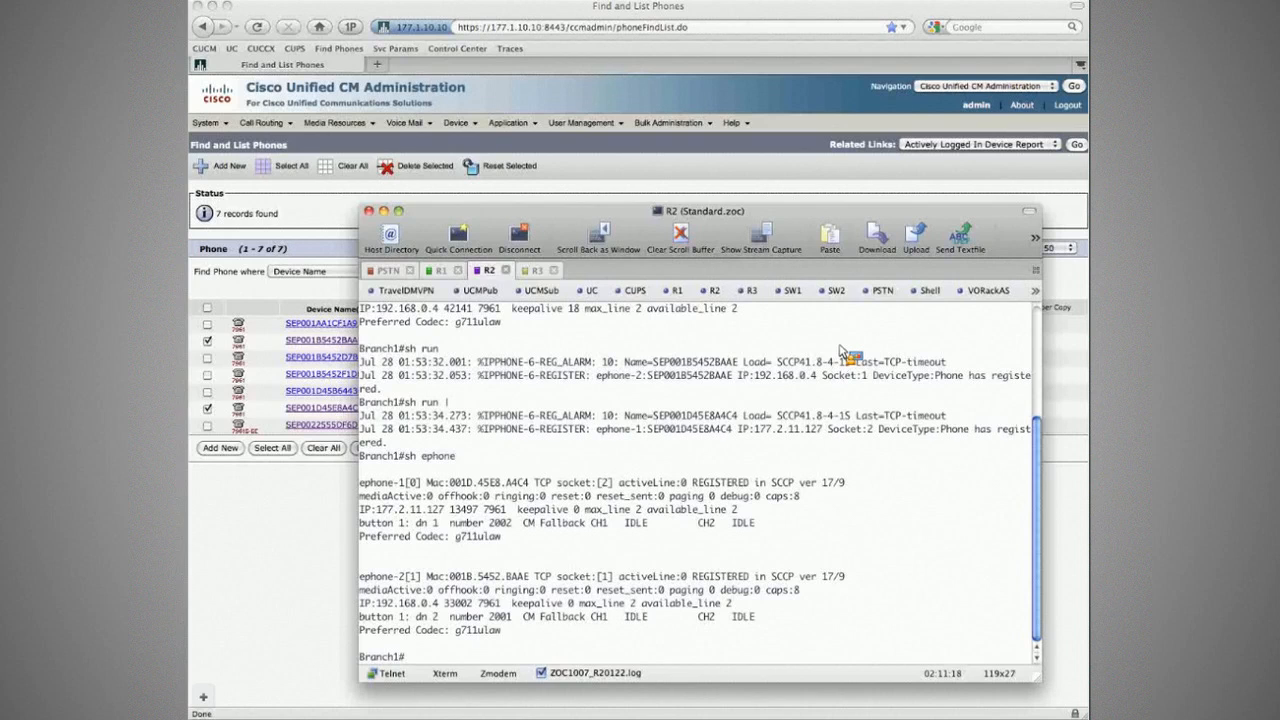
Step: Run sh run | s translation and copy the two translation-rule lines
text(sh run | s travnslation)
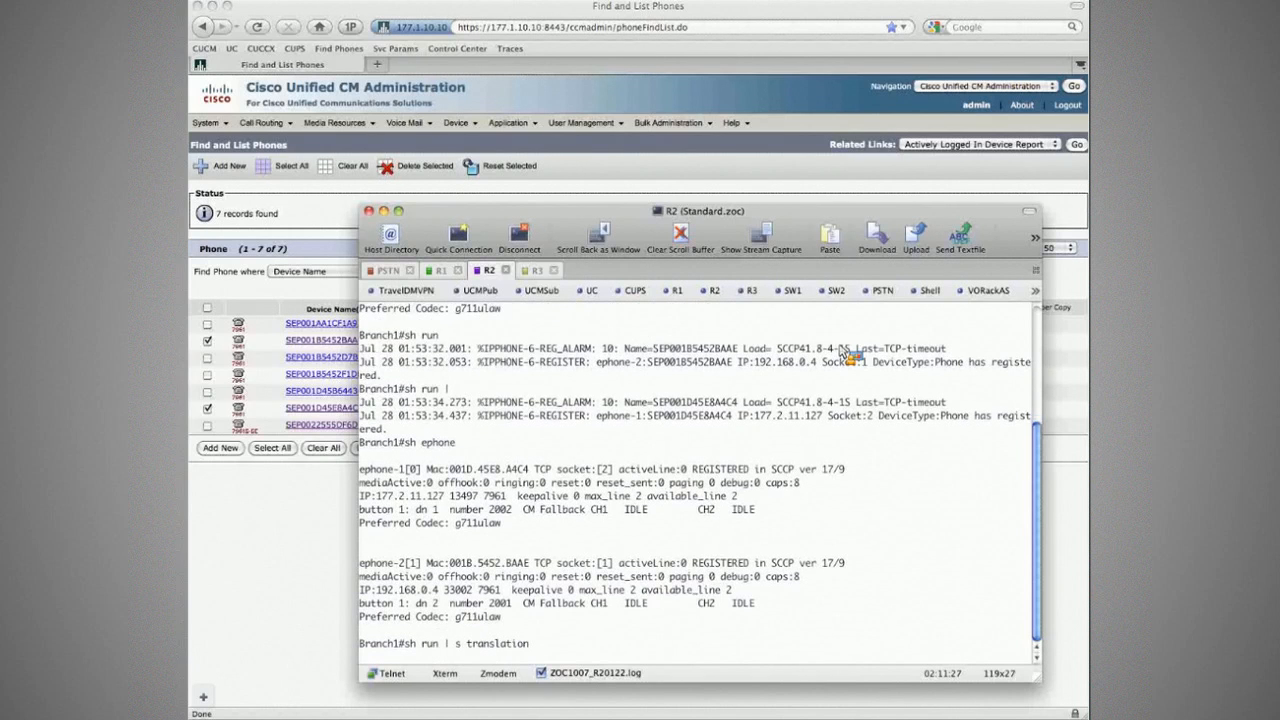
key(Return)
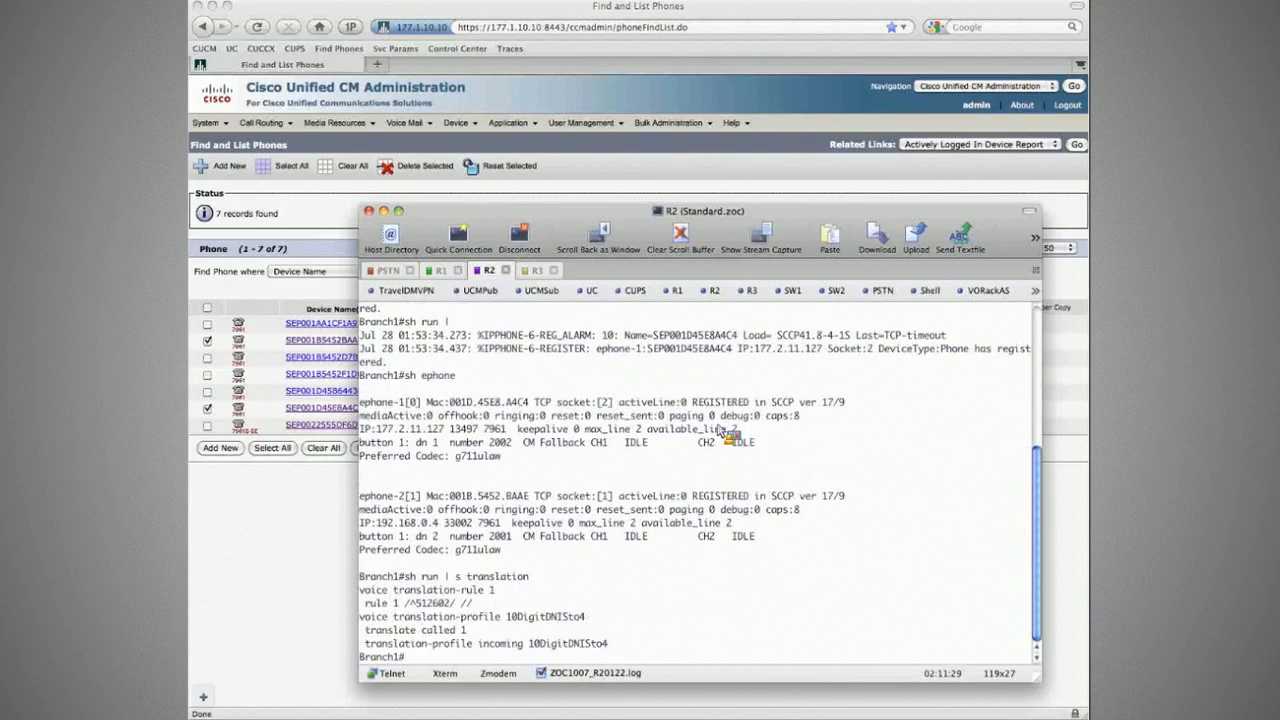
drag(372, 590, 505, 608)
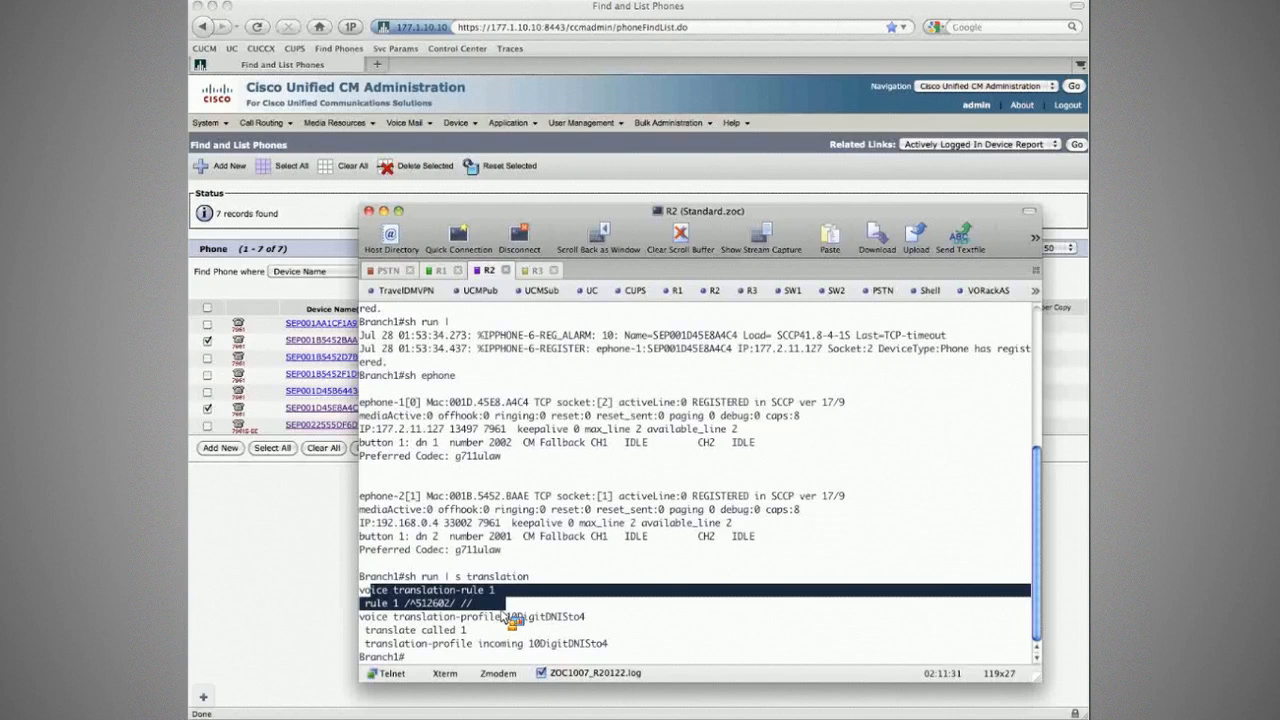
key(super+c)
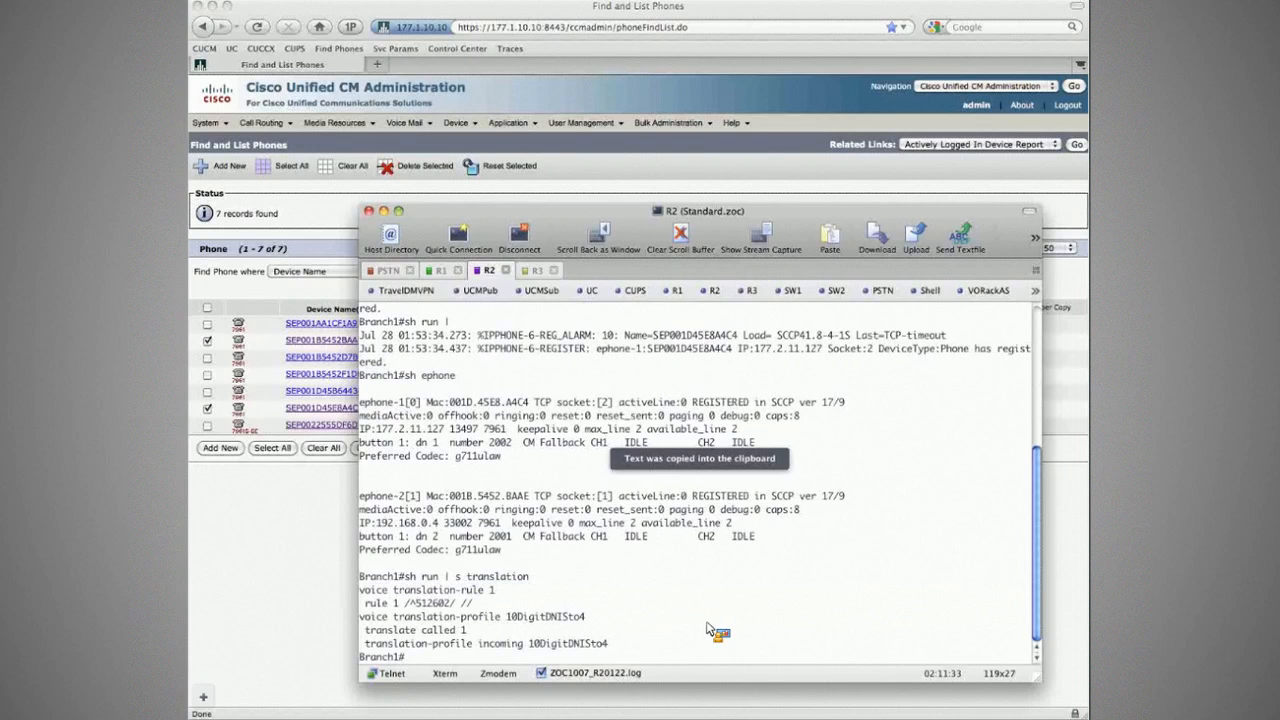
key(Return)
key(Return)
key(Return)
key(Return)
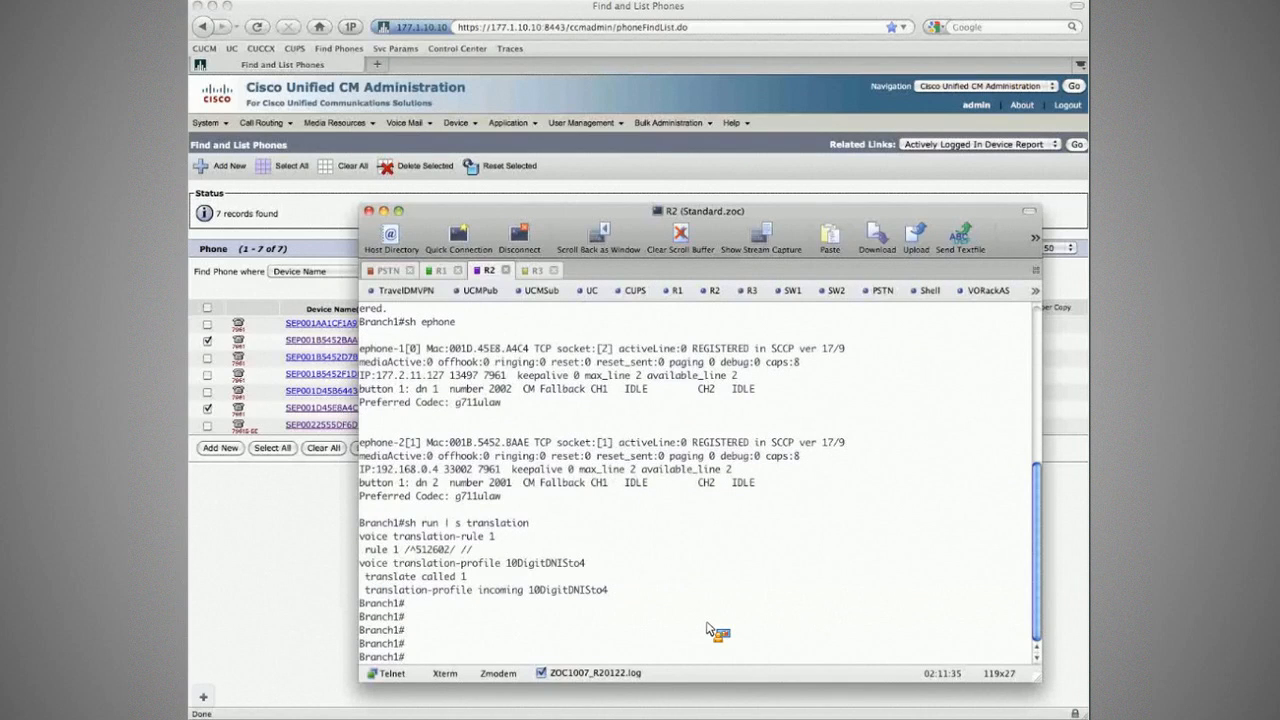
key(super+Tab)
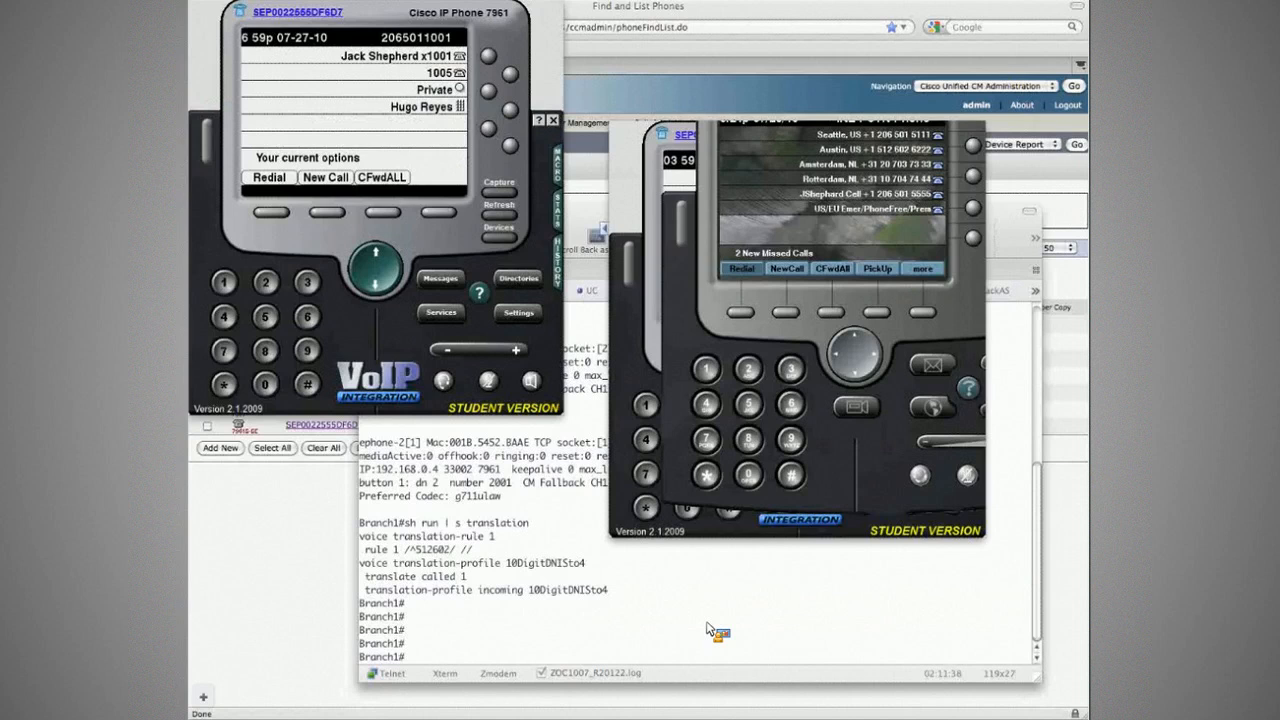
Step: Dial extension 2001 from the CorpHQ phone, check the R1 session, then call 2001 again
drag(376, 20, 397, 75)
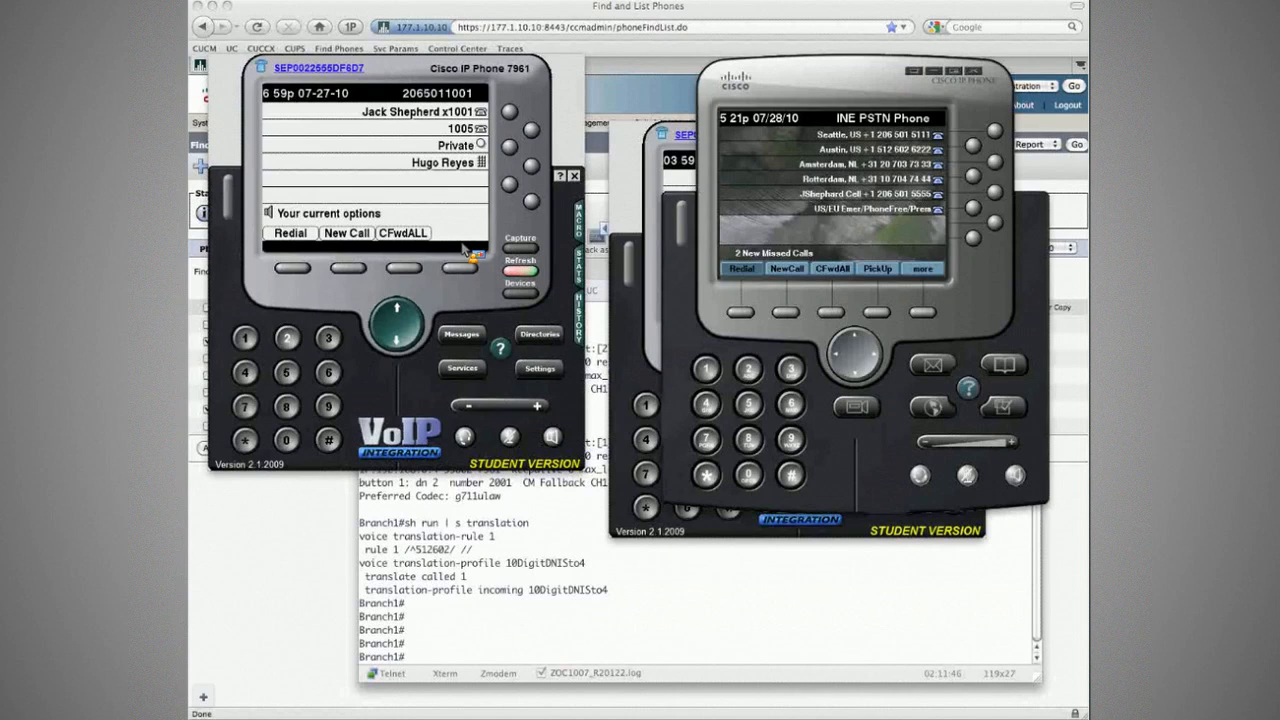
text(200)
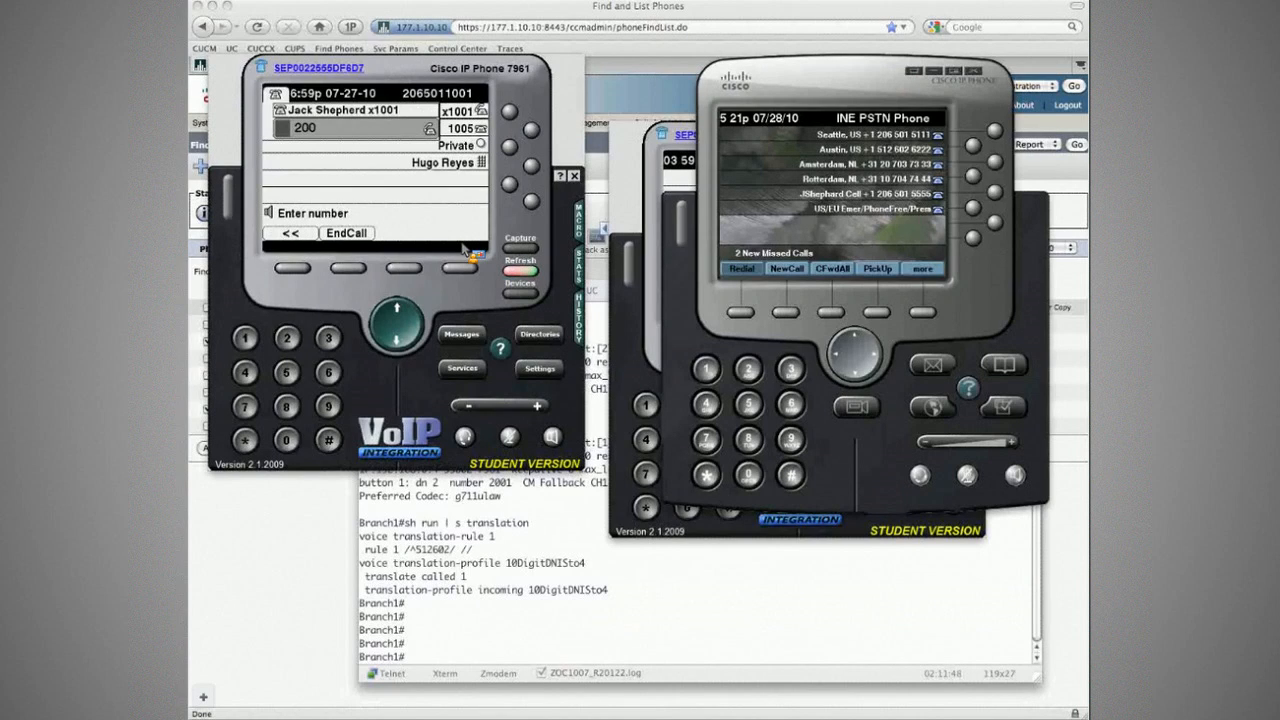
text(1)
key(super+Tab)
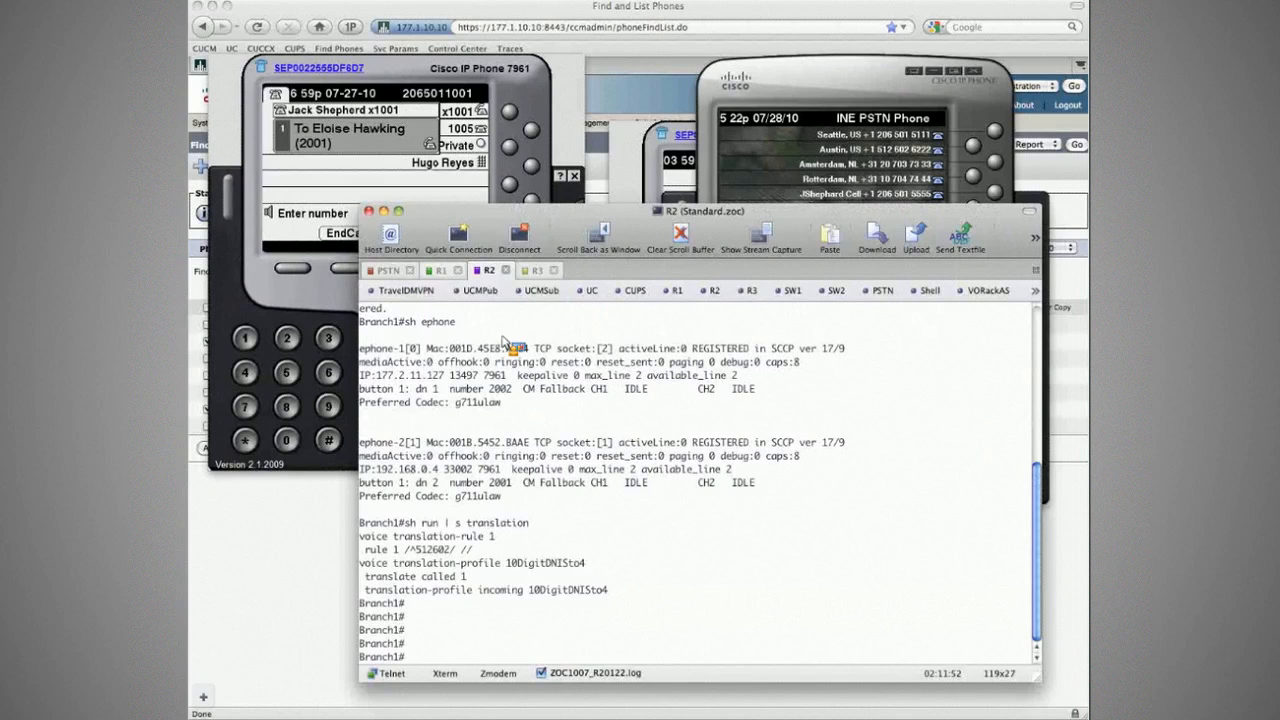
click(444, 270)
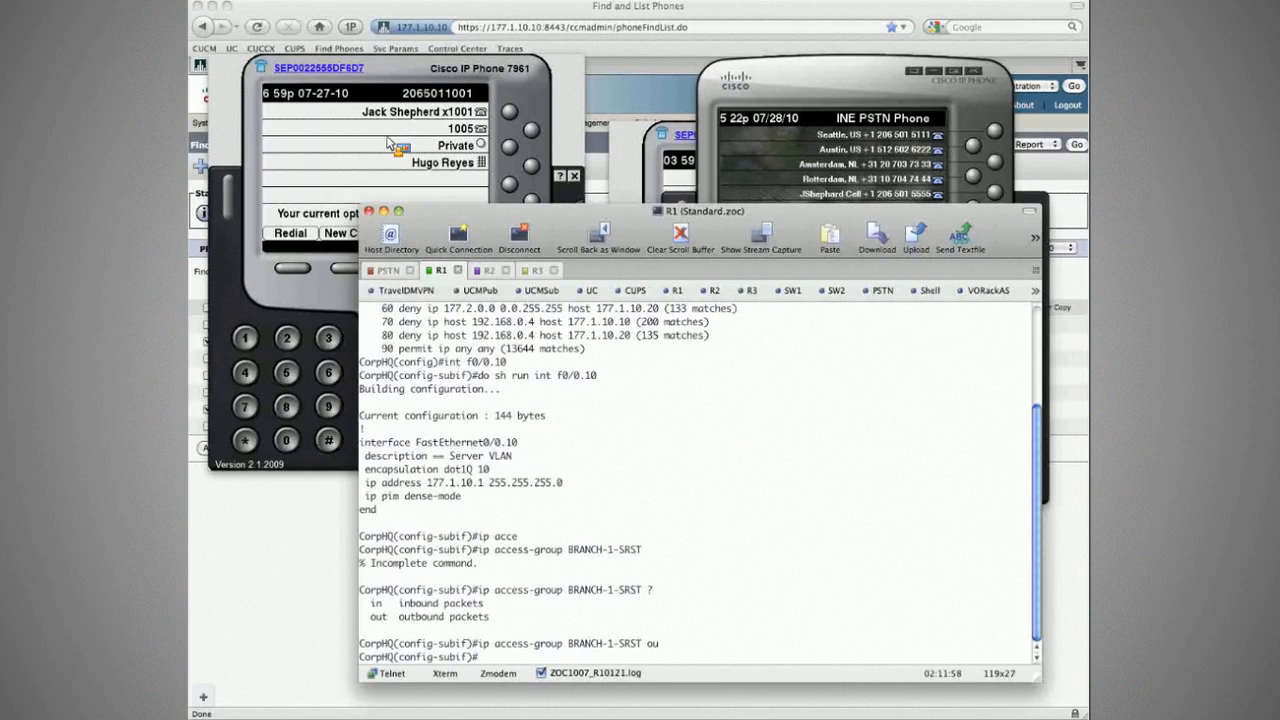
click(390, 143)
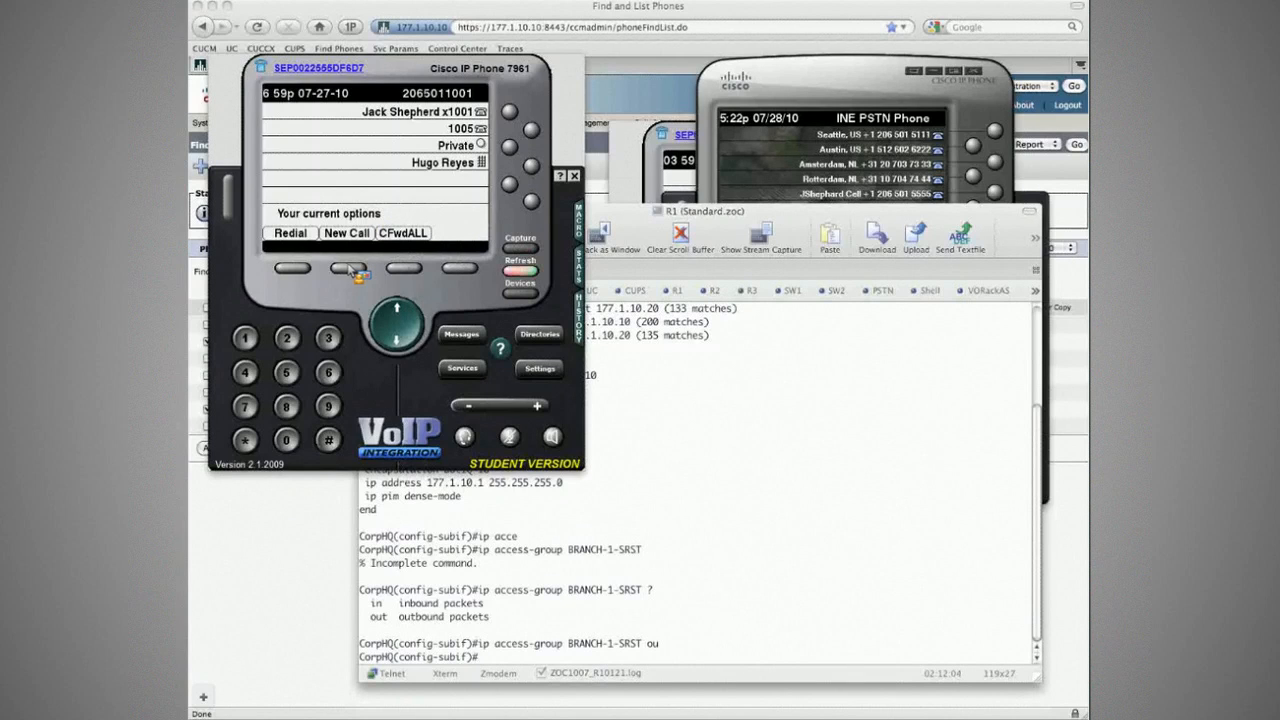
click(349, 268)
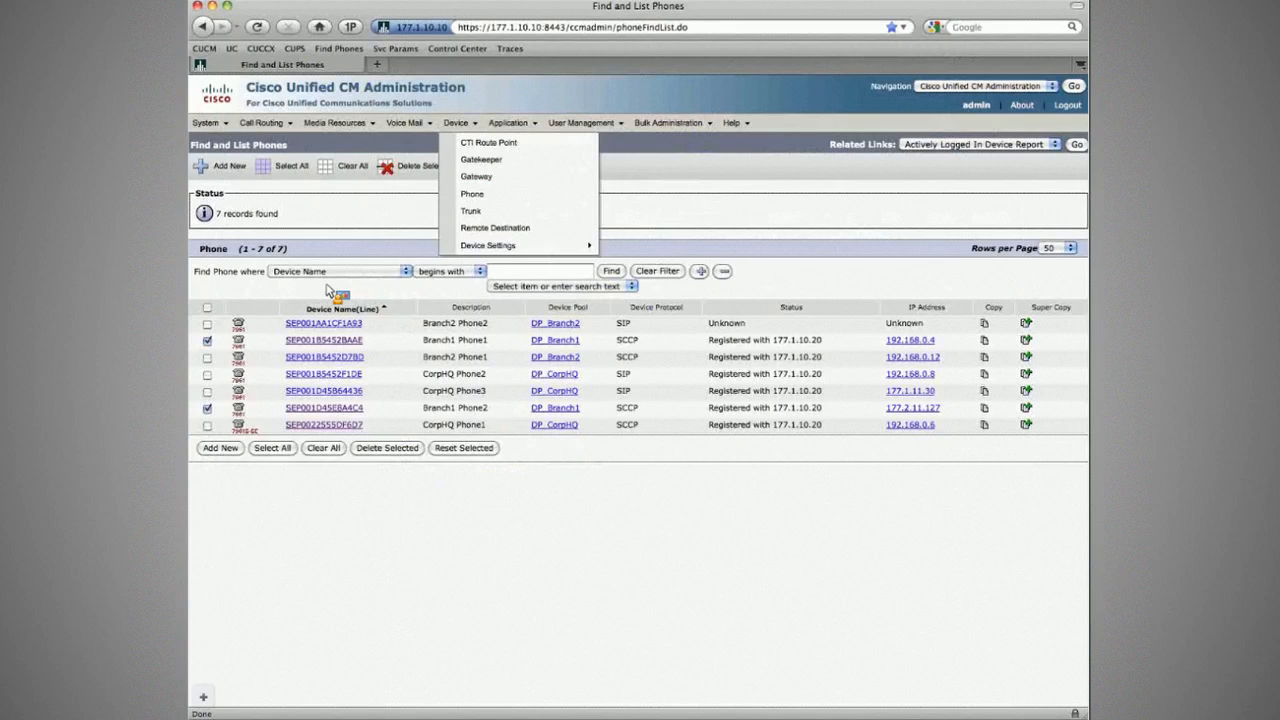
Step: Inspect line 2001's Forward Unregistered destination on SEP001B5452BAAE, then return to the phone list
click(337, 341)
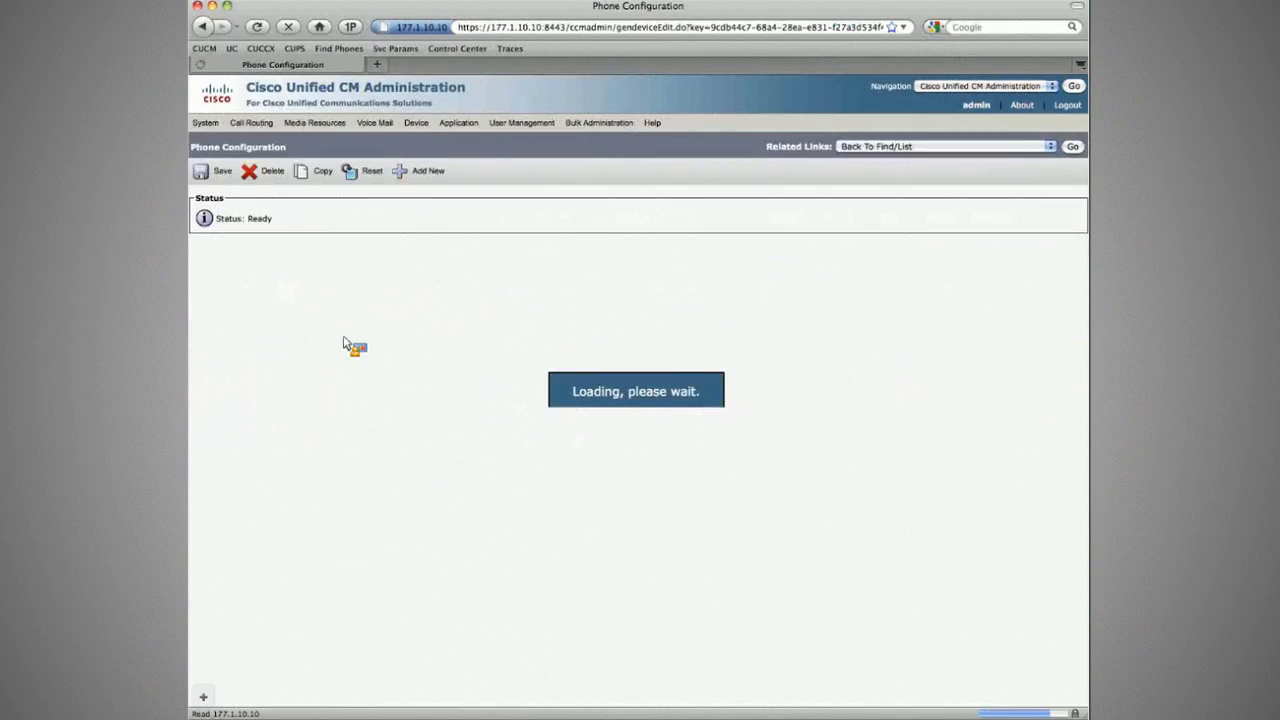
click(304, 287)
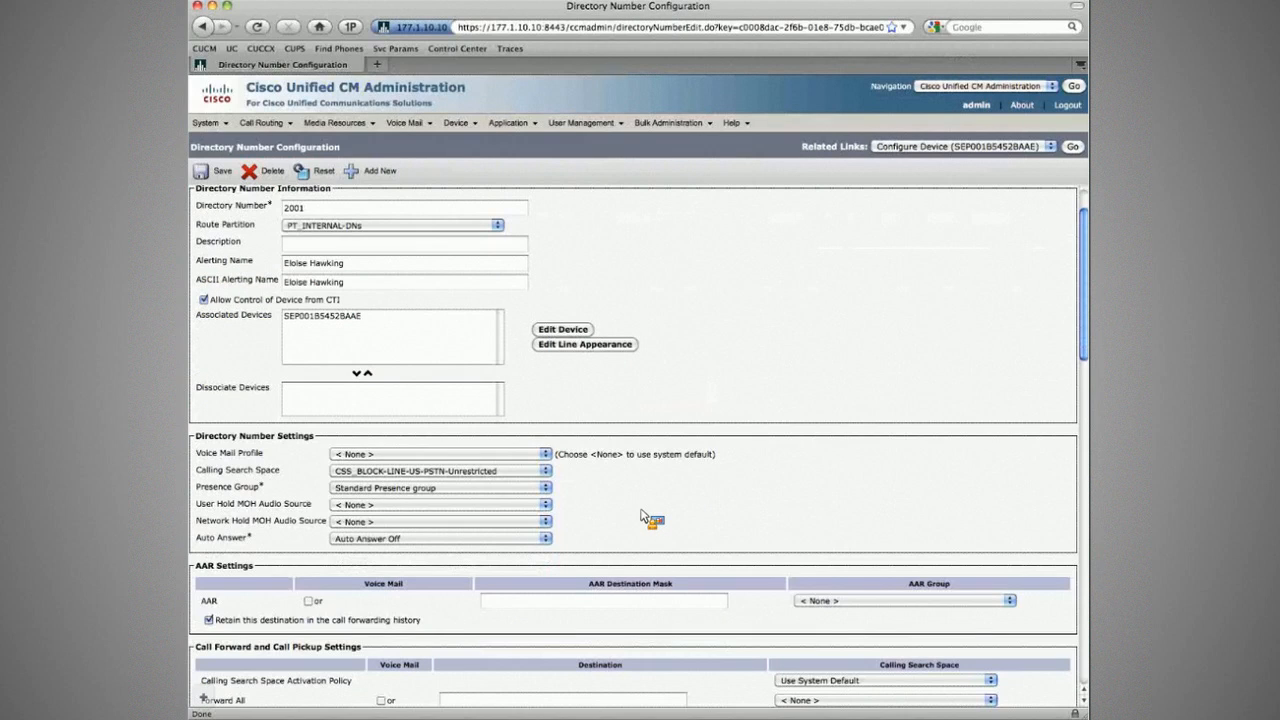
scroll(645, 517, down, 10)
scroll(628, 512, up, 4)
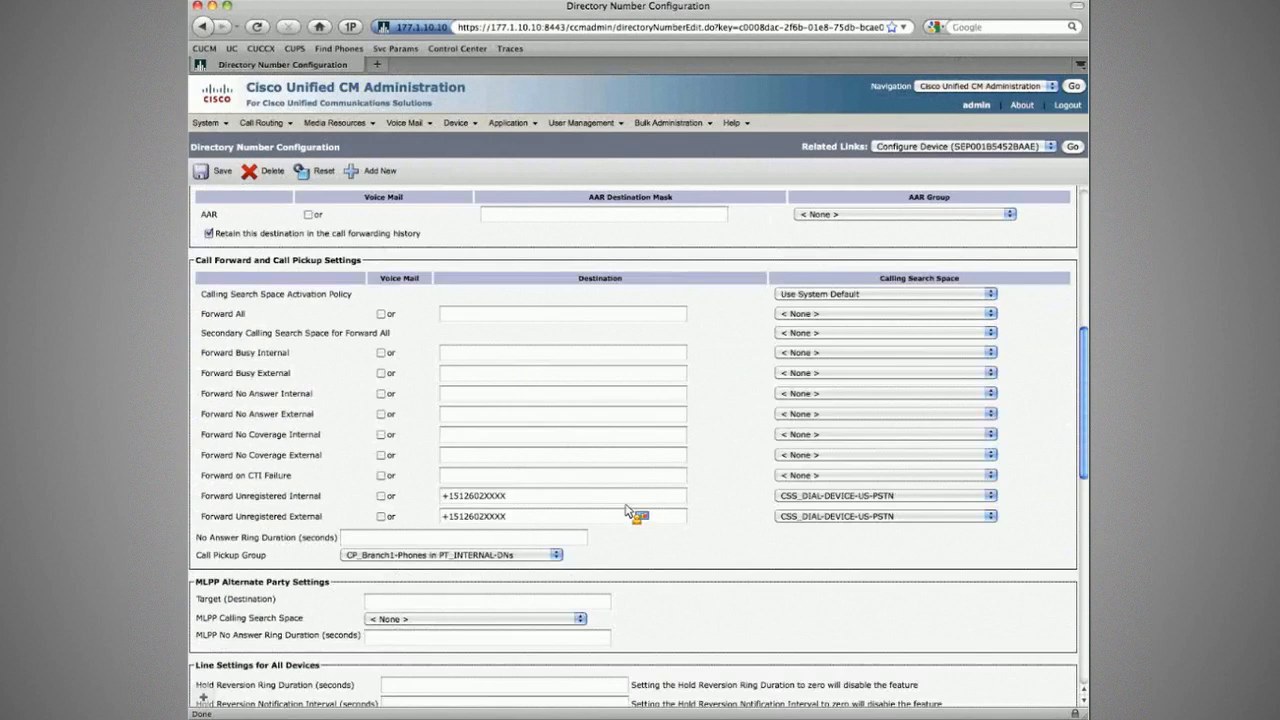
scroll(626, 510, up, 1)
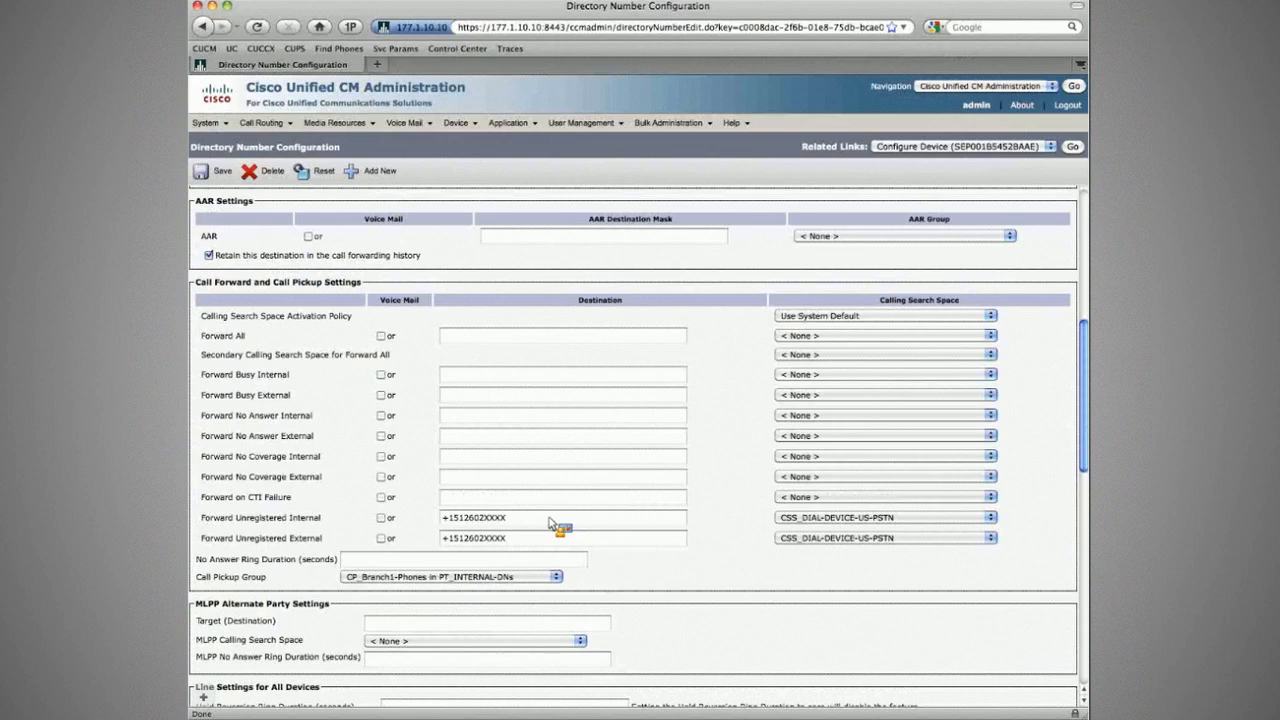
triple_click(566, 521)
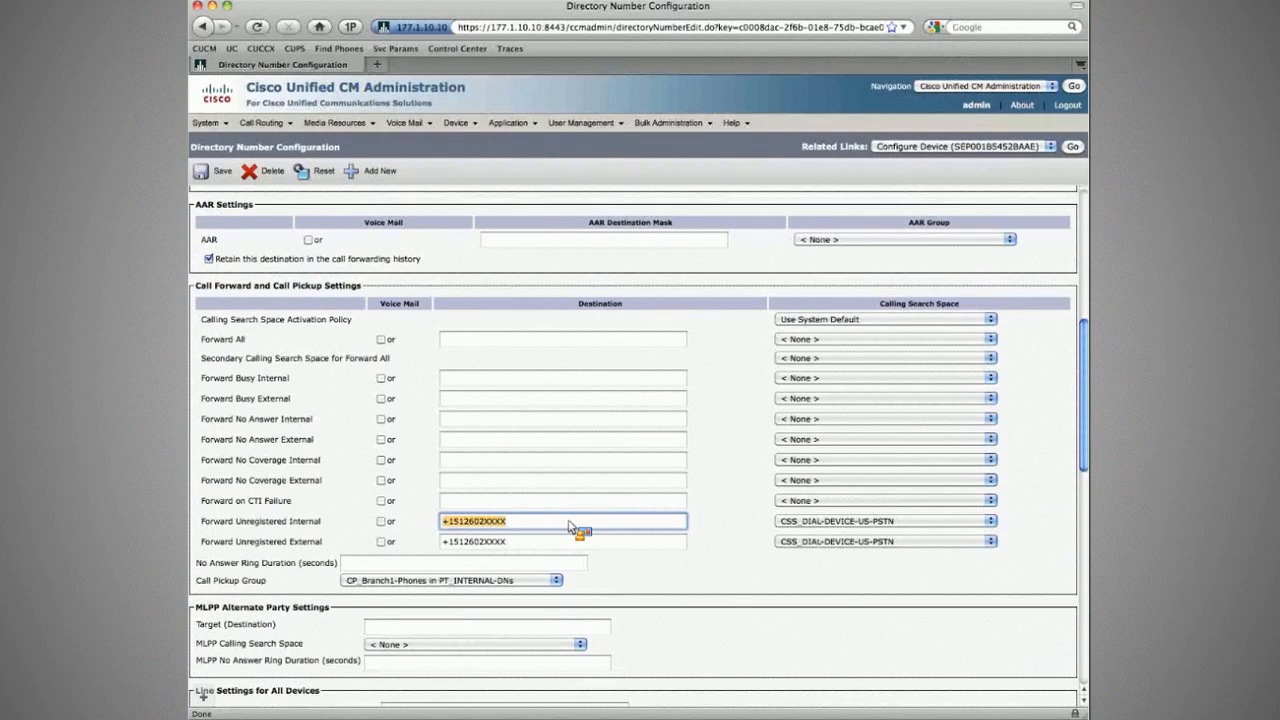
click(702, 520)
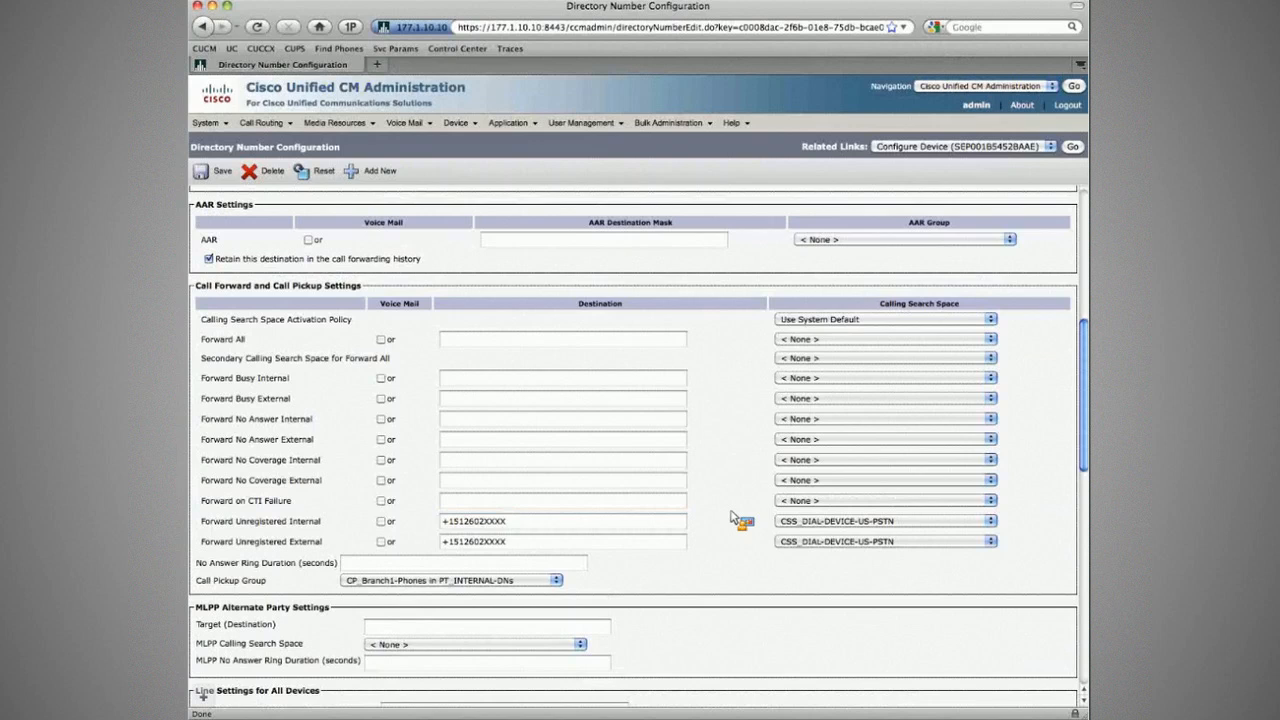
click(1072, 146)
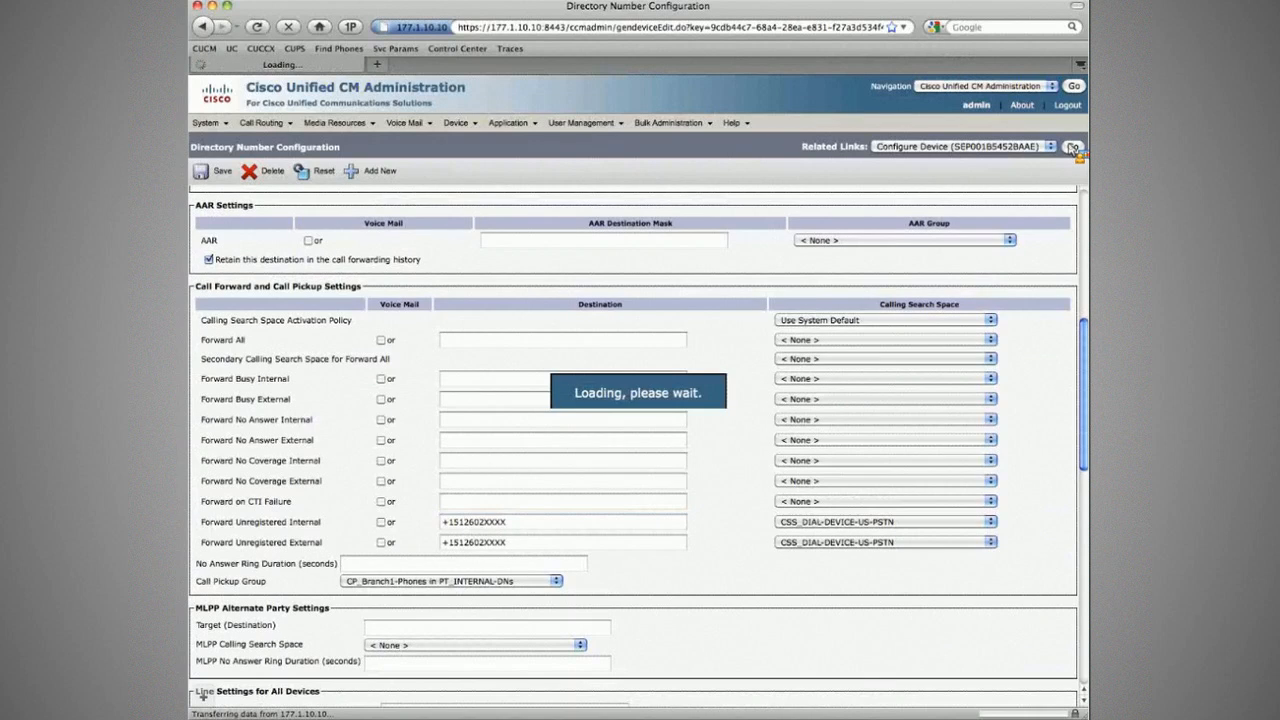
click(1072, 147)
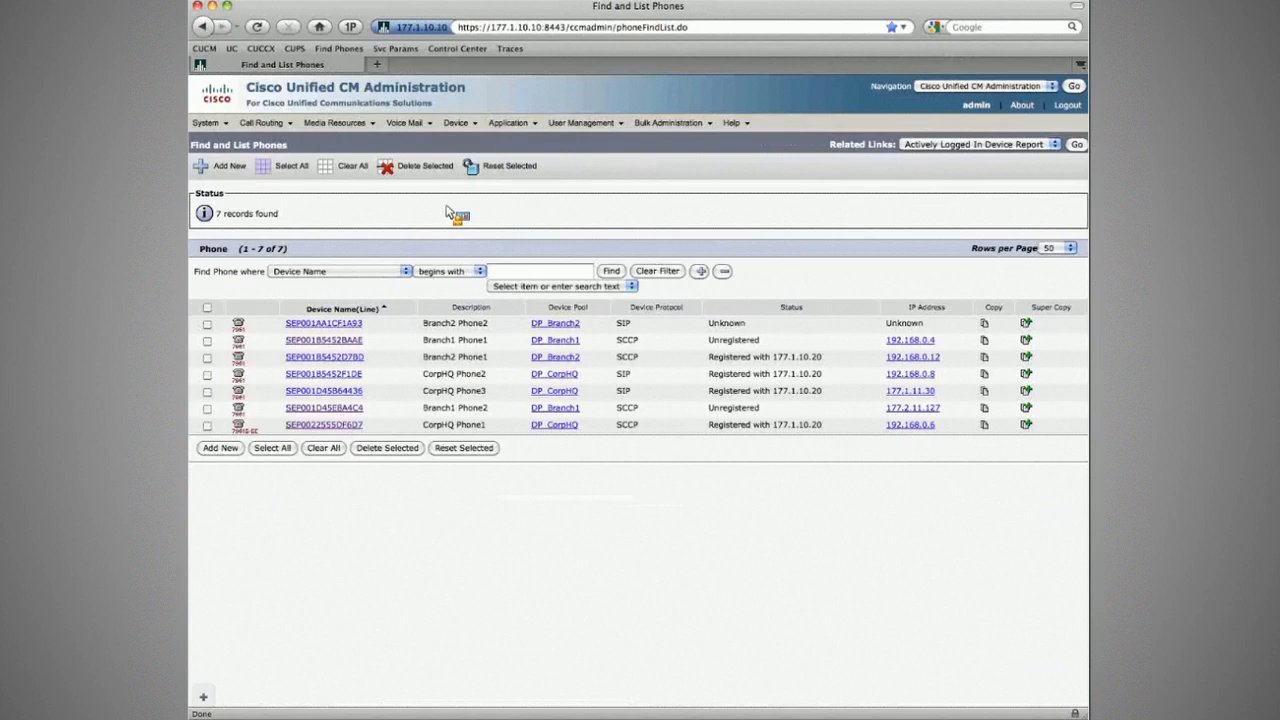
Step: Search the left phone's corporate directory for first name 'e', dial the entry, then hang up
key(super+Tab)
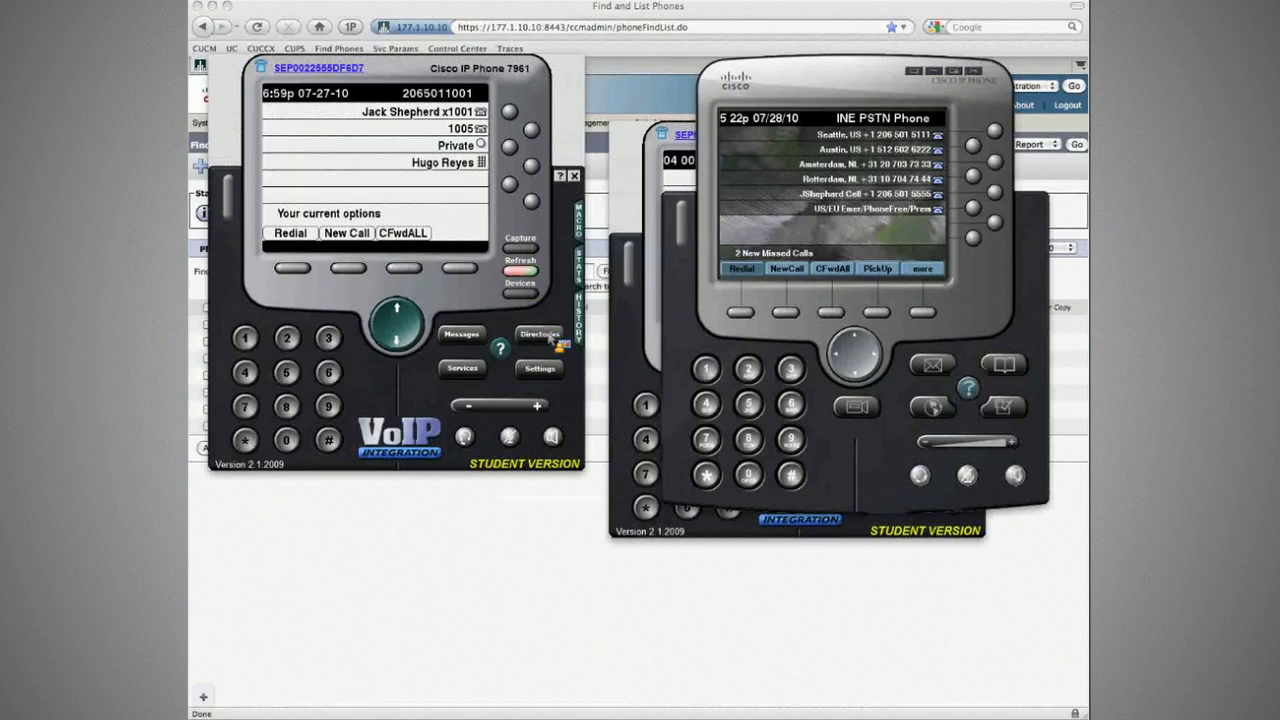
click(540, 334)
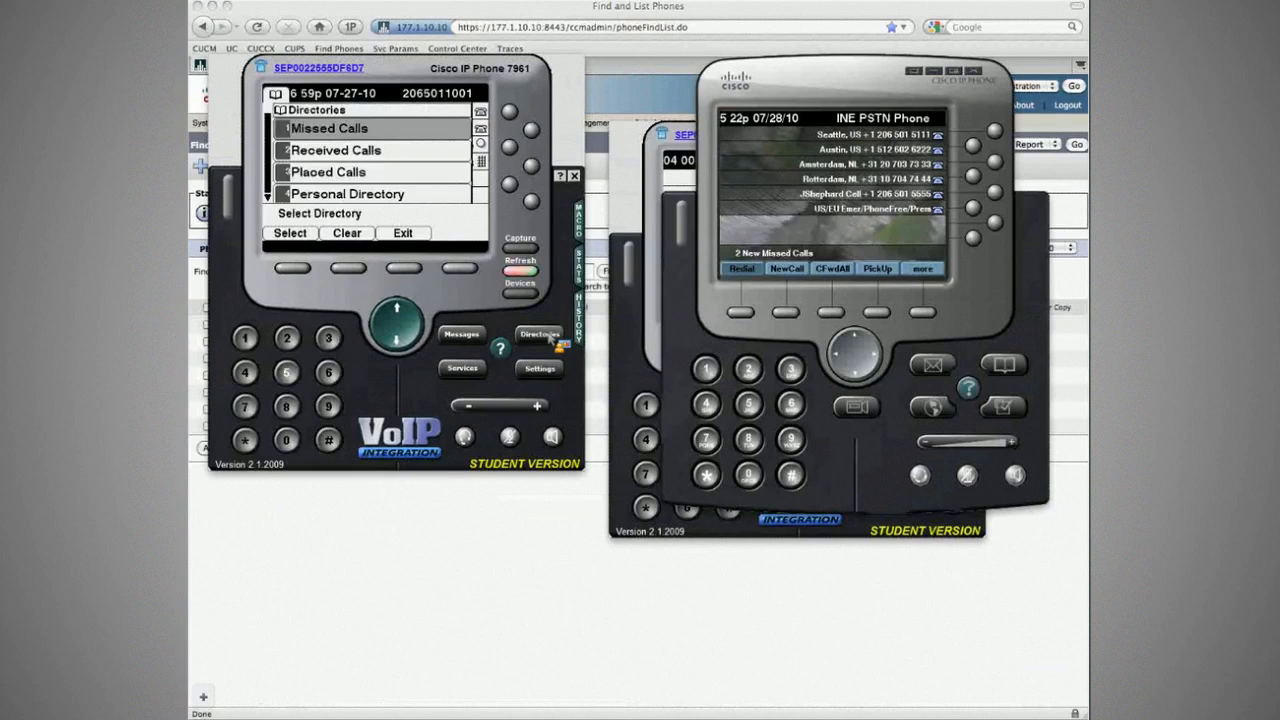
click(287, 373)
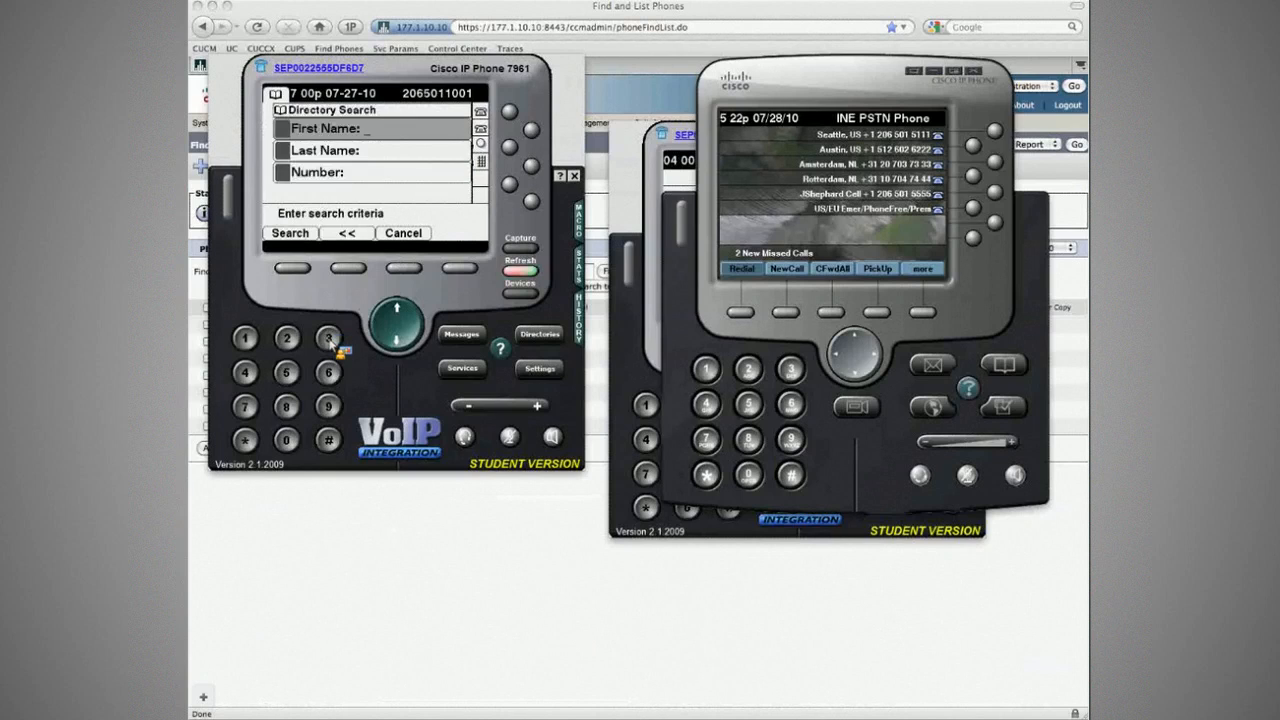
double_click(330, 340)
click(293, 268)
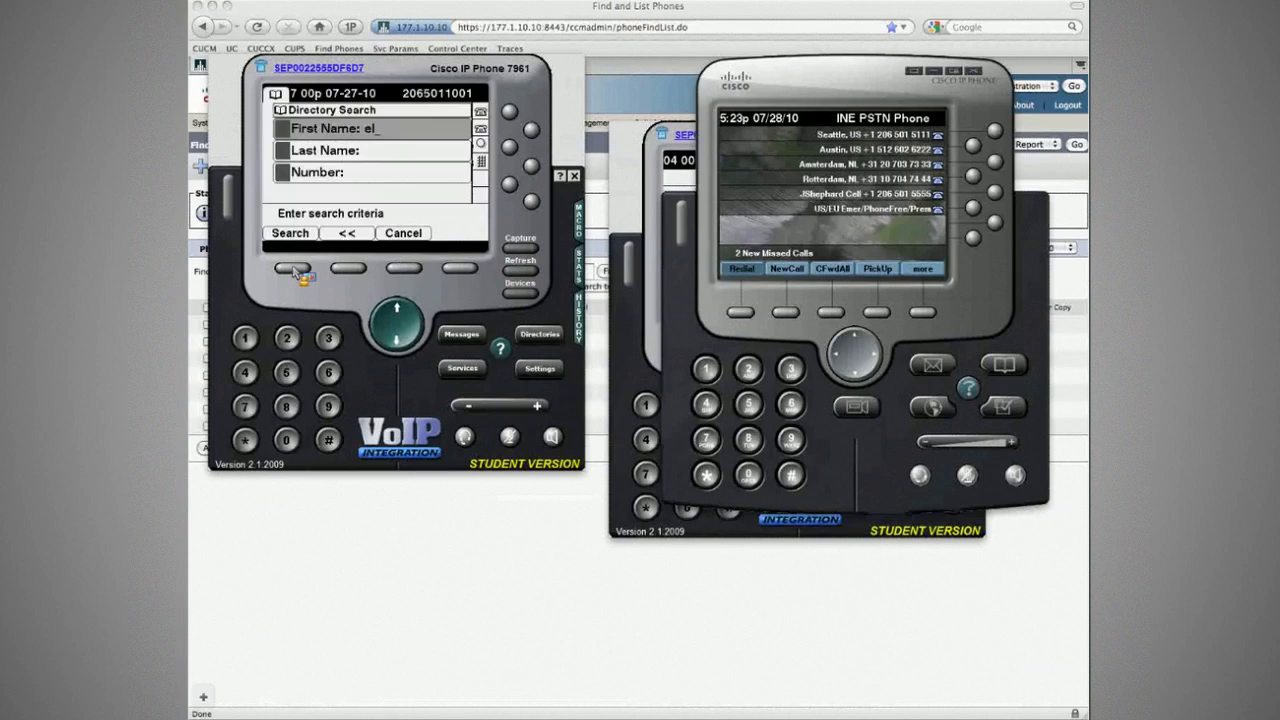
click(293, 268)
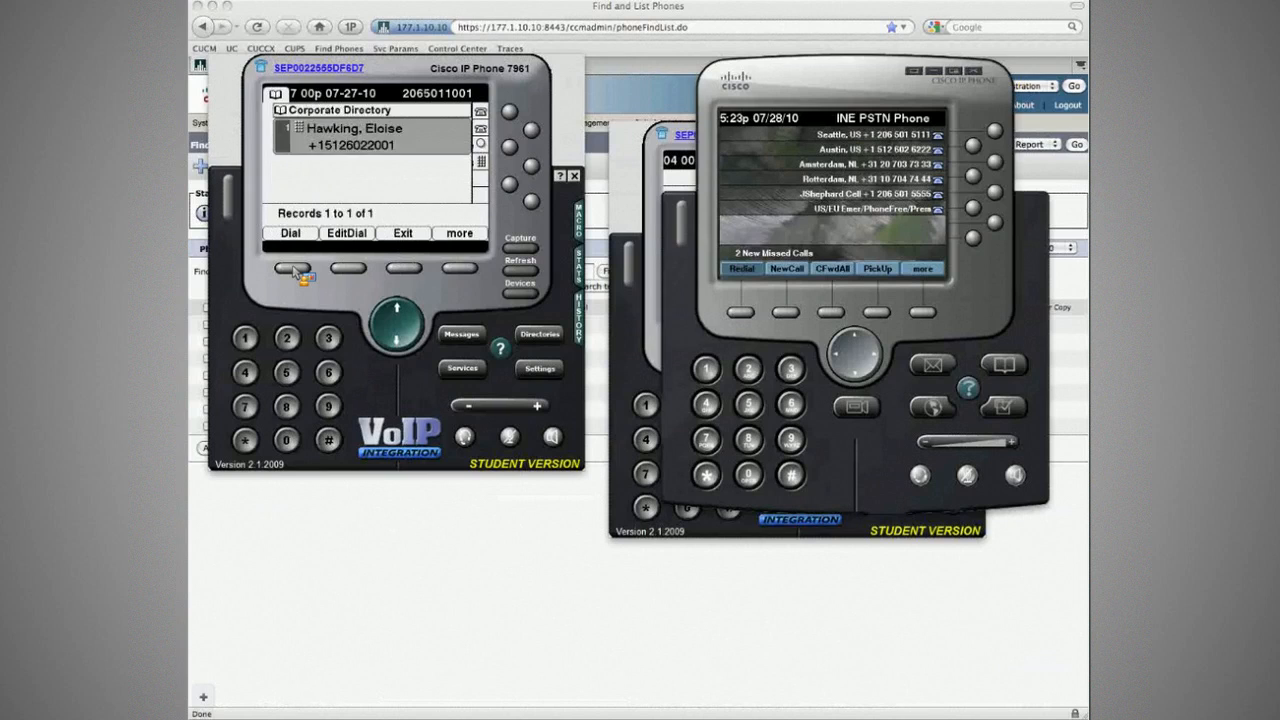
click(294, 269)
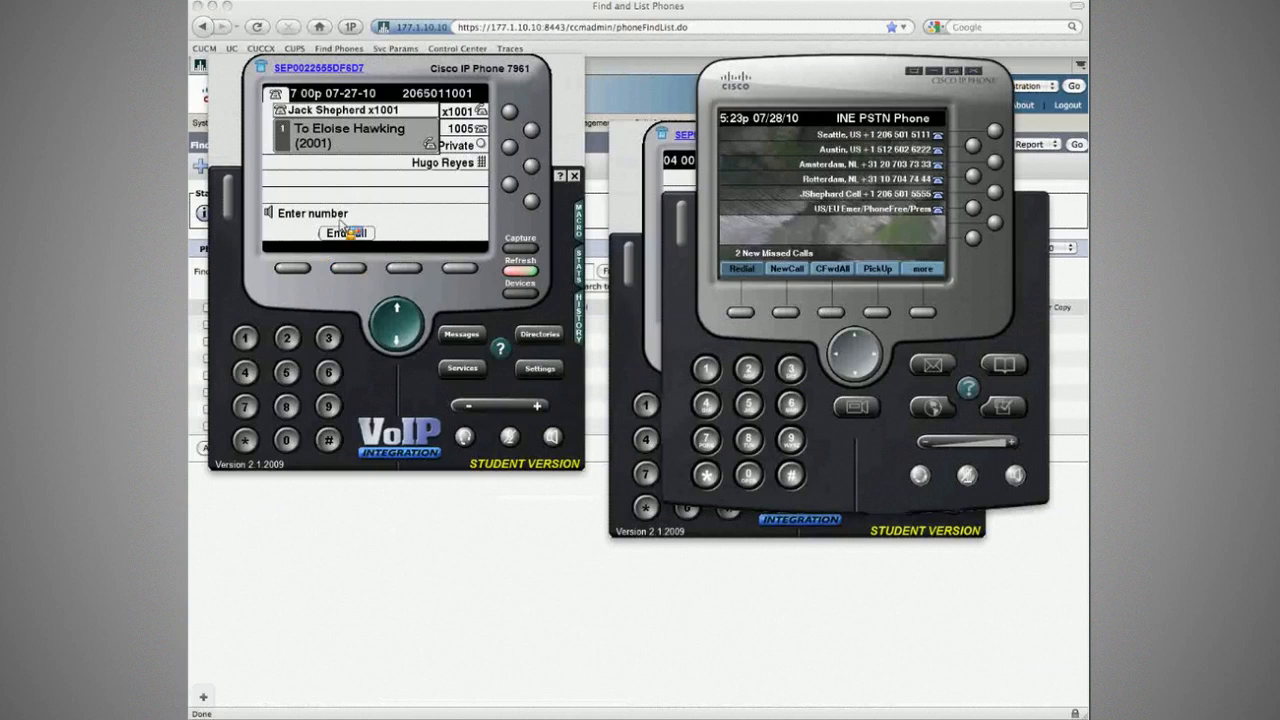
click(348, 232)
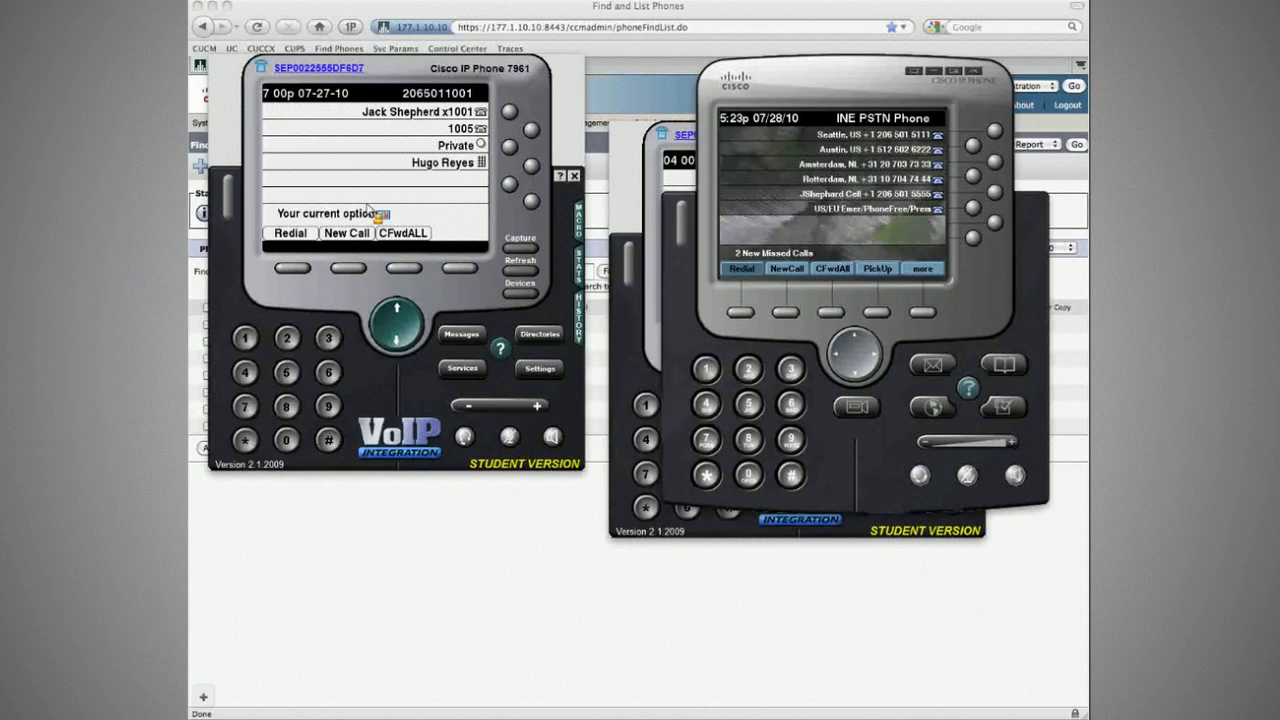
key(super+Tab)
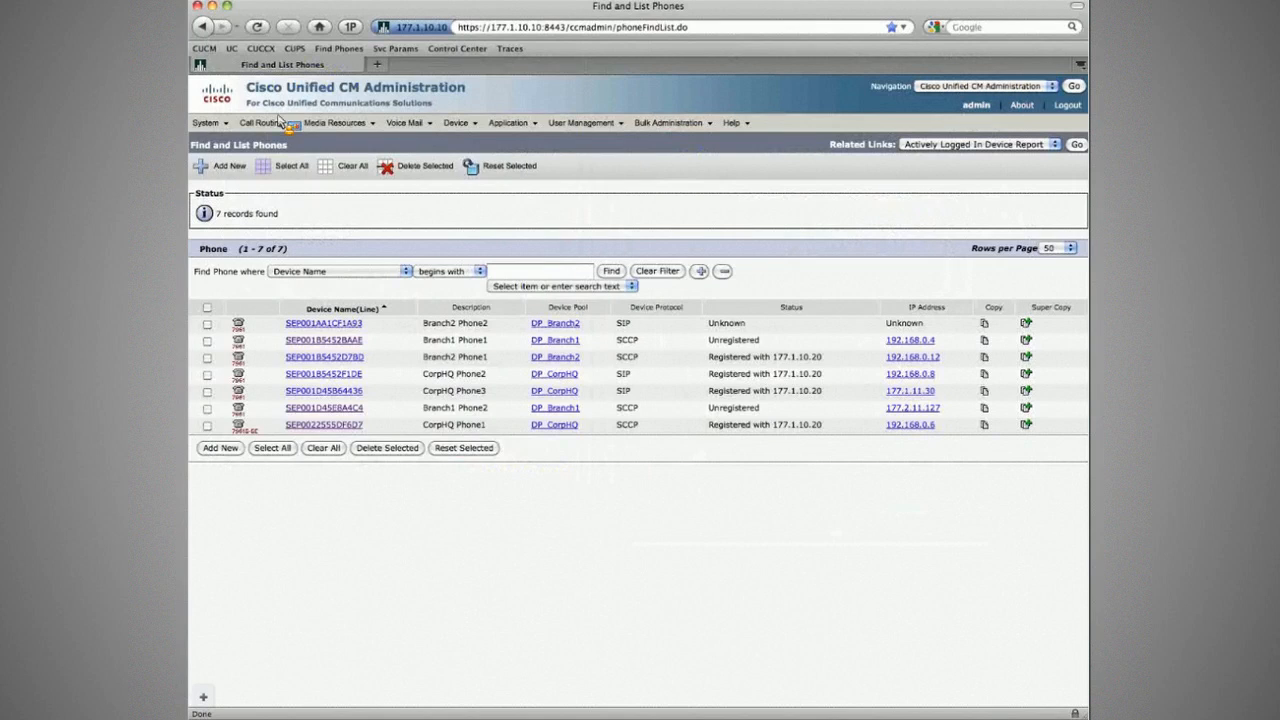
Step: Open translation pattern \+15126022XXX and review its XXXX called party transform mask
mouse_move(270, 122)
click(283, 298)
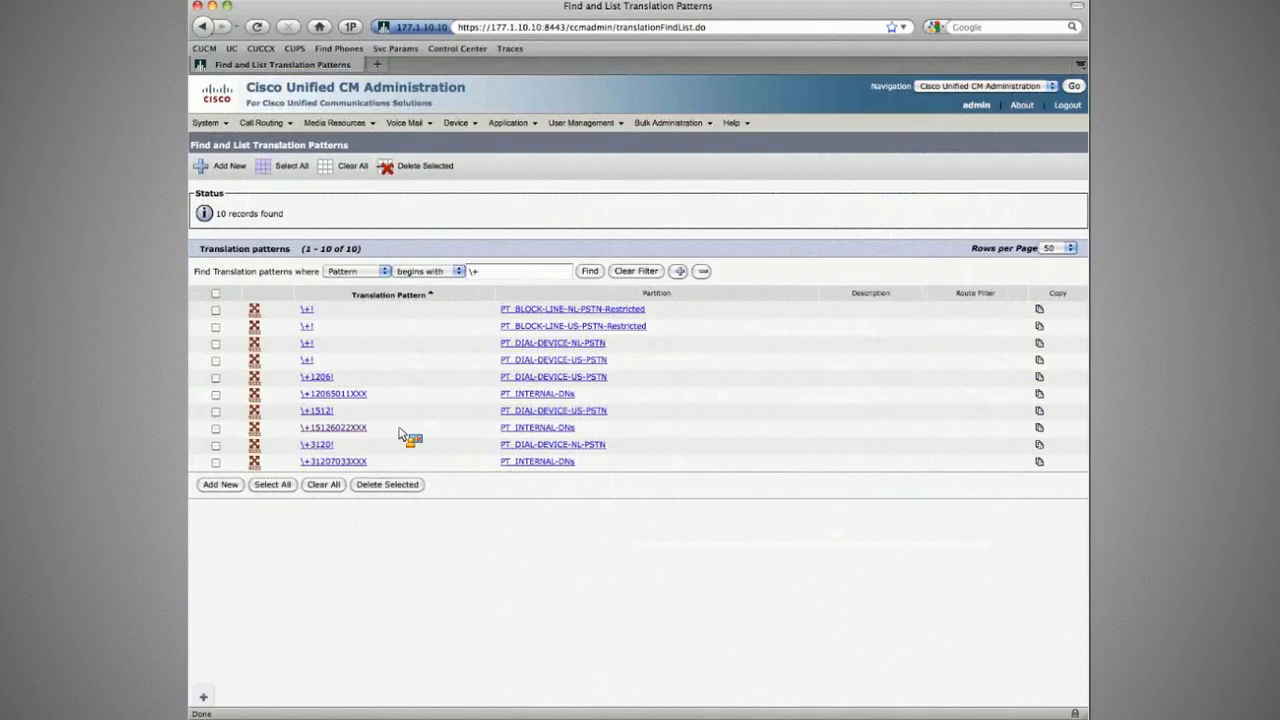
click(360, 428)
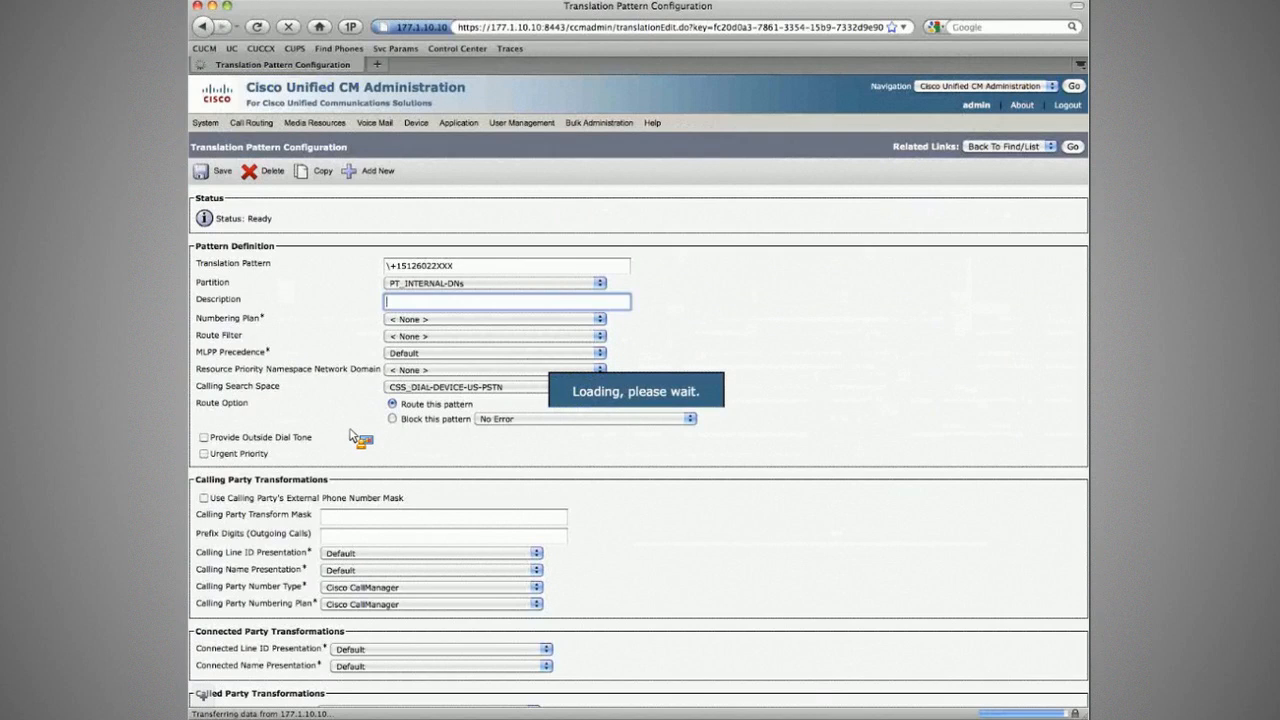
scroll(514, 409, down, 4)
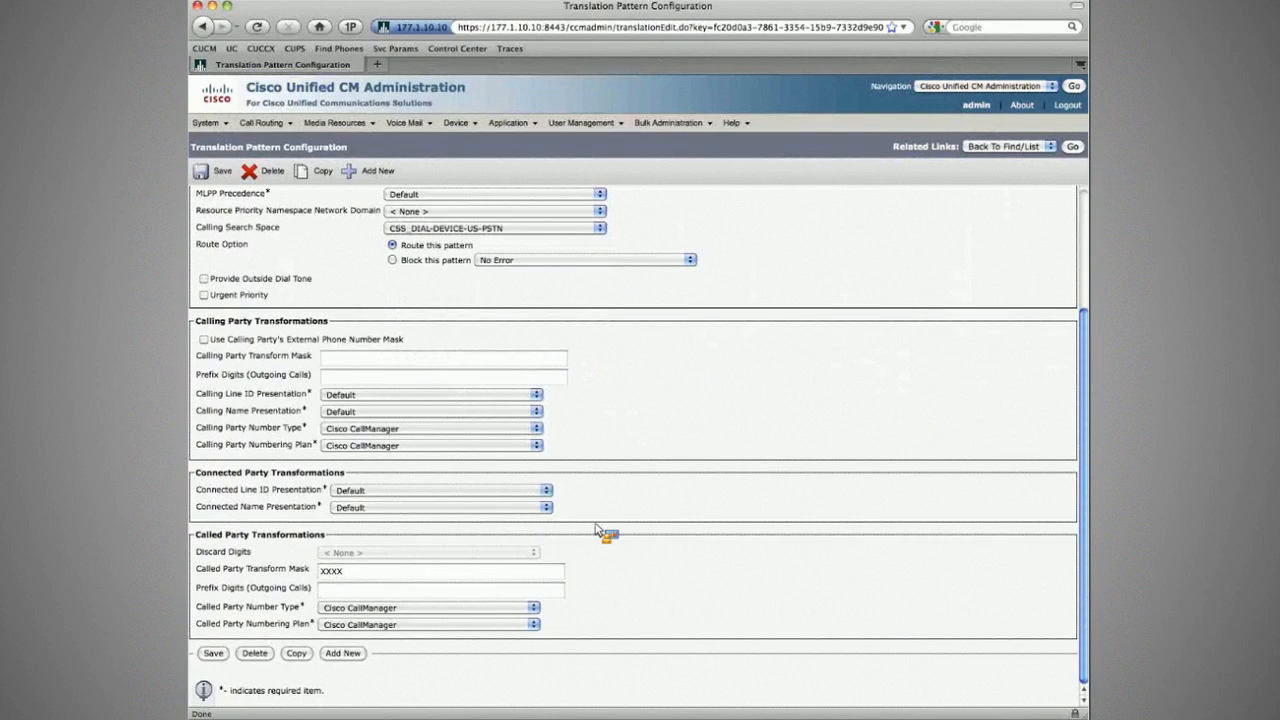
double_click(440, 571)
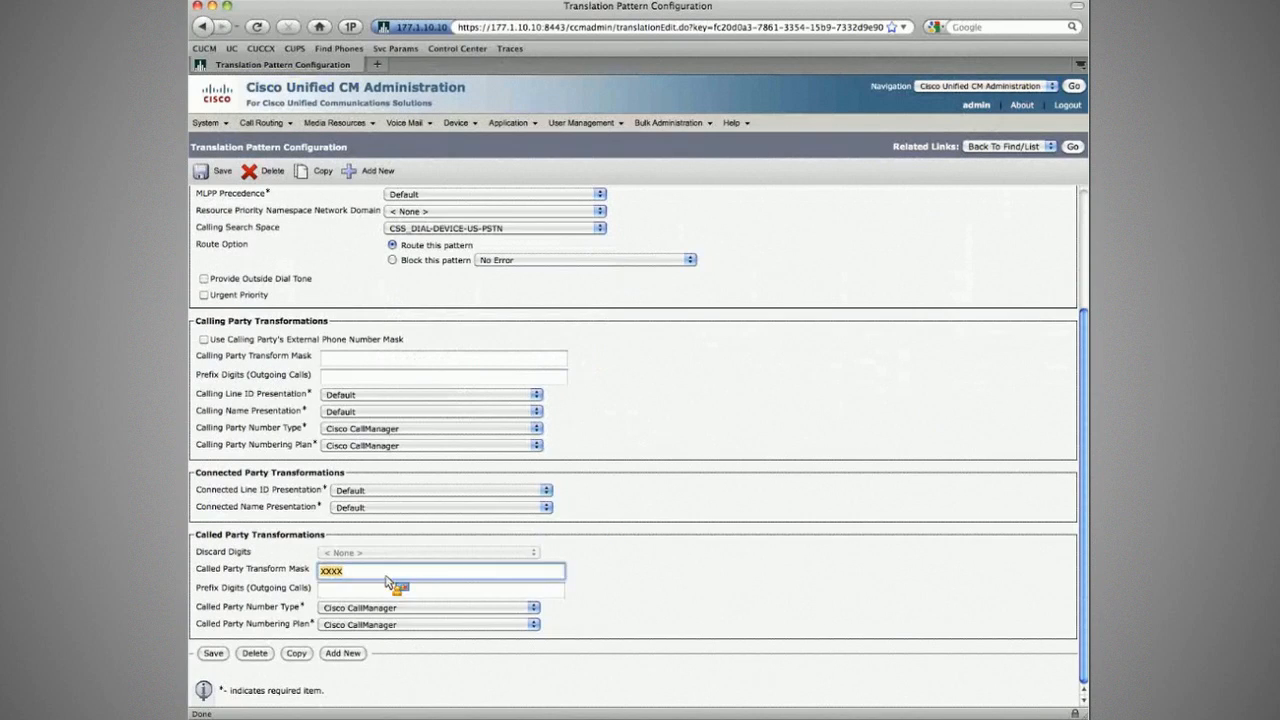
click(387, 577)
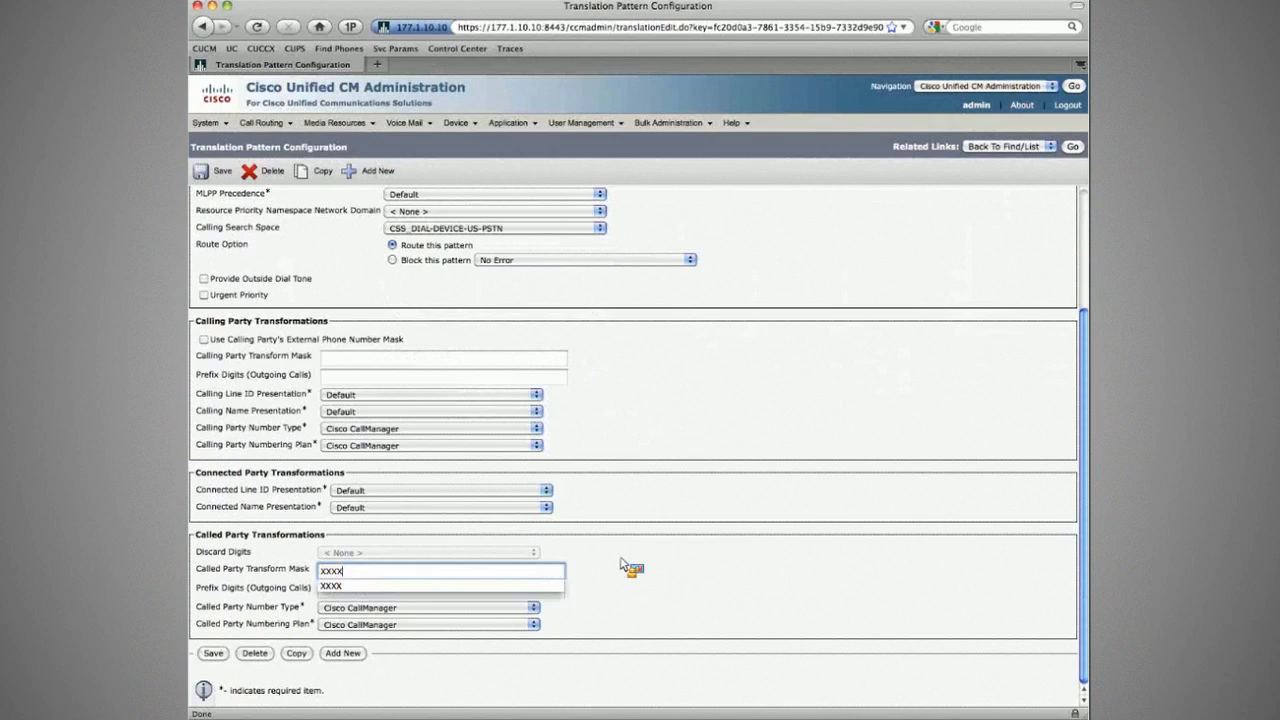
click(750, 560)
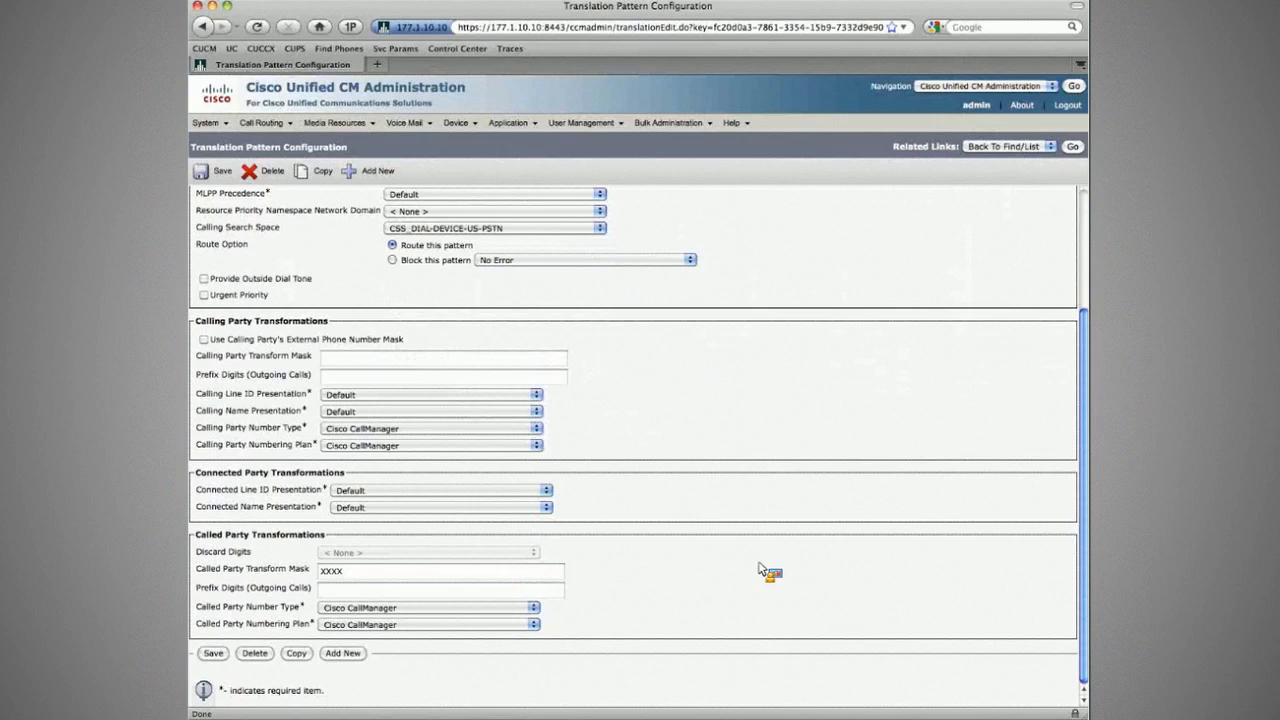
scroll(760, 568, up, 3)
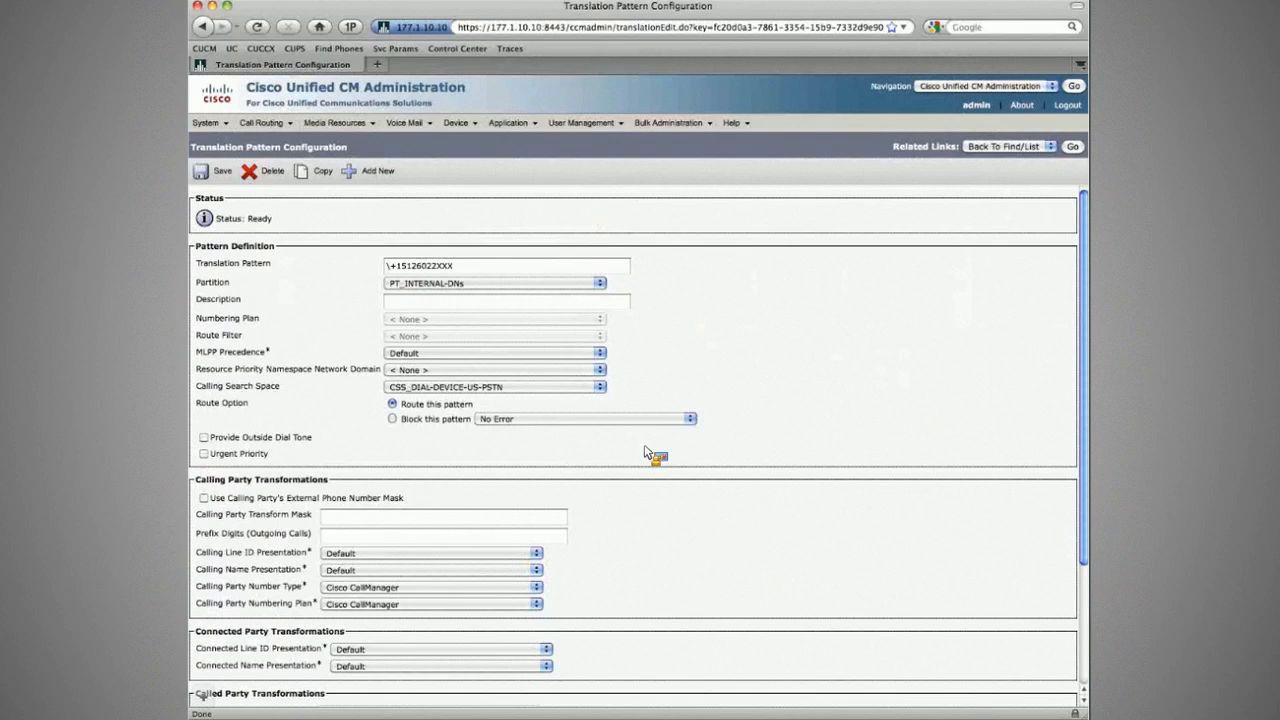
drag(455, 266, 287, 240)
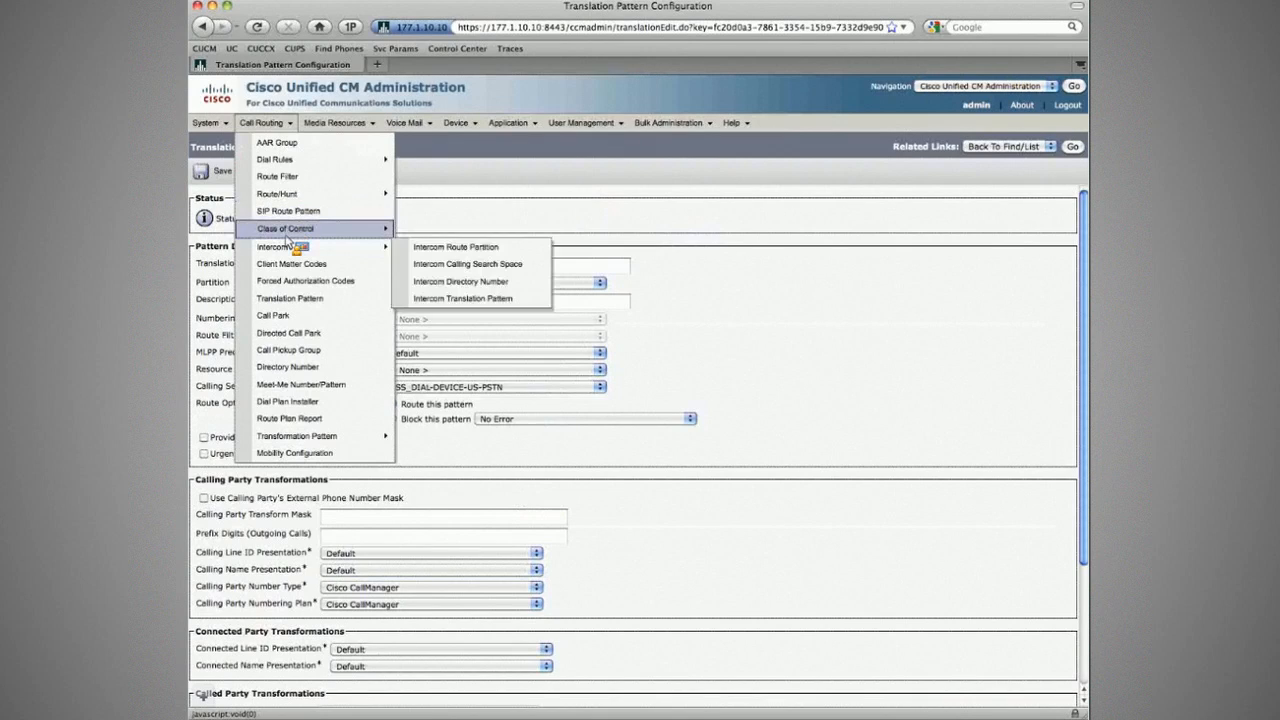
Step: Add partition PT-INTERNAL-DIRECTORY and list partitions to confirm it appears among 22
click(458, 283)
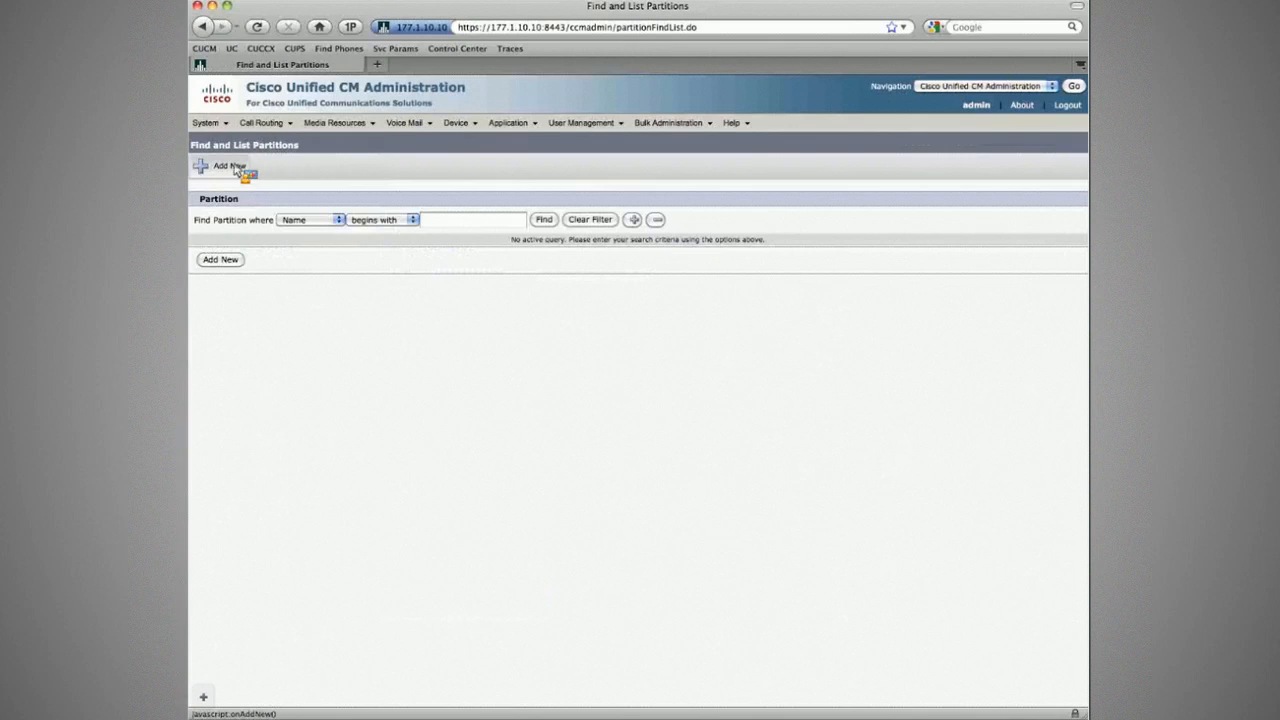
click(232, 167)
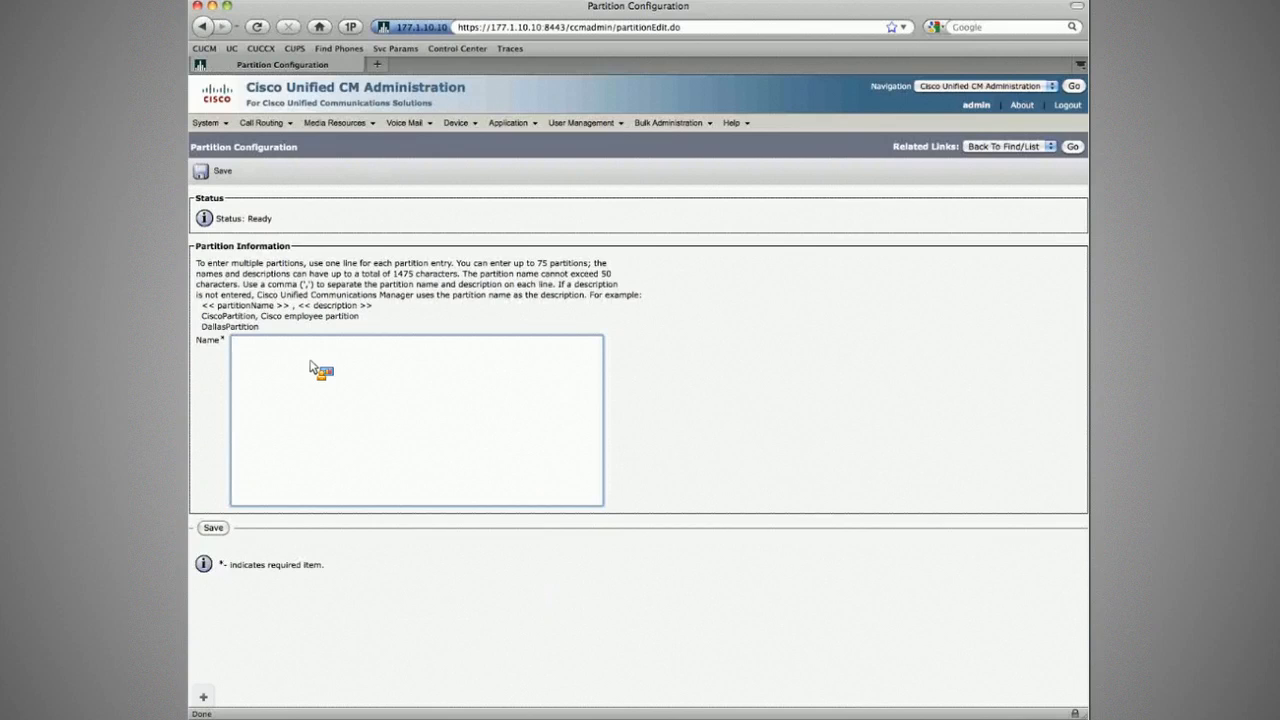
text(PT-Internat)
key(BackSpace)
key(BackSpace)
key(BackSpace)
key(BackSpace)
key(BackSpace)
key(BackSpace)
key(BackSpace)
key(BackSpace)
text(INTERNAL-DIRECTORY)
click(213, 173)
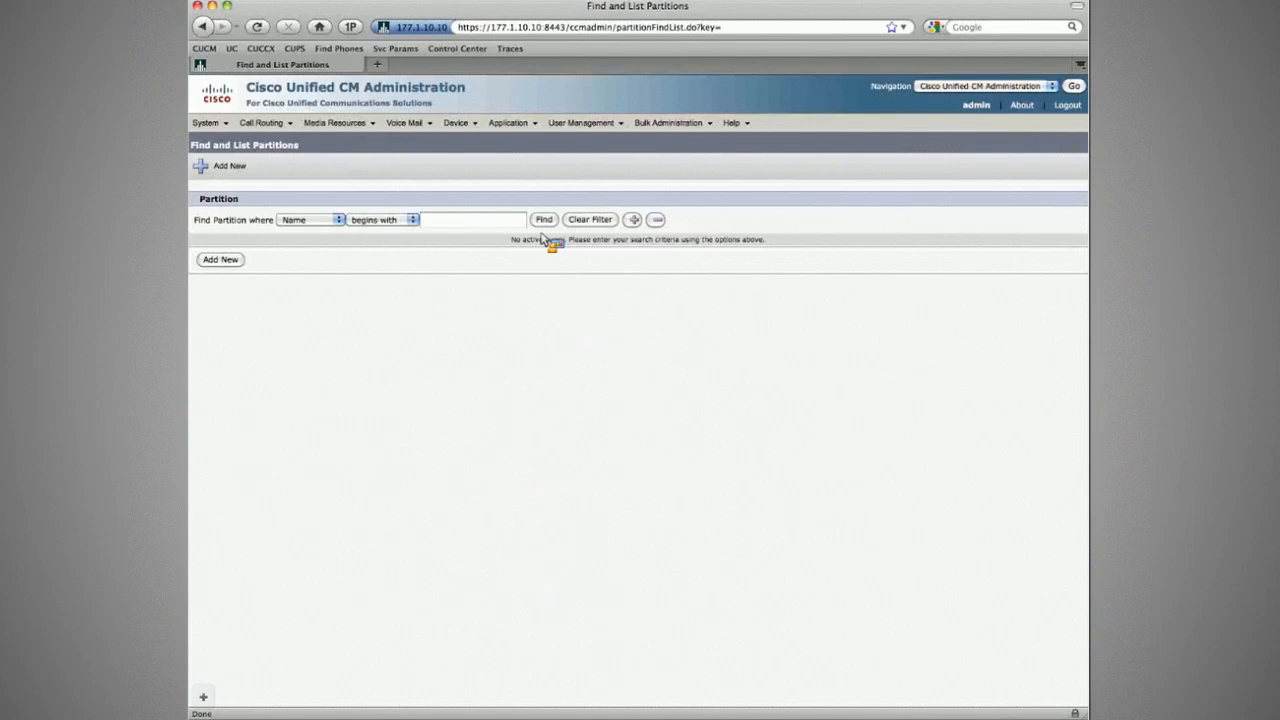
click(543, 224)
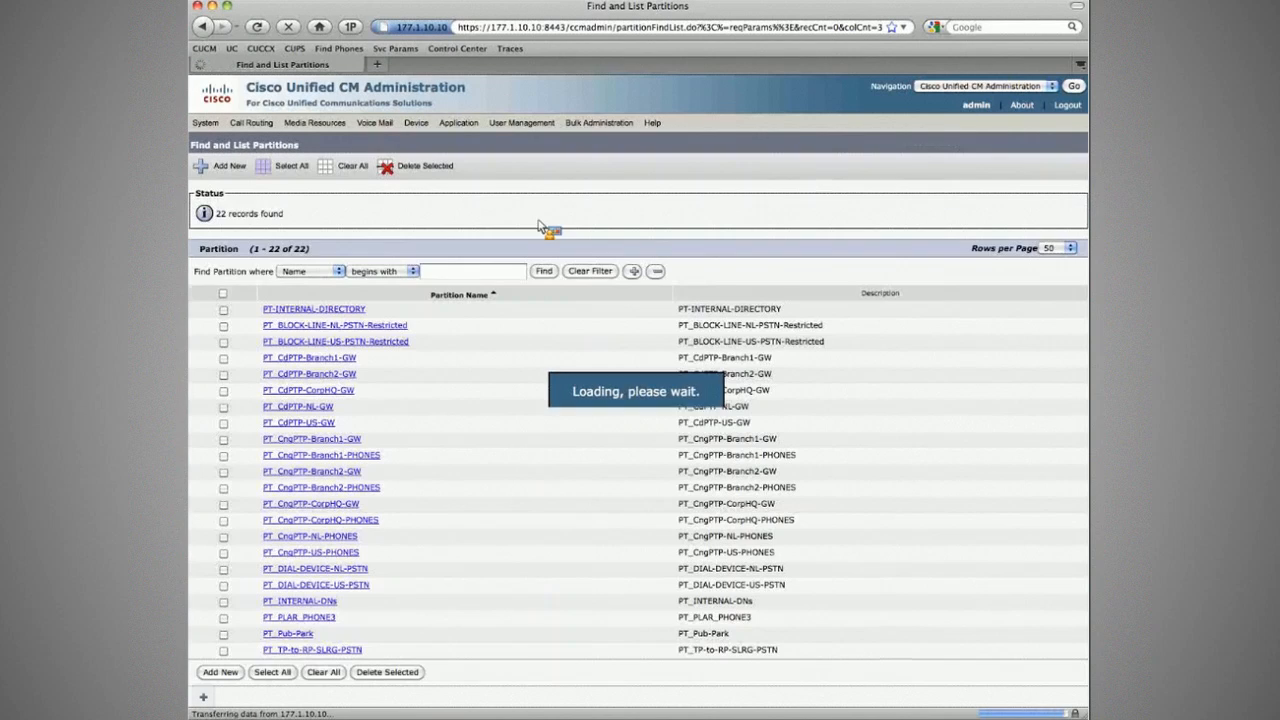
Step: Save calling search space CSS_CFUR with PT_DIAL-DEVICE-NL-PSTN, PT_DIAL-DEVICE-US-PSTN and PT_INTERNAL-DNs
mouse_move(261, 122)
mouse_move(320, 228)
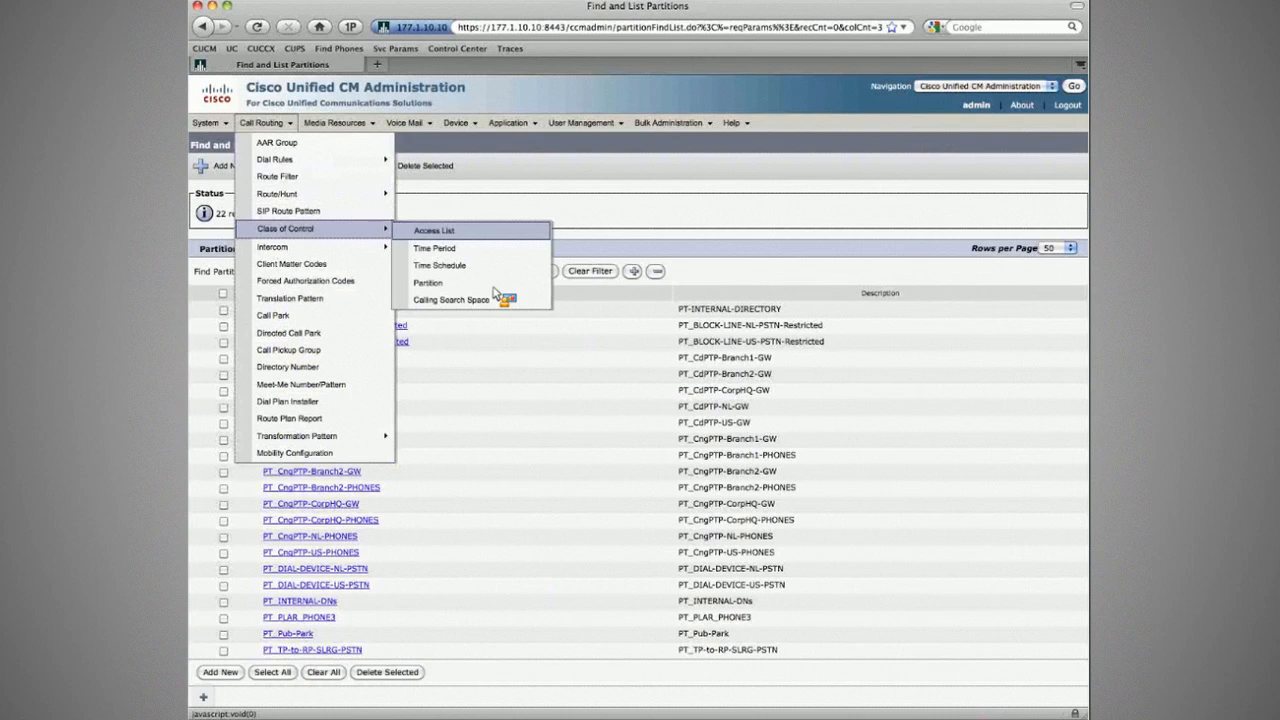
click(480, 299)
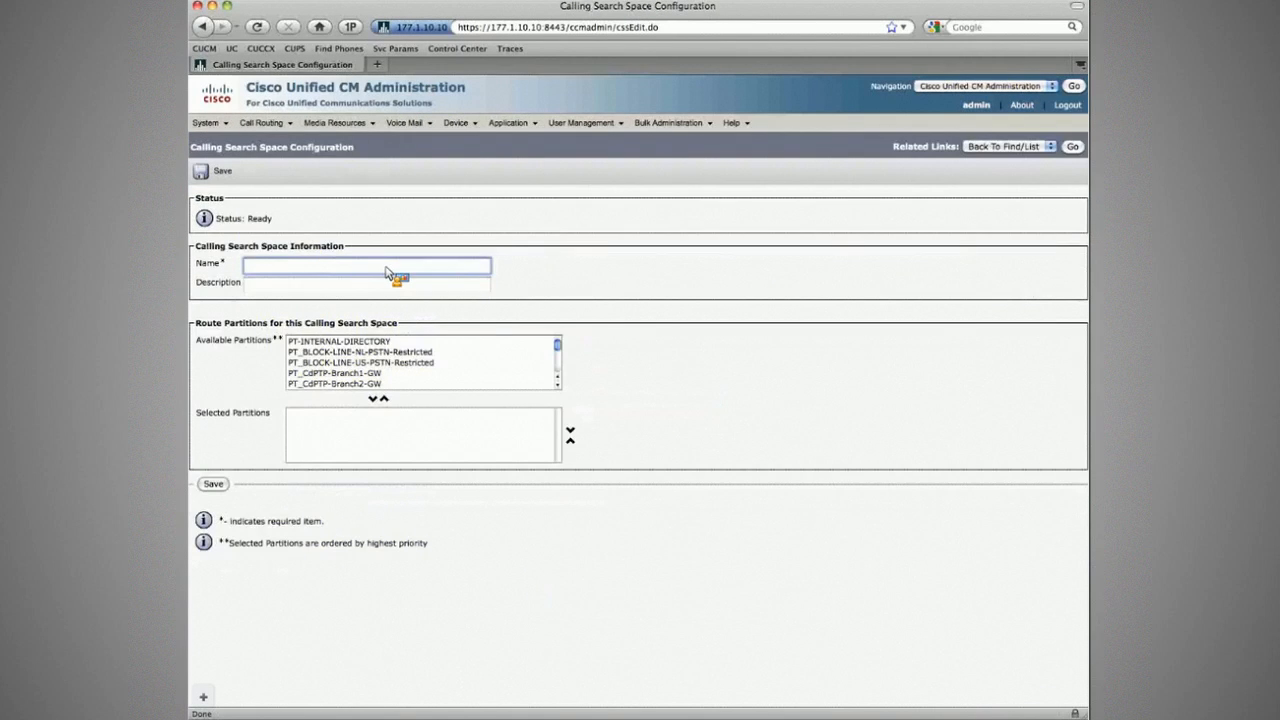
text(CSS_CFUR)
drag(560, 352, 560, 372)
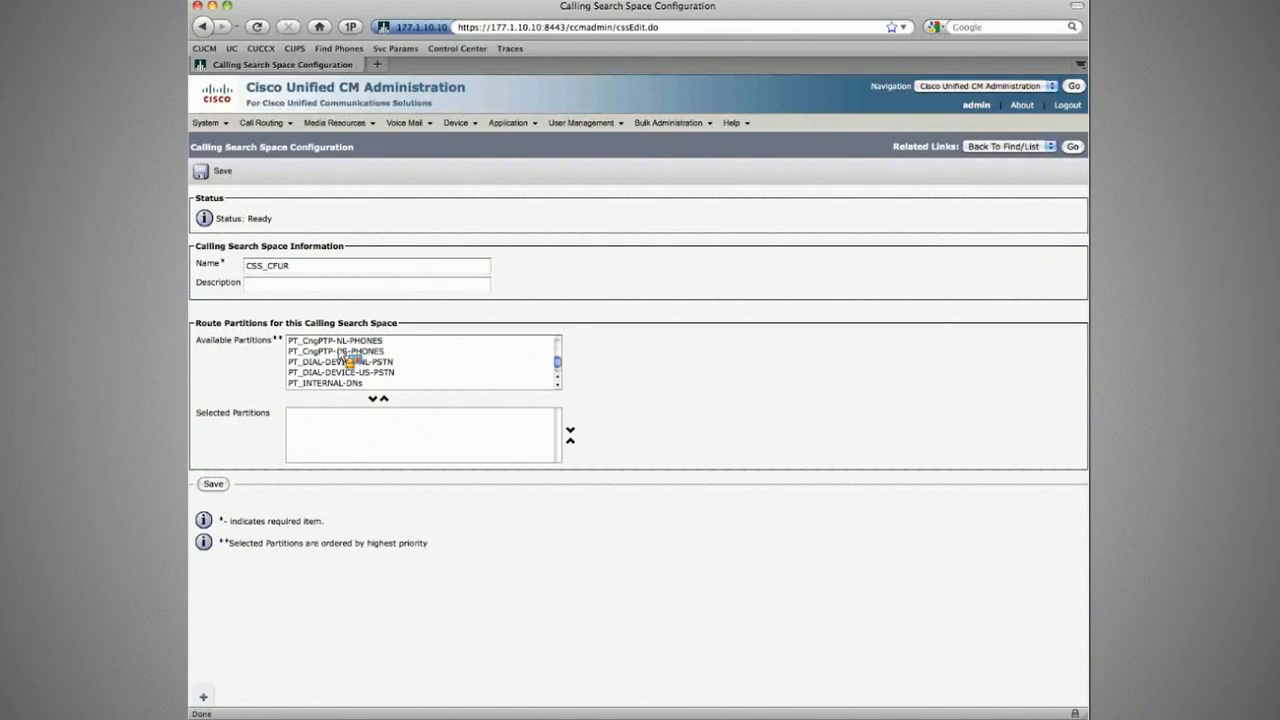
click(343, 352)
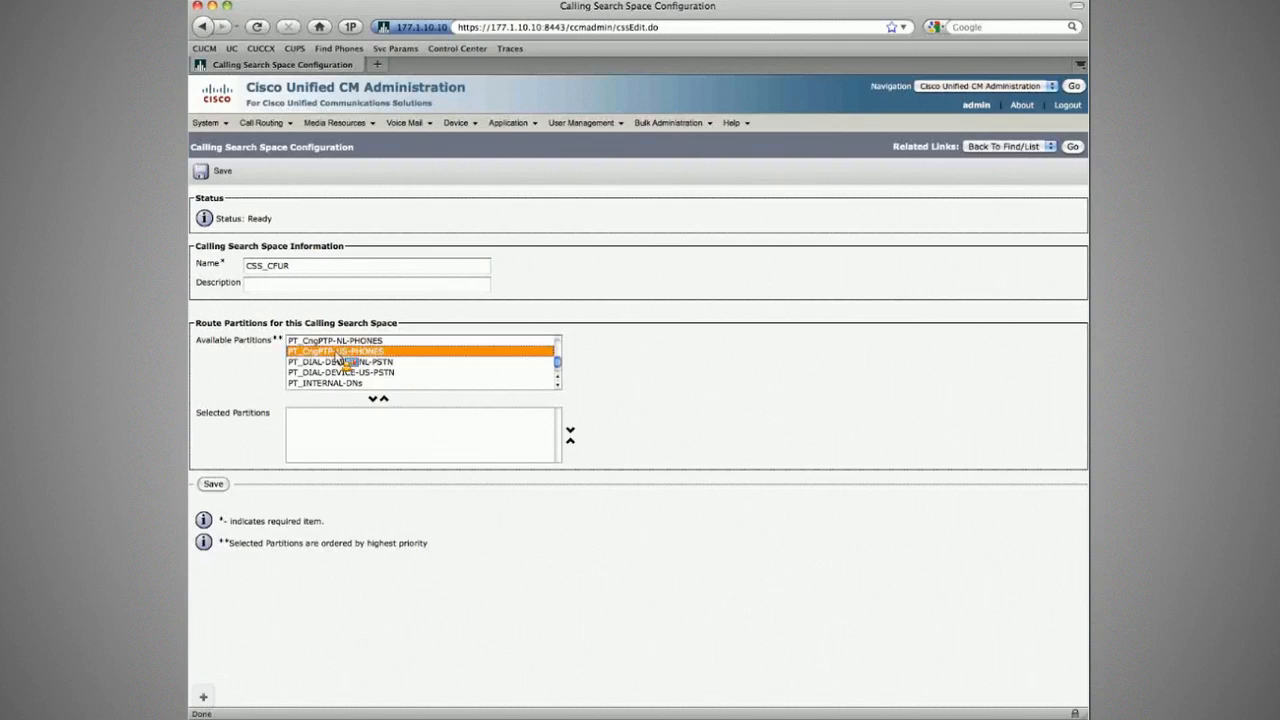
click(345, 372)
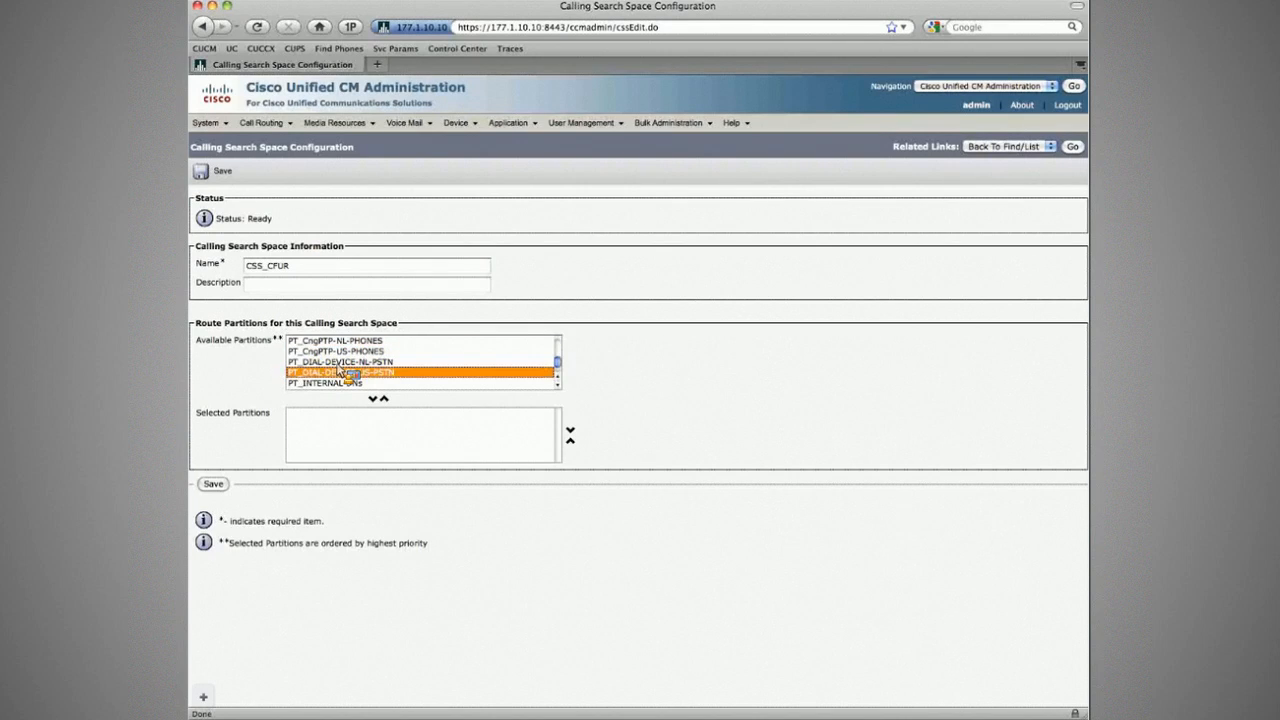
click(352, 382)
click(372, 398)
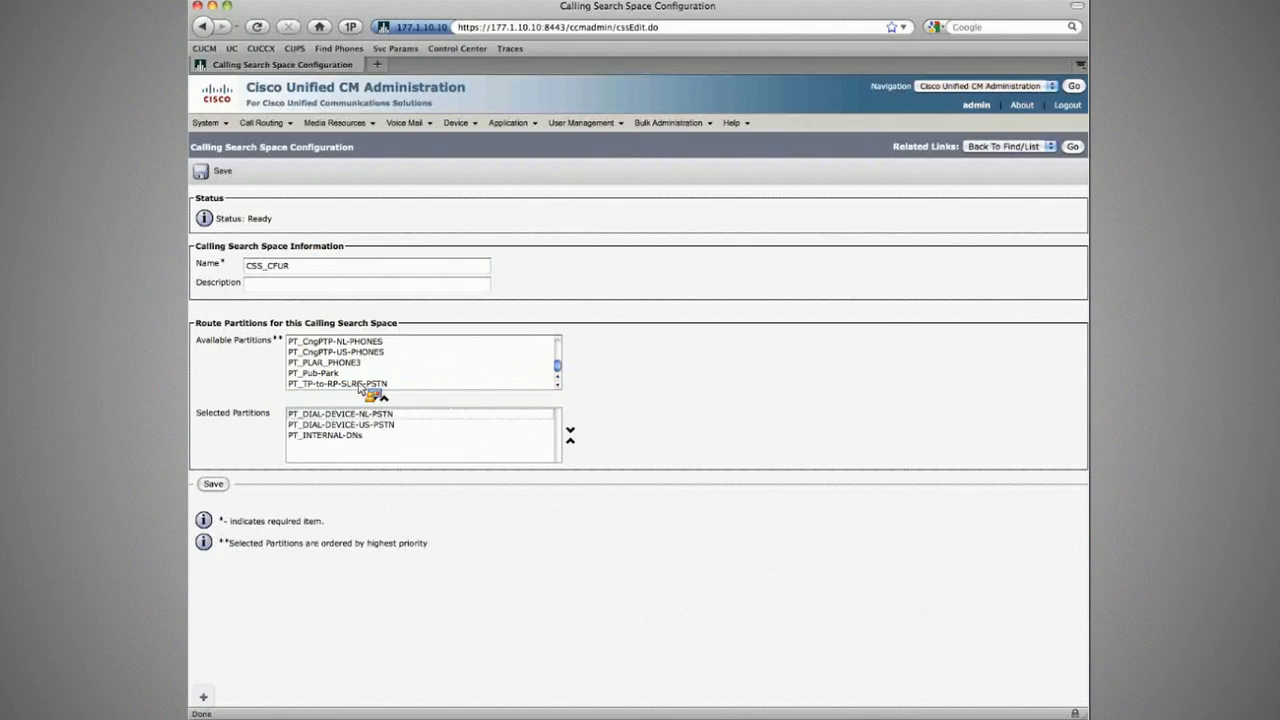
click(325, 436)
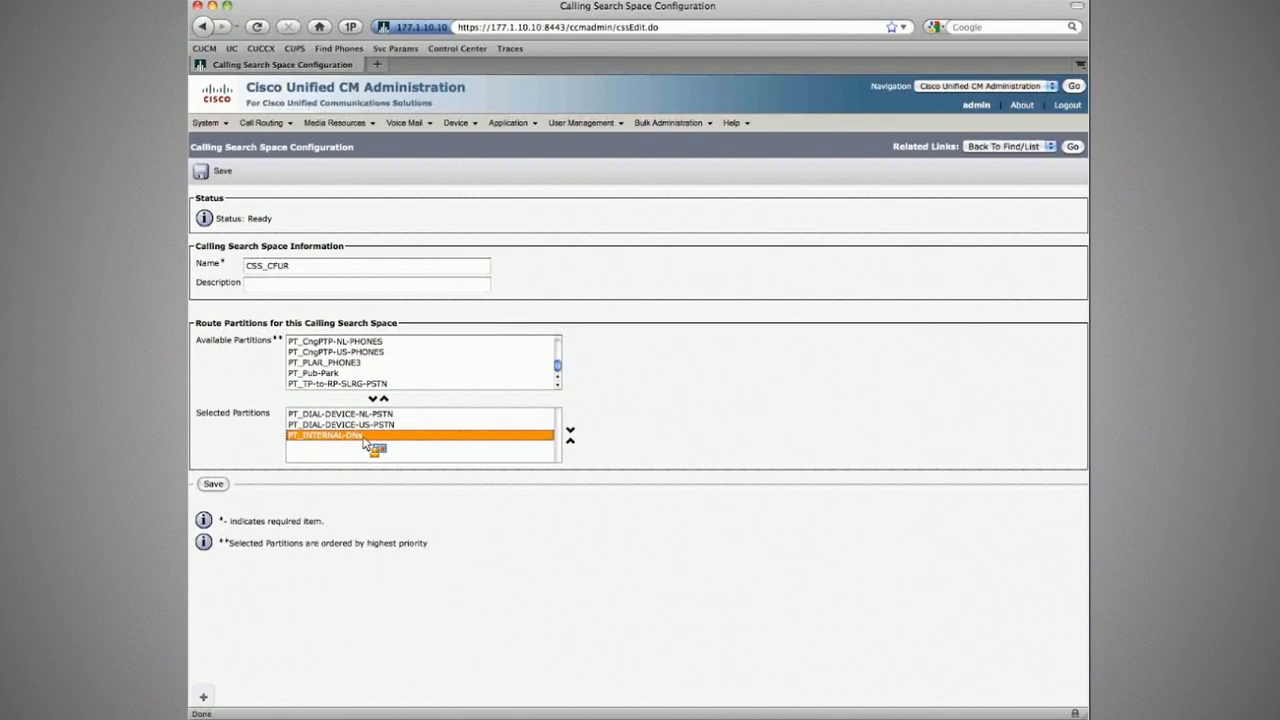
click(217, 173)
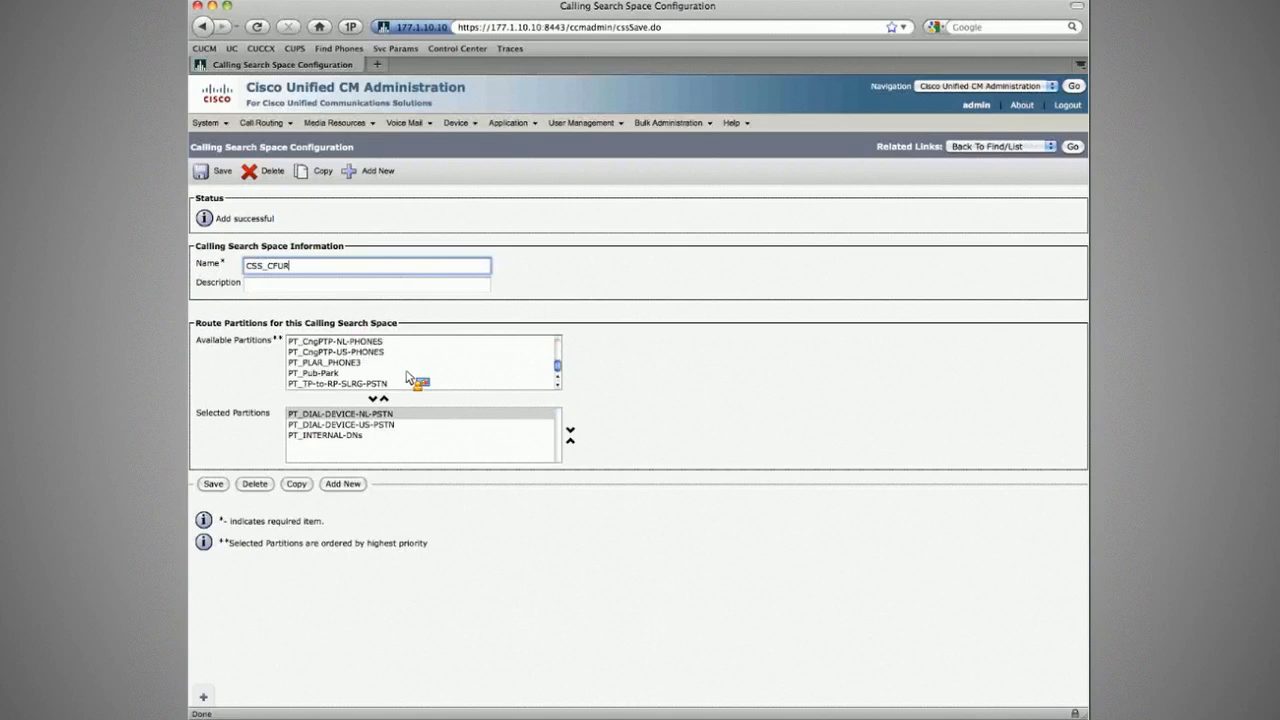
Step: Highlight PT-INTERNAL-DIRECTORY among available partitions and go to the translation pattern list
scroll(390, 375, up, 3)
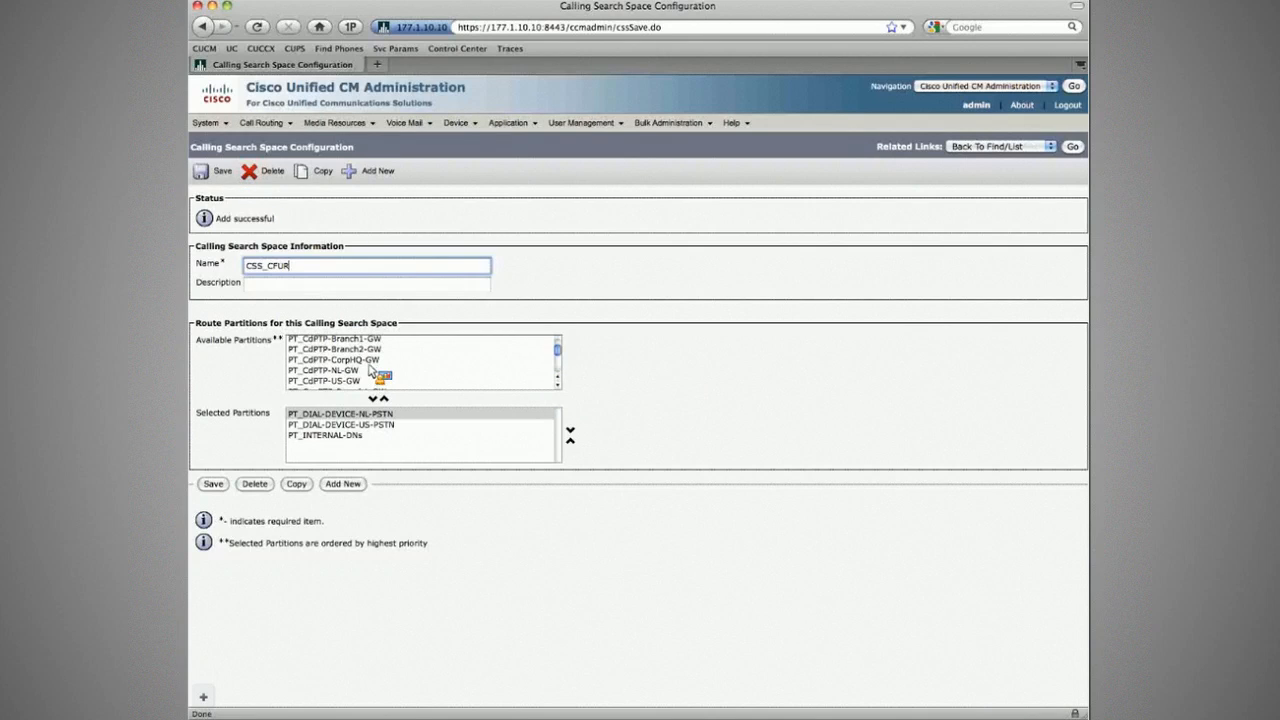
scroll(372, 368, up, 2)
click(387, 342)
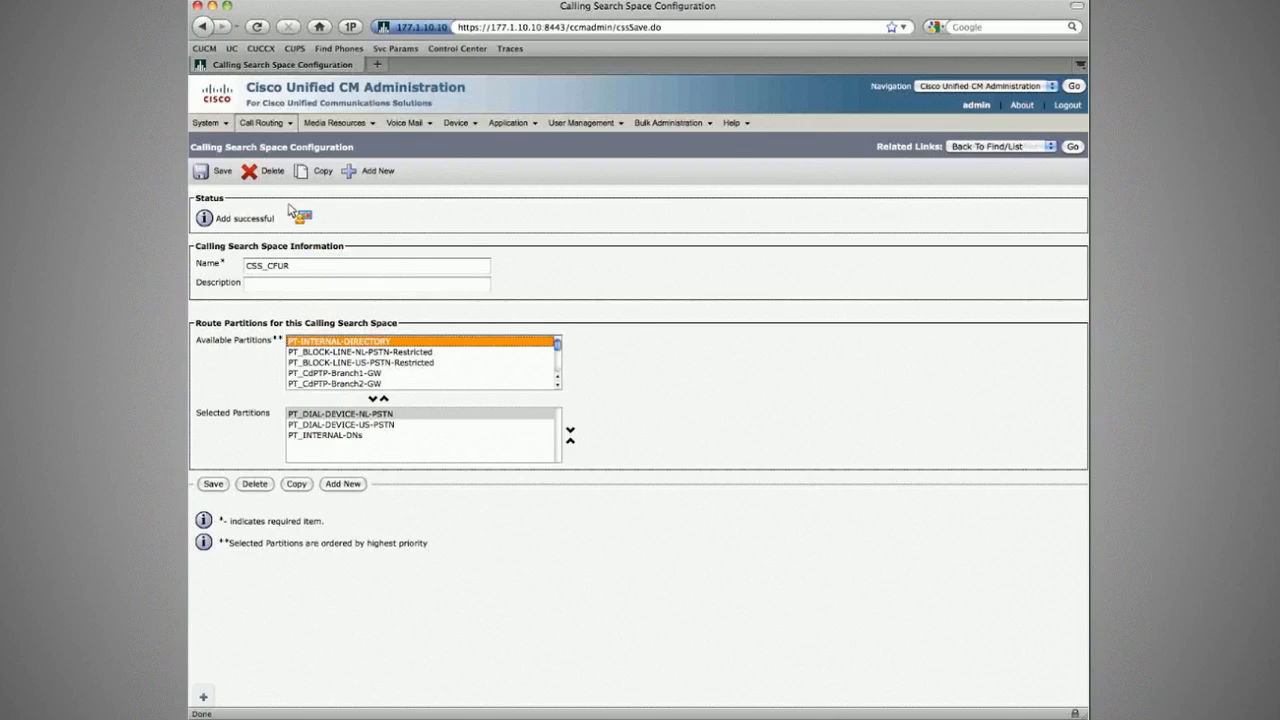
click(262, 122)
click(285, 260)
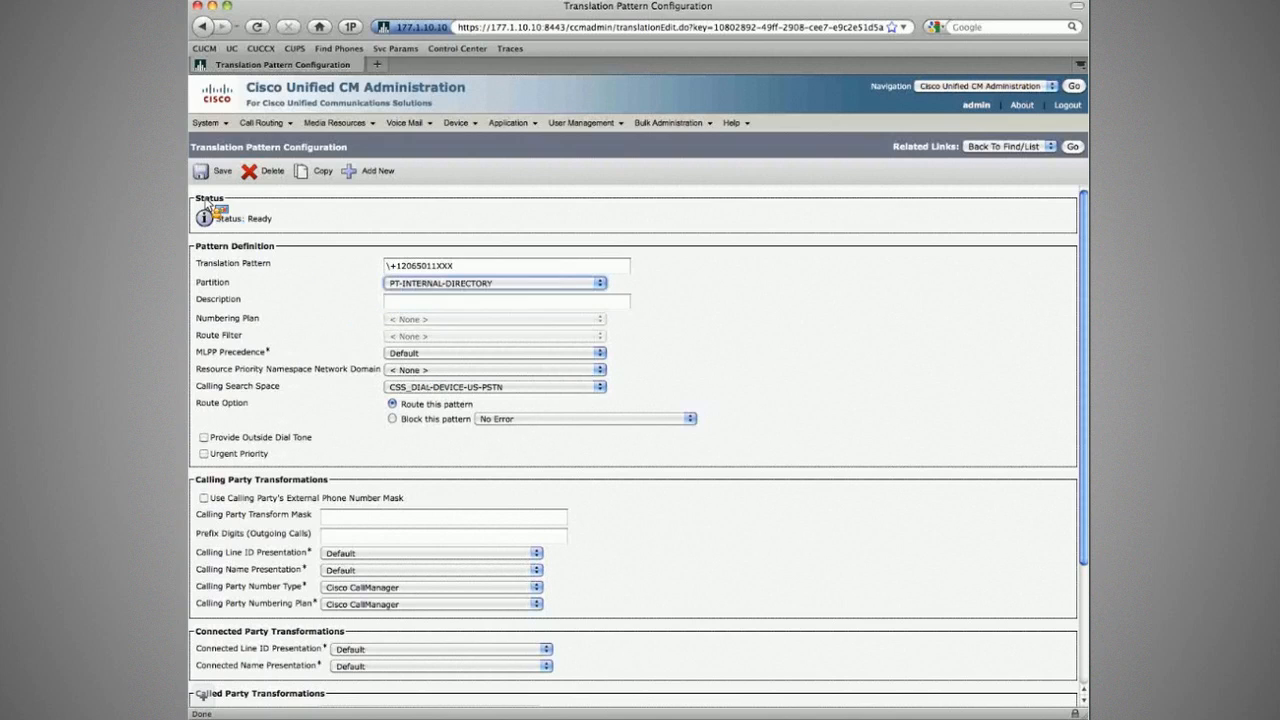
click(214, 173)
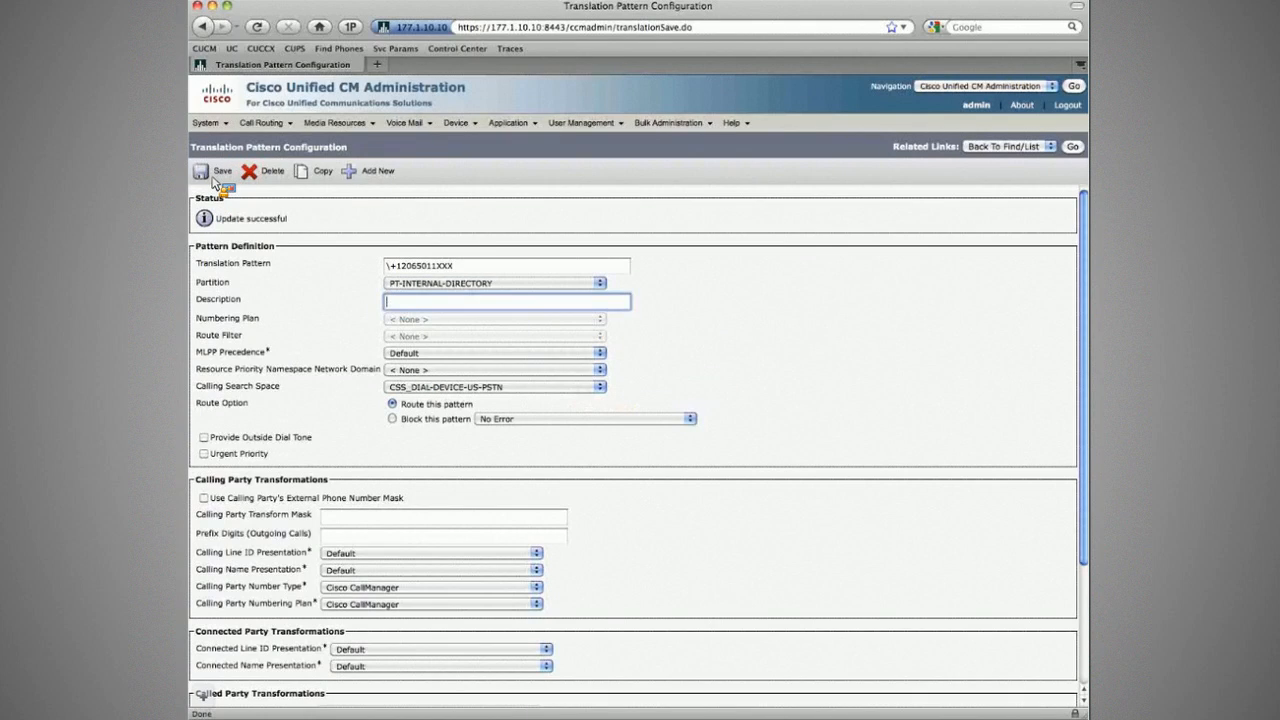
click(1077, 148)
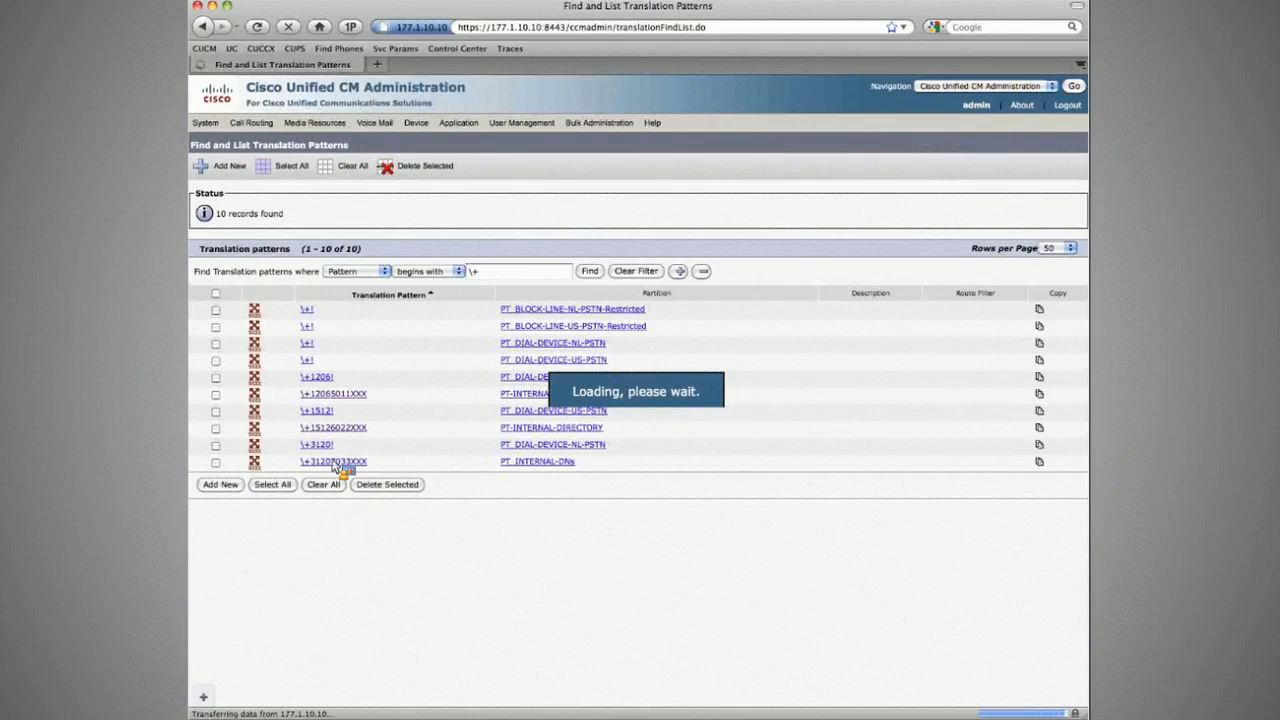
click(336, 462)
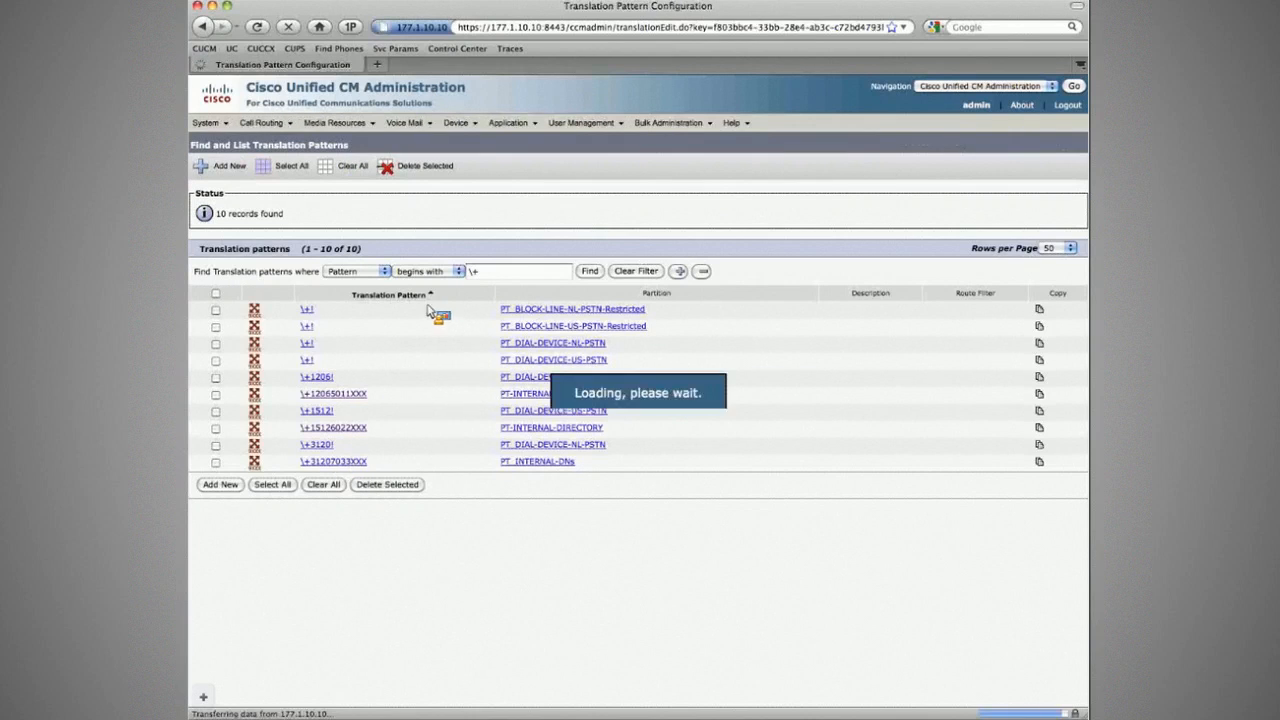
click(494, 283)
click(432, 318)
click(216, 172)
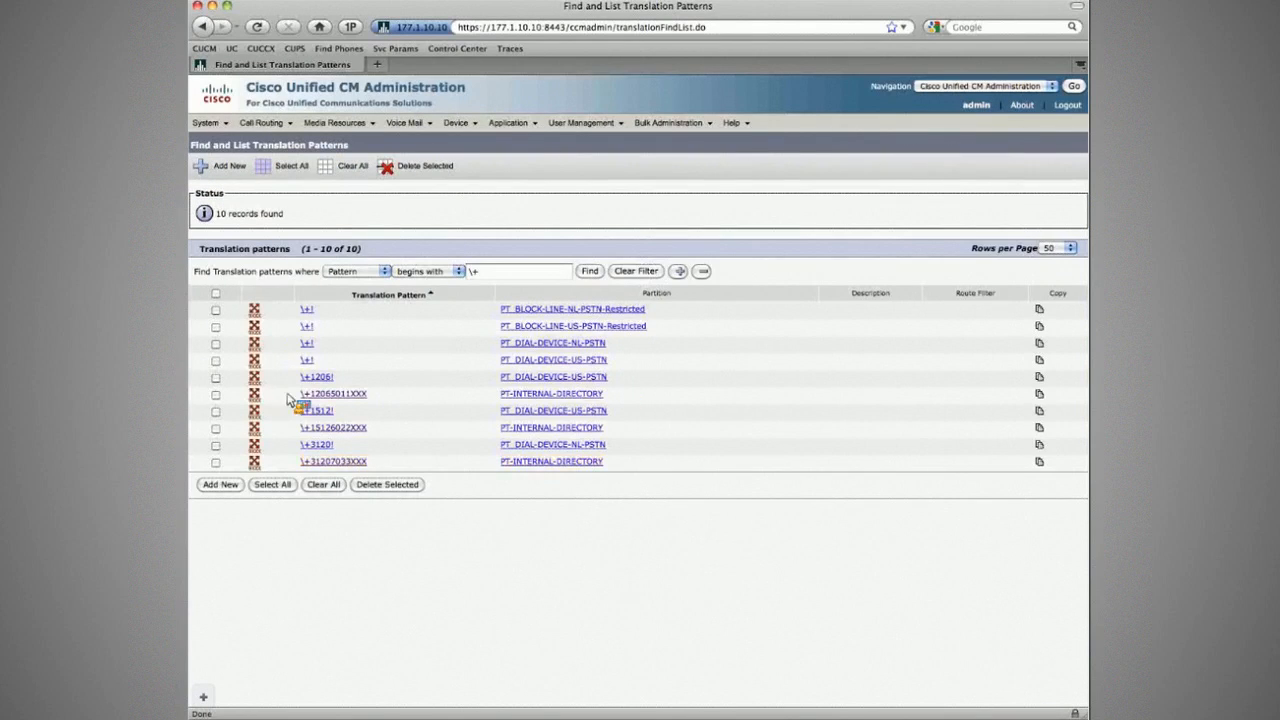
mouse_move(456, 122)
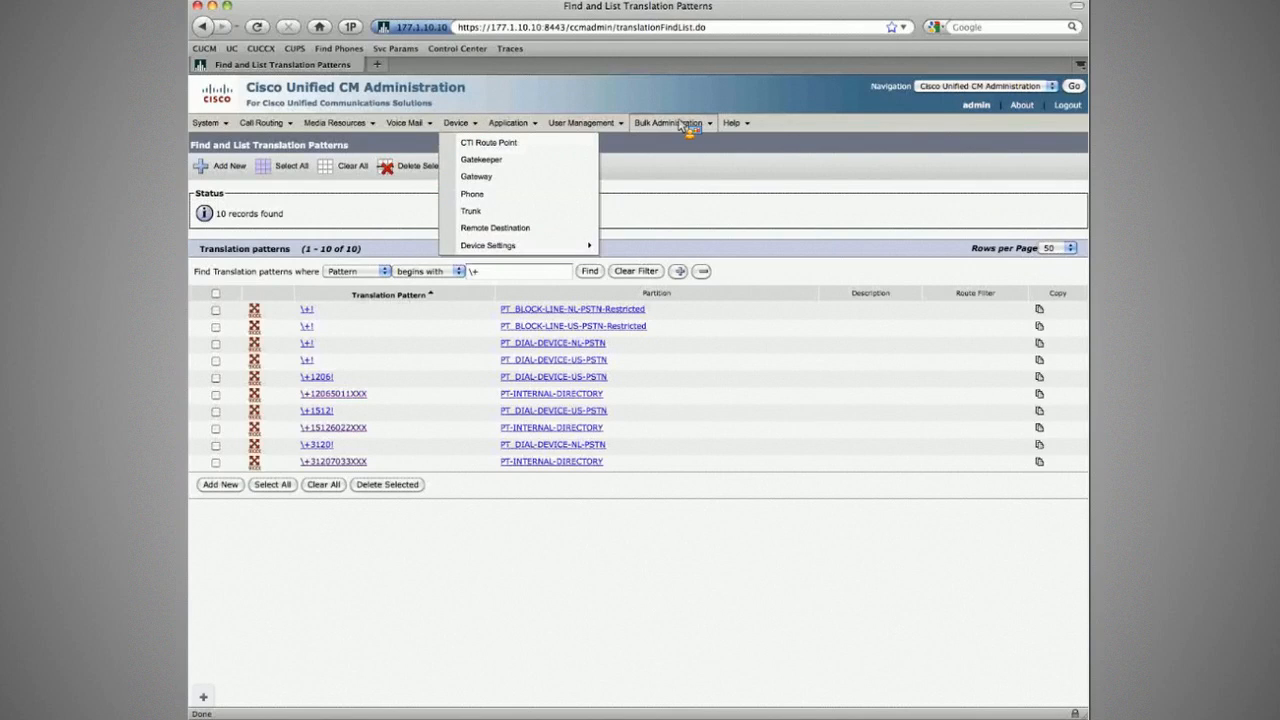
Step: In Bulk Update Lines, find directory numbers beginning with 2
mouse_move(682, 123)
mouse_move(700, 160)
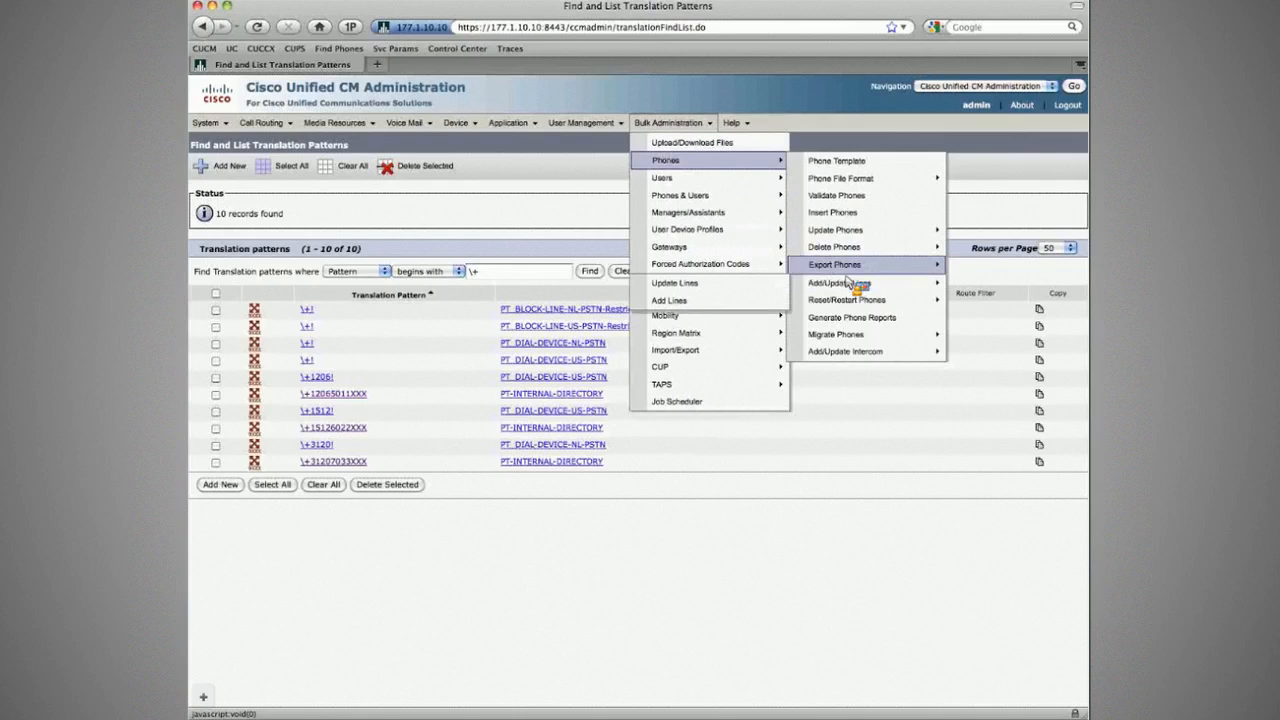
click(746, 288)
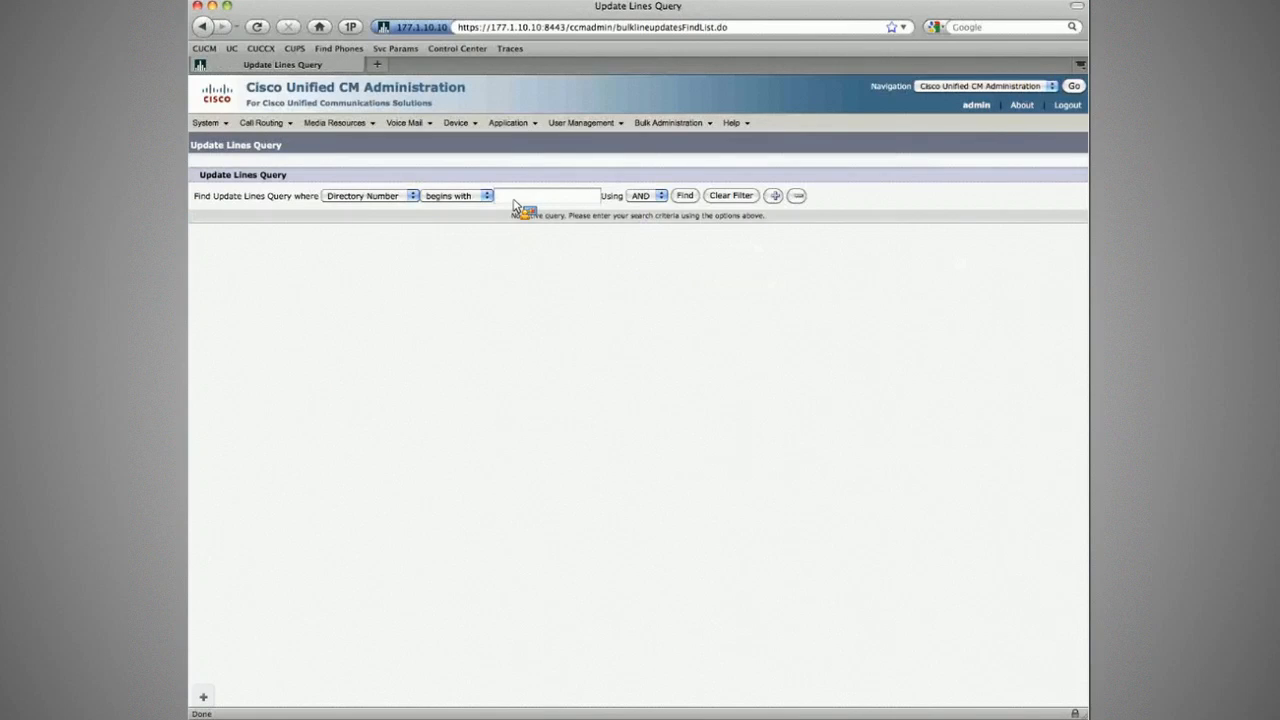
text(2)
key(Return)
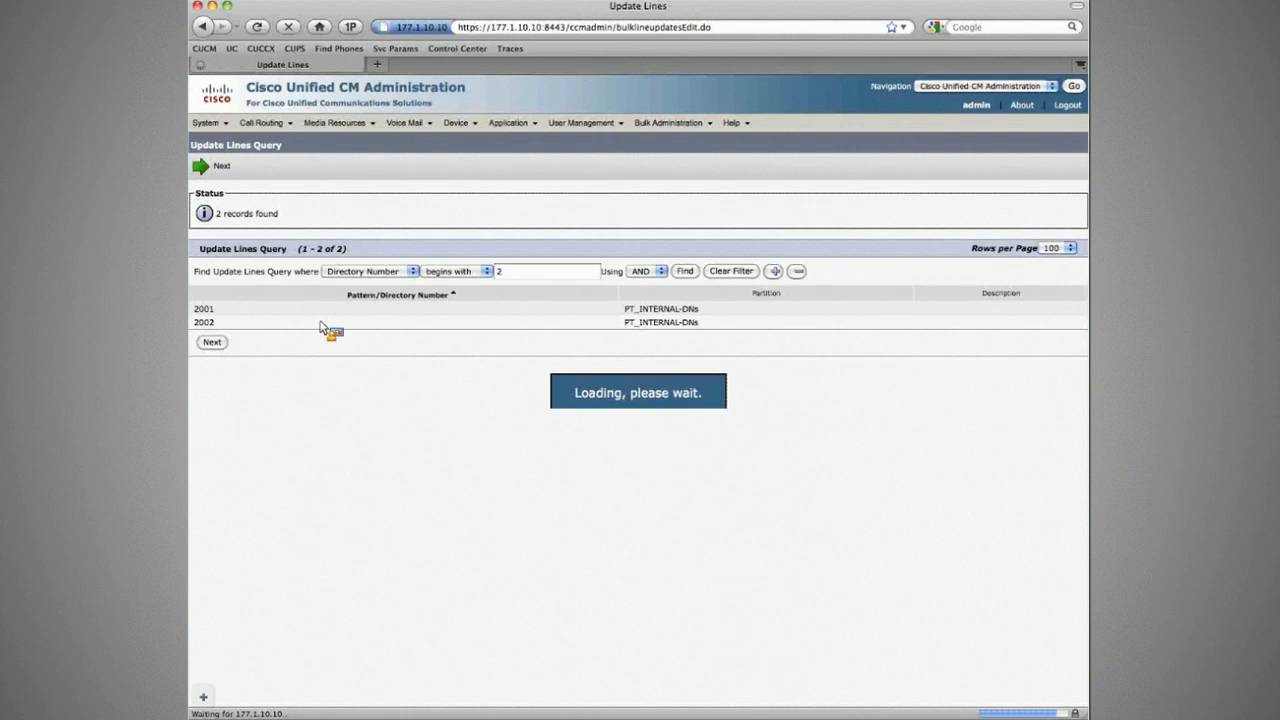
Step: Set Forward Unregistered CSS to CSS_CFUR and submit the job 'Update Line CFUR CSS'
scroll(305, 411, down, 8)
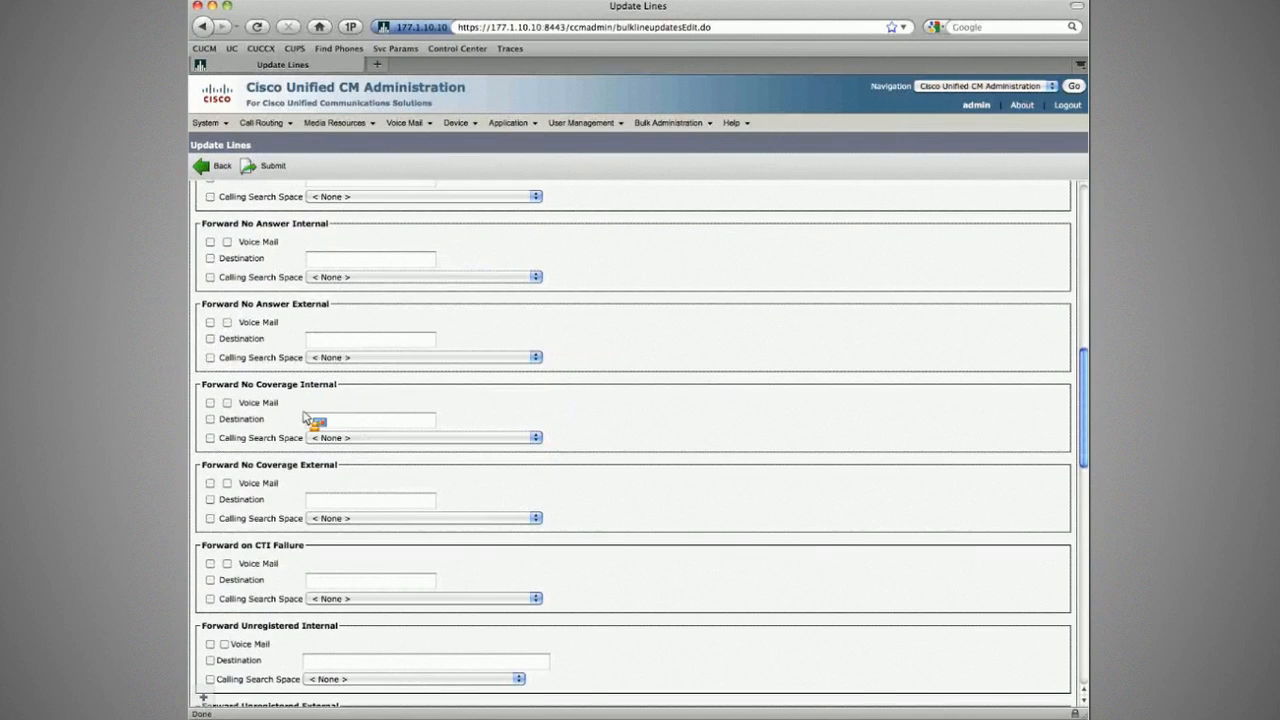
scroll(305, 418, down, 5)
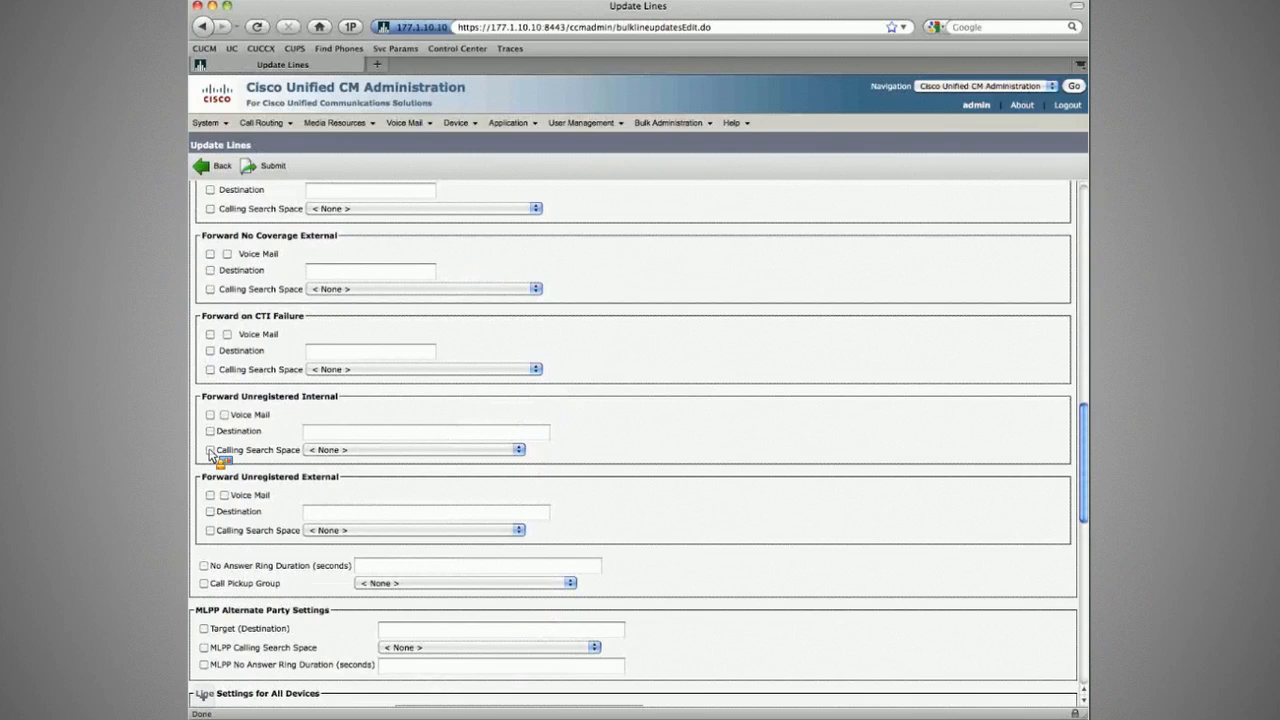
click(210, 451)
click(367, 452)
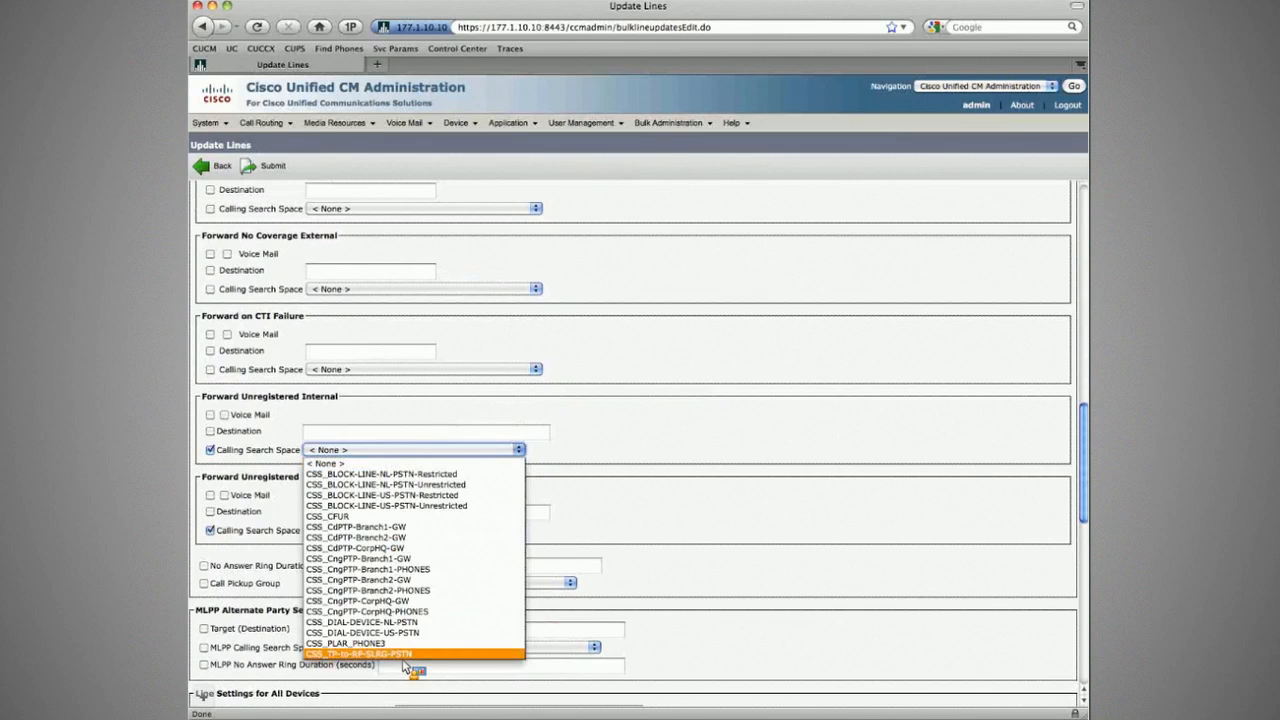
click(380, 518)
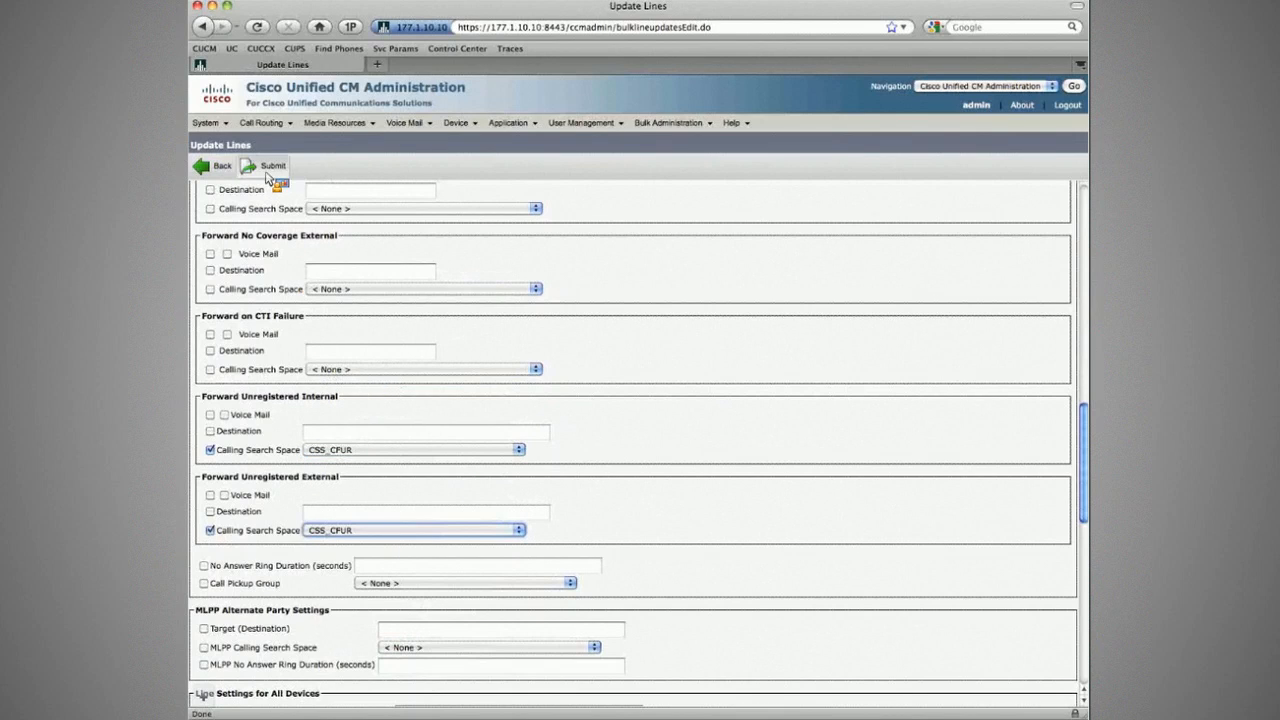
scroll(386, 406, down, 10)
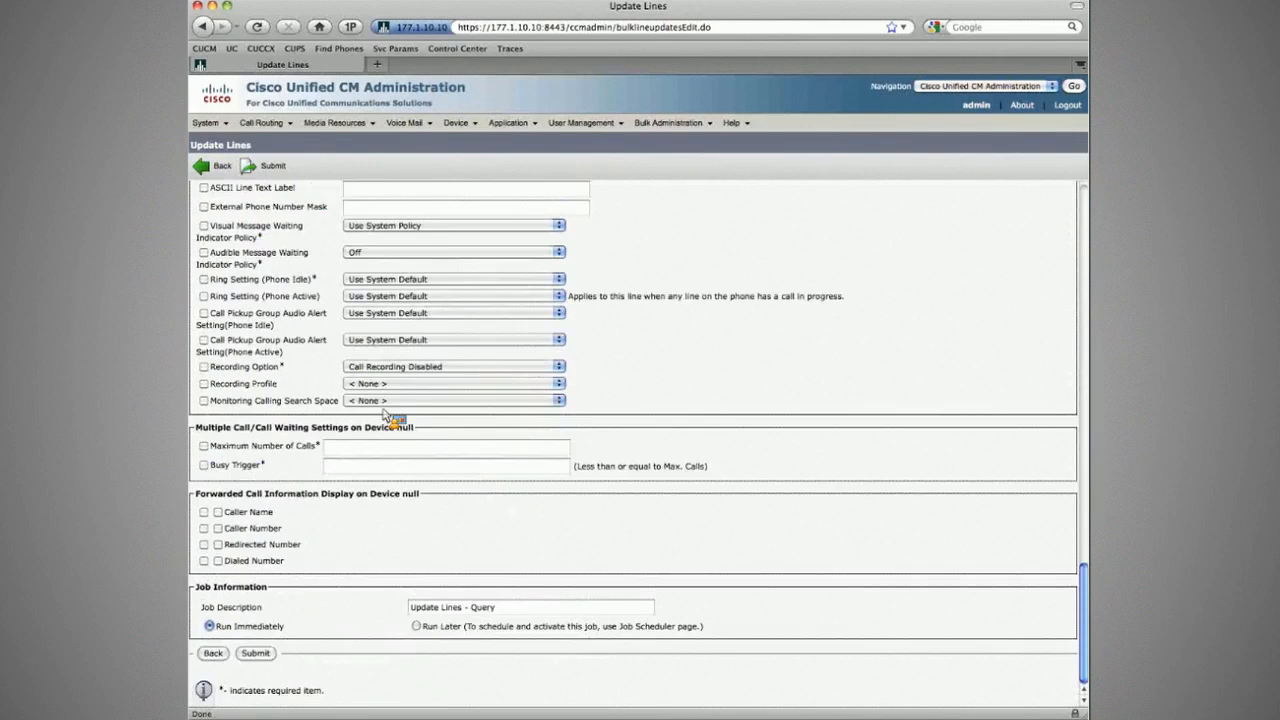
triple_click(517, 609)
text(Up)
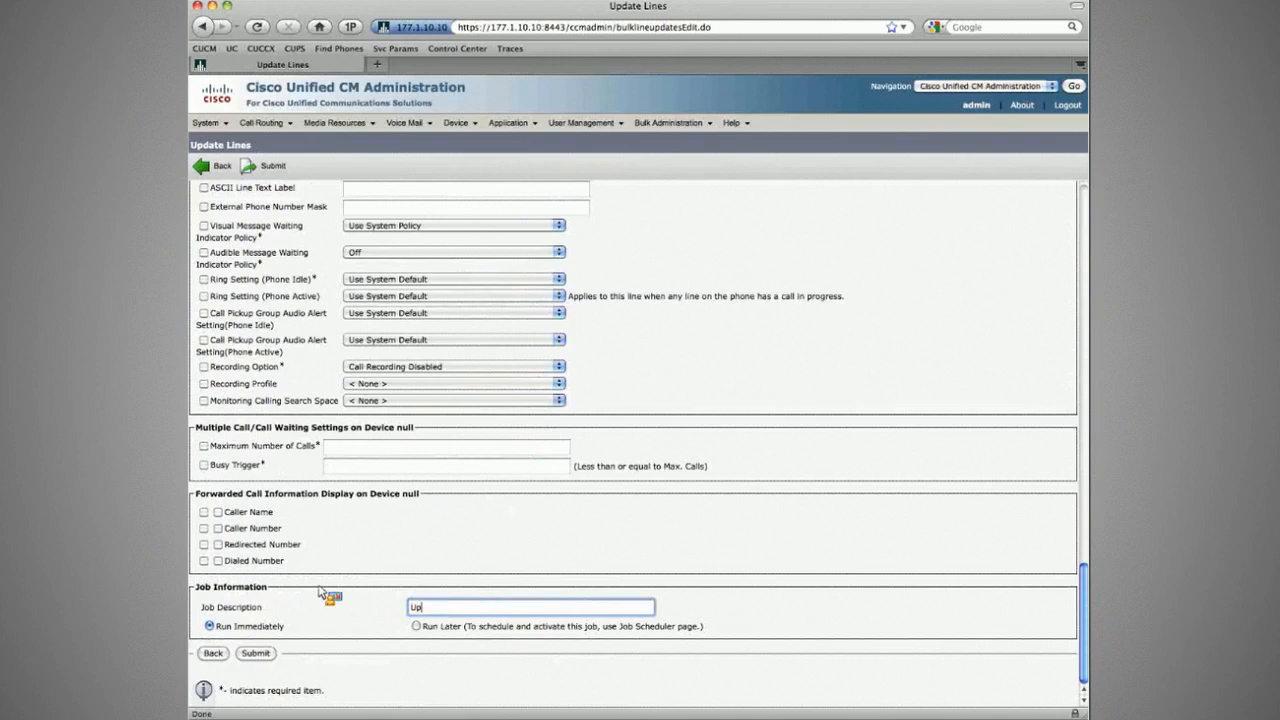
text(date Line )
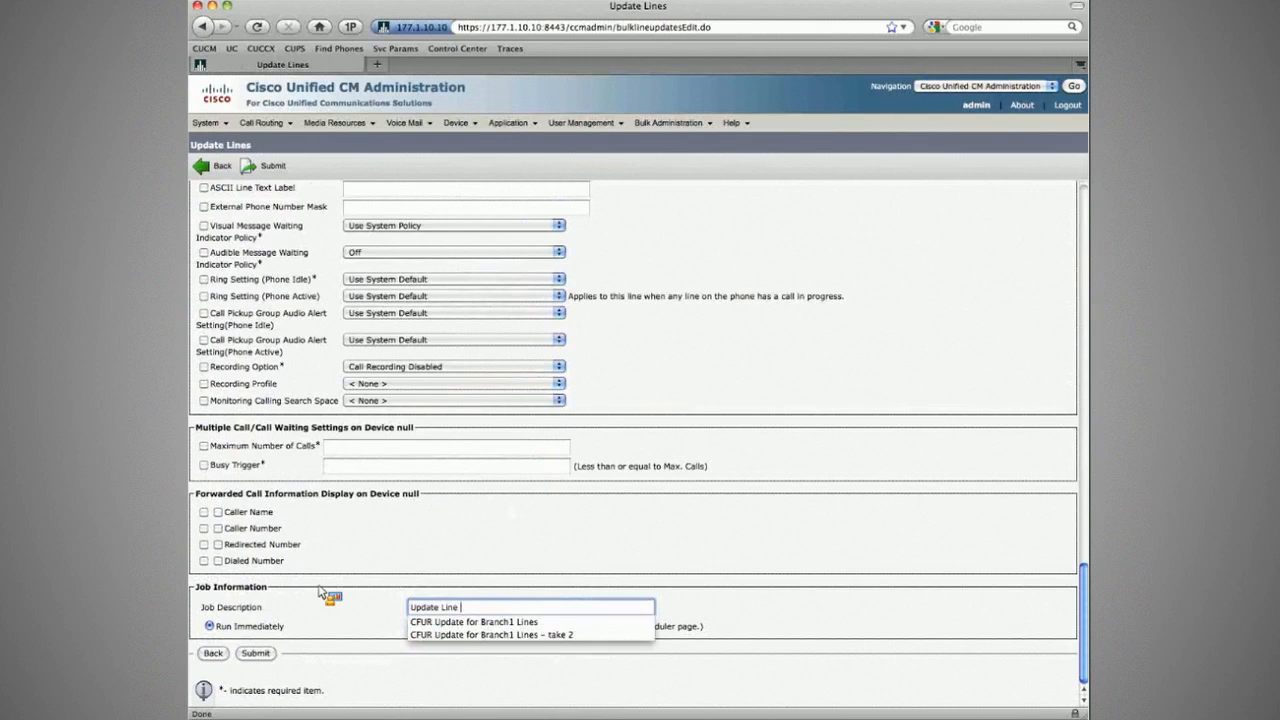
text(CFUR CS)
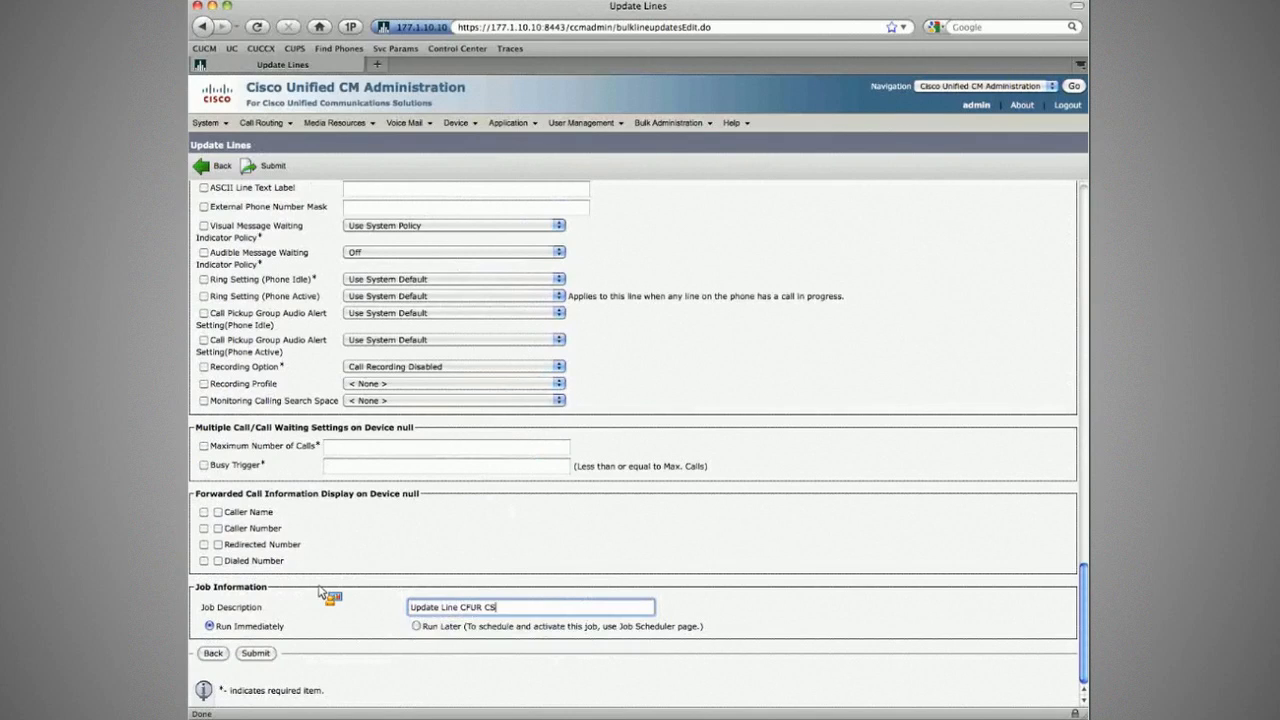
text(S)
key(Return)
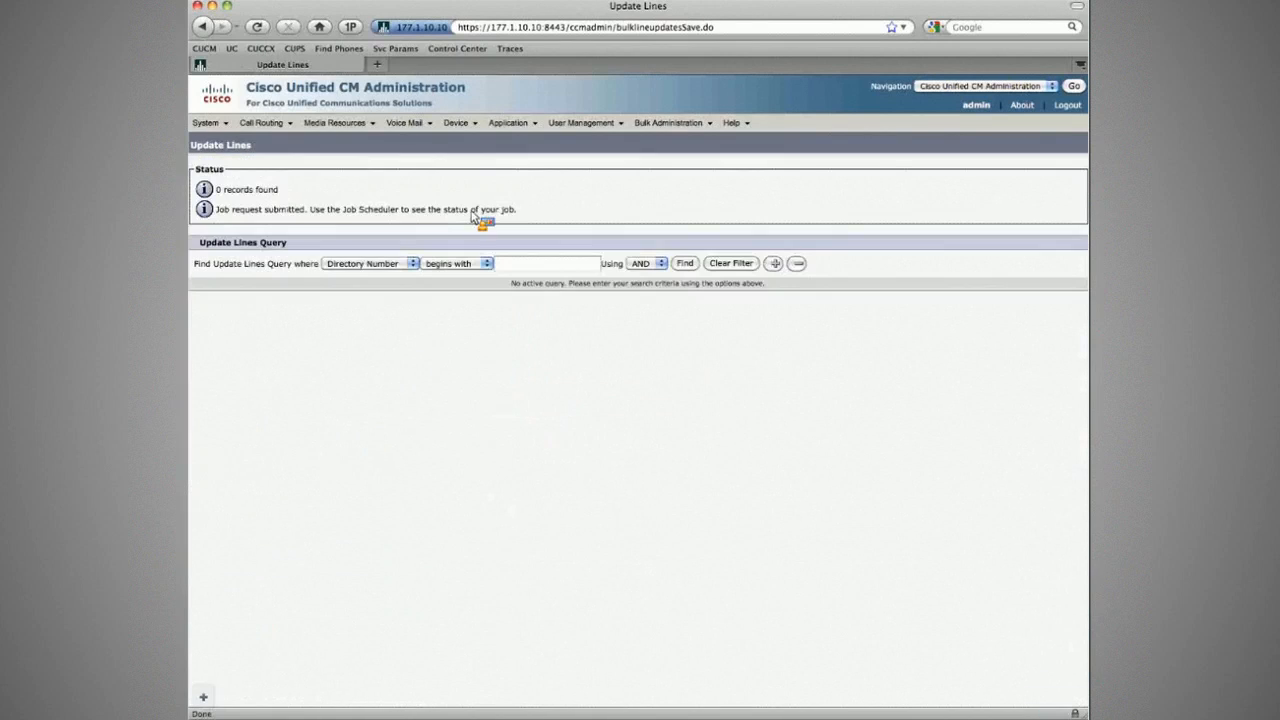
Step: Open Branch1 Phone1's configuration from the phone list
click(455, 122)
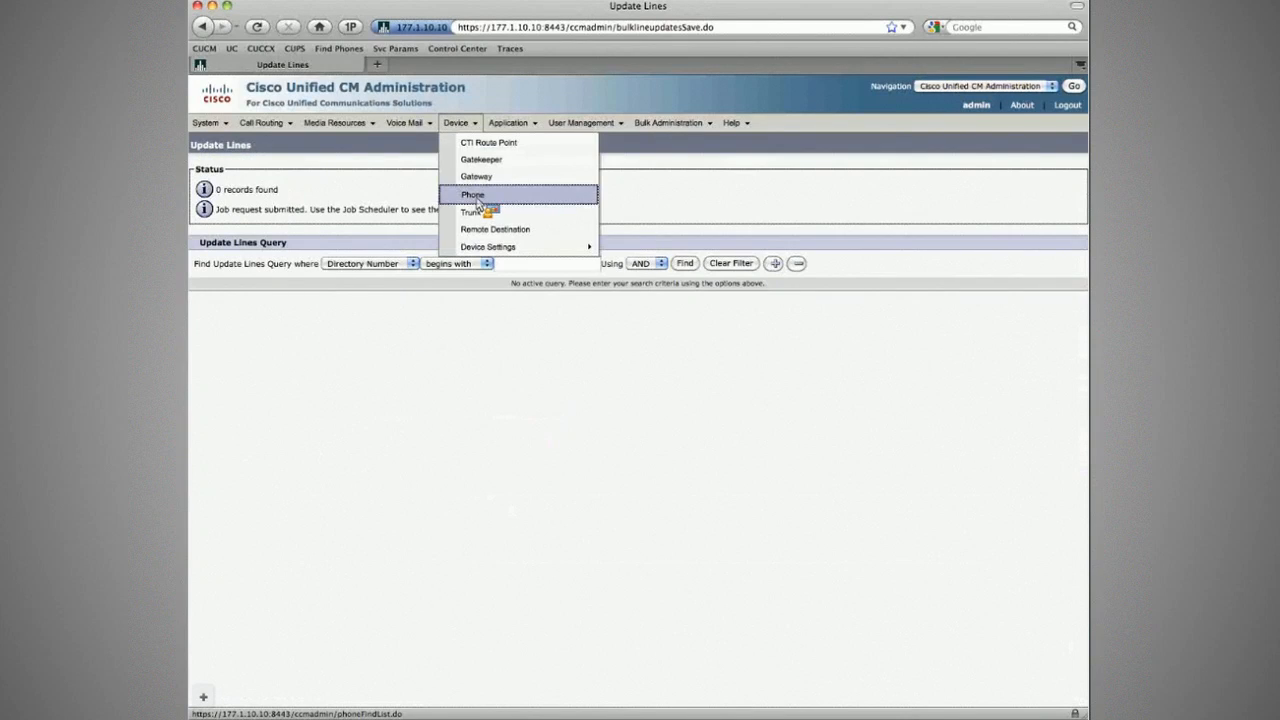
click(476, 195)
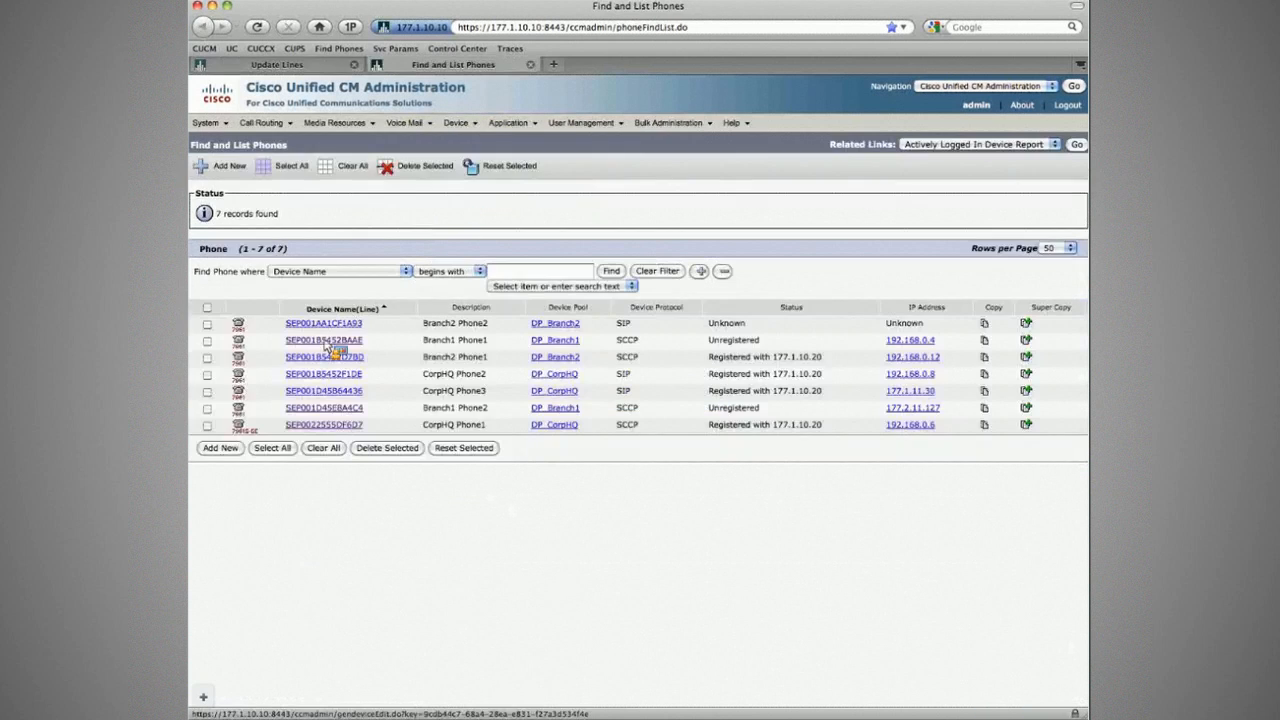
click(325, 356)
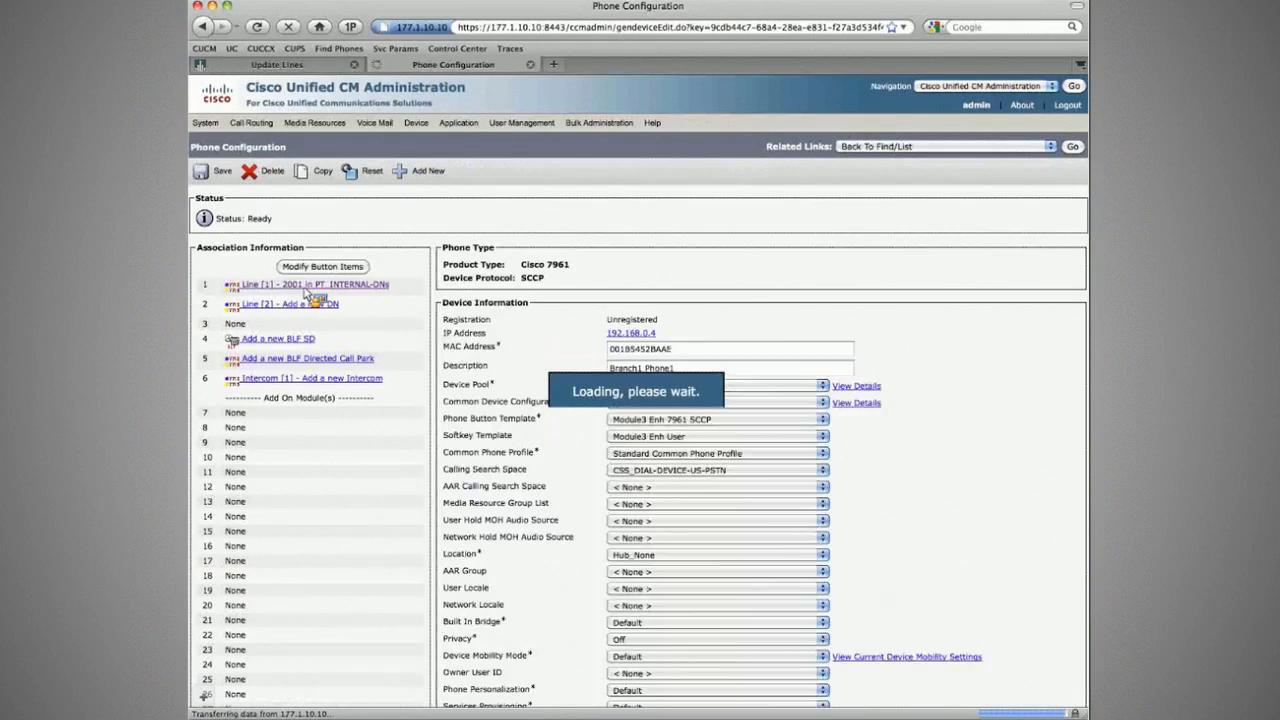
Step: Verify that line 2001's Forward Unregistered settings use CSS_CFUR, then close the page
click(312, 288)
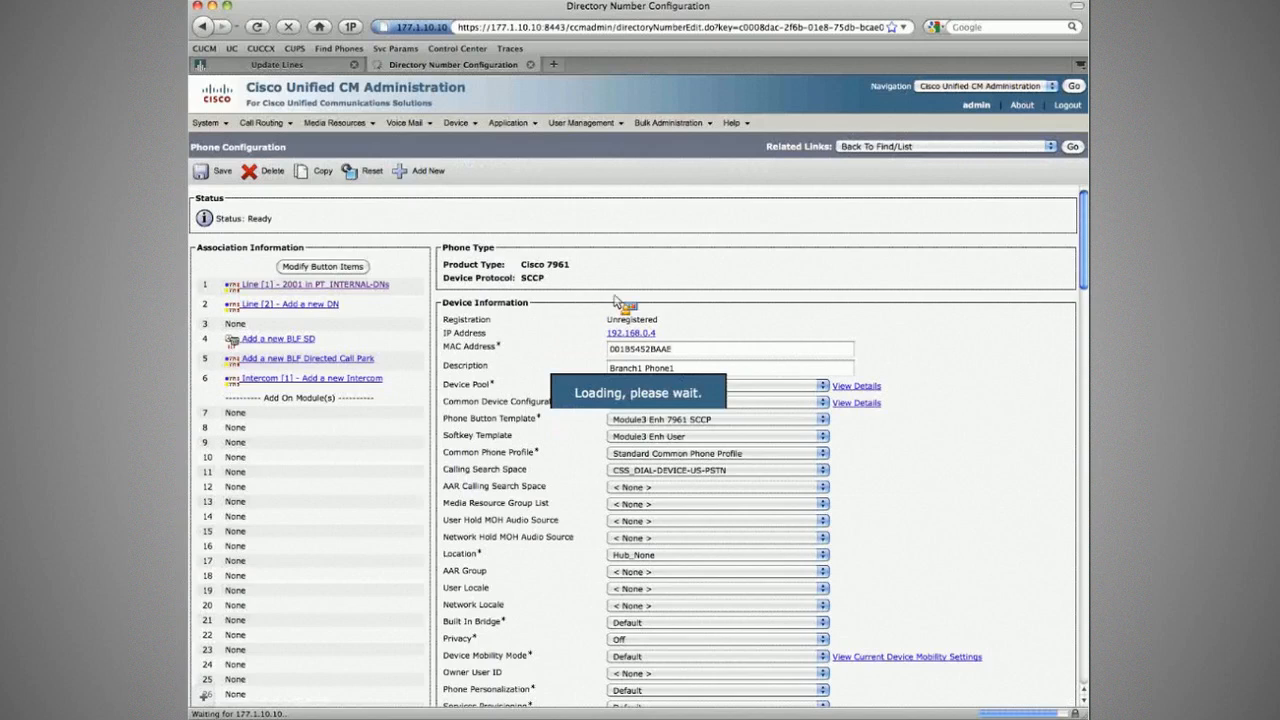
scroll(816, 284, down, 15)
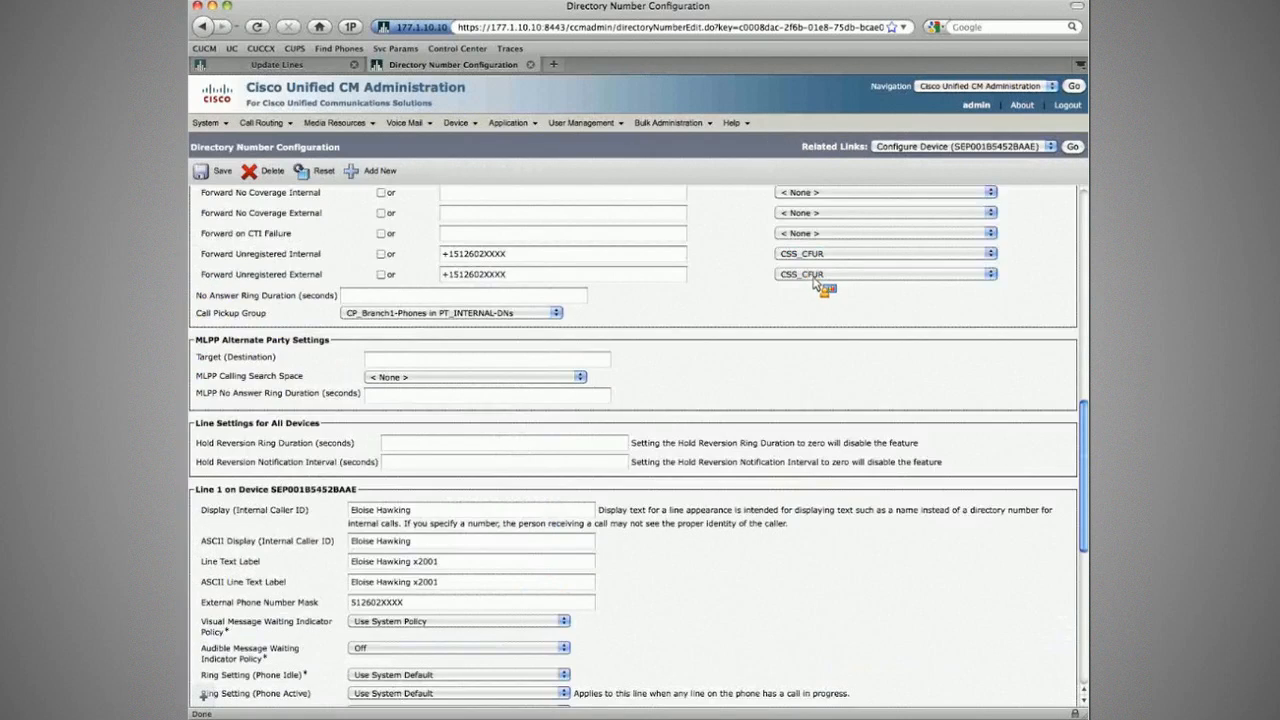
key(super+w)
mouse_move(281, 129)
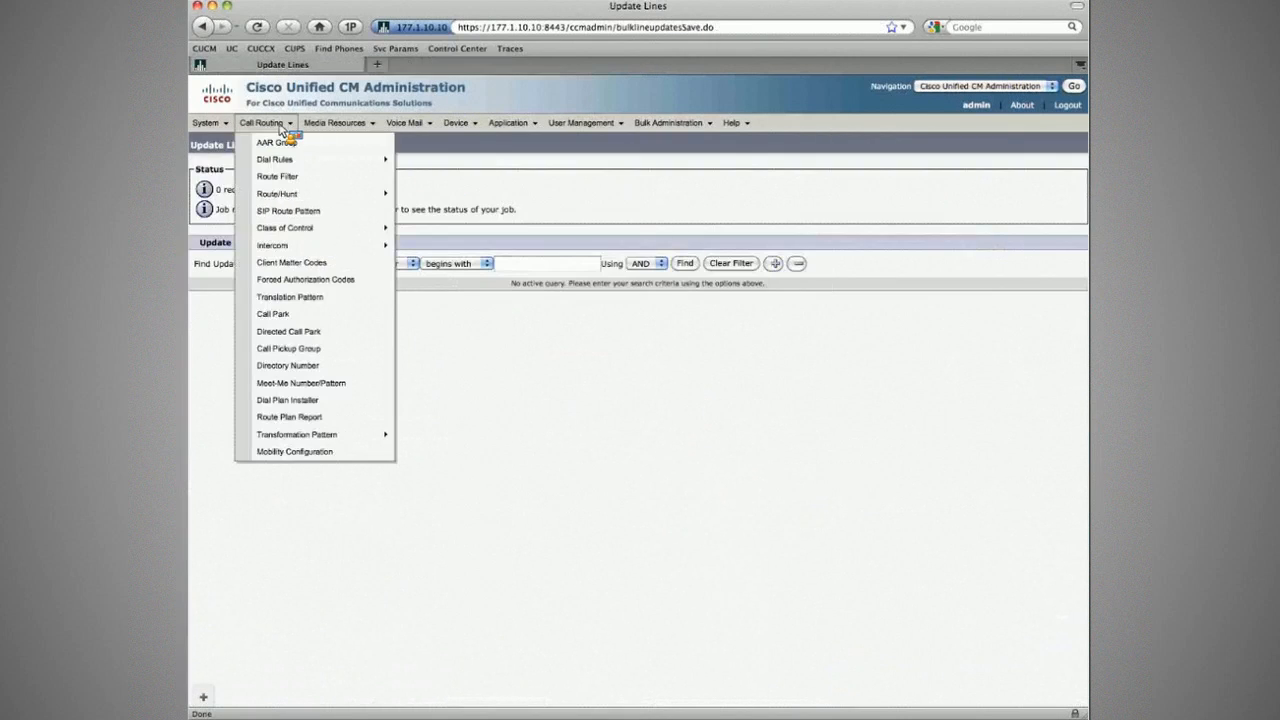
Step: Add PT-INTERNAL-DIRECTORY to CSS_DIAL-DEVICE-US-PSTN and confirm the saved partitions
mouse_move(278, 247)
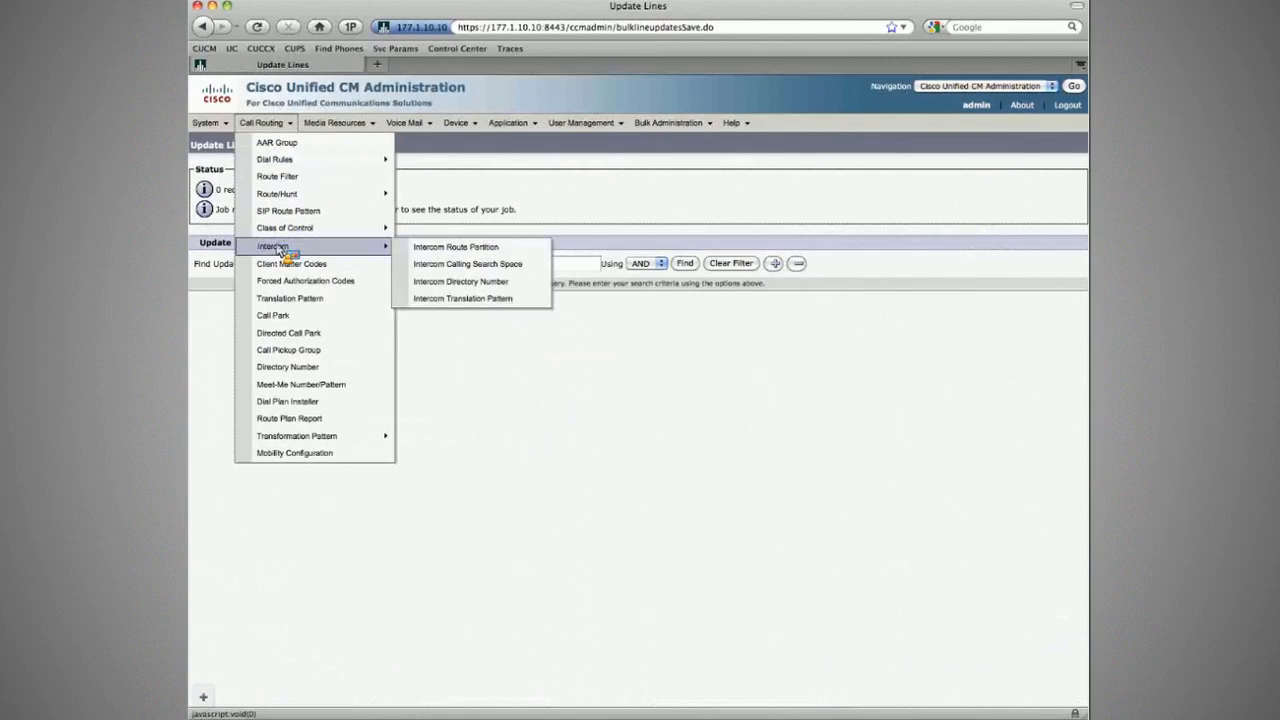
mouse_move(330, 229)
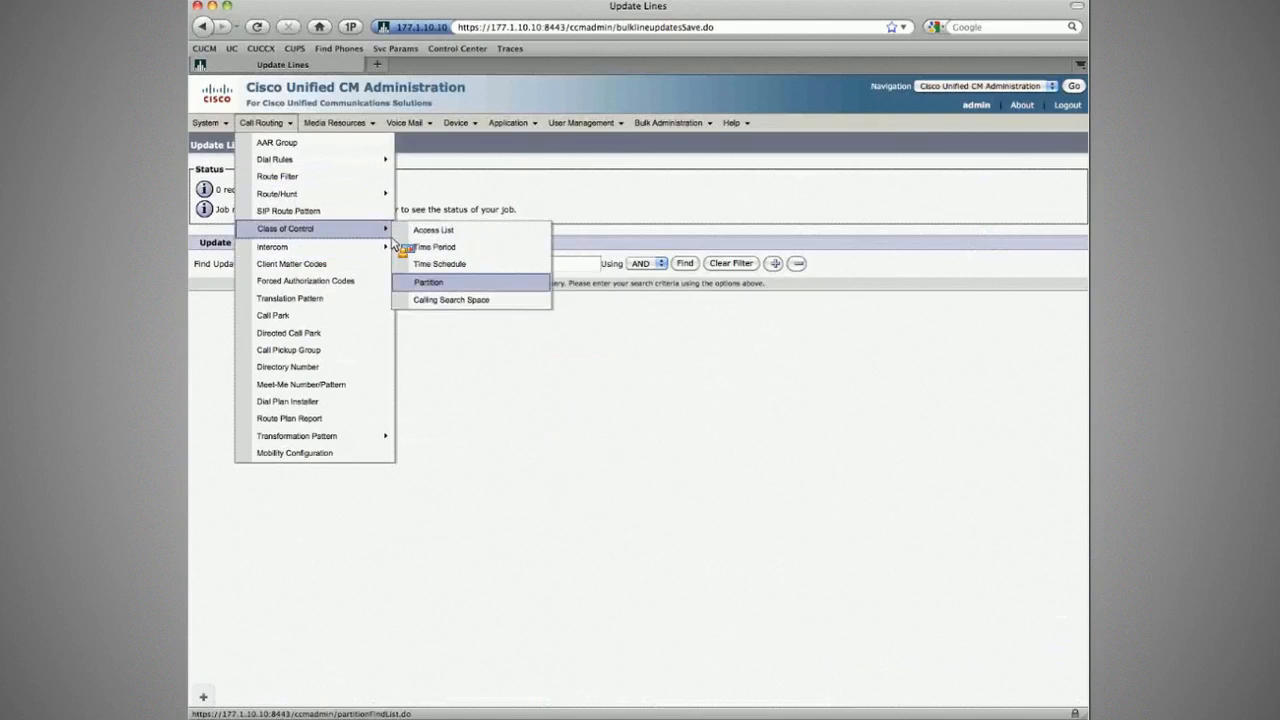
click(420, 299)
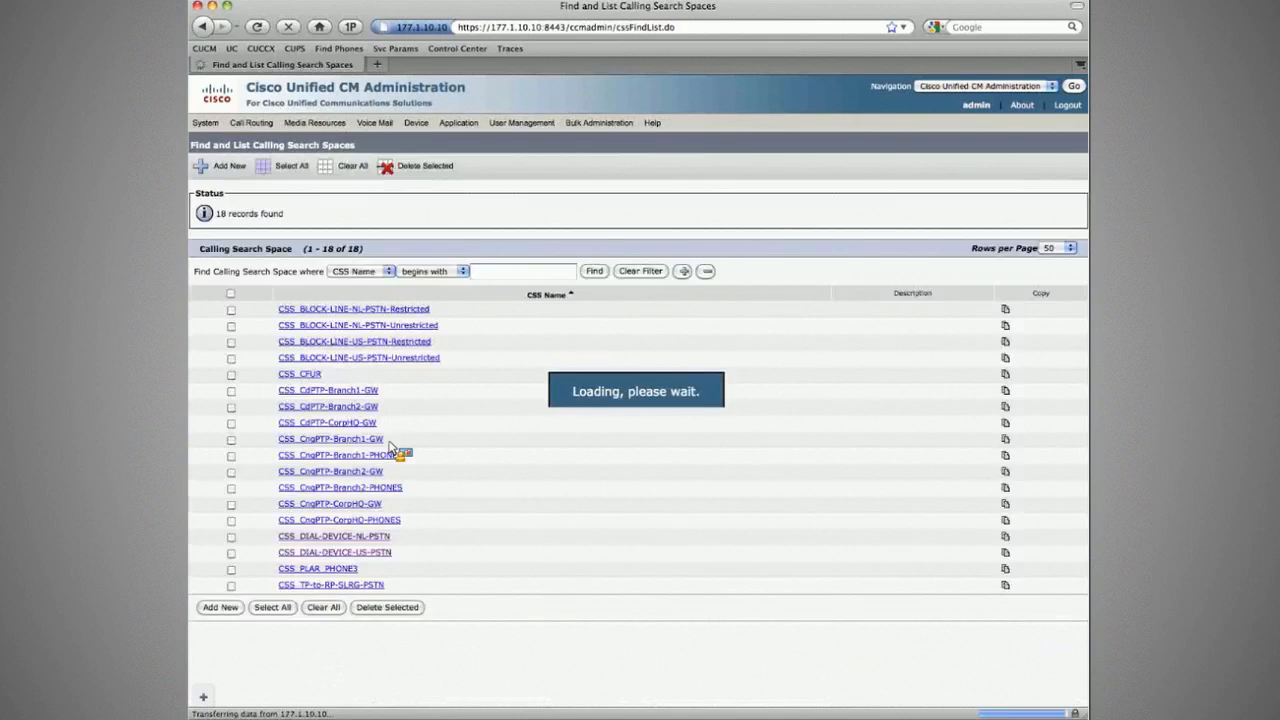
click(358, 549)
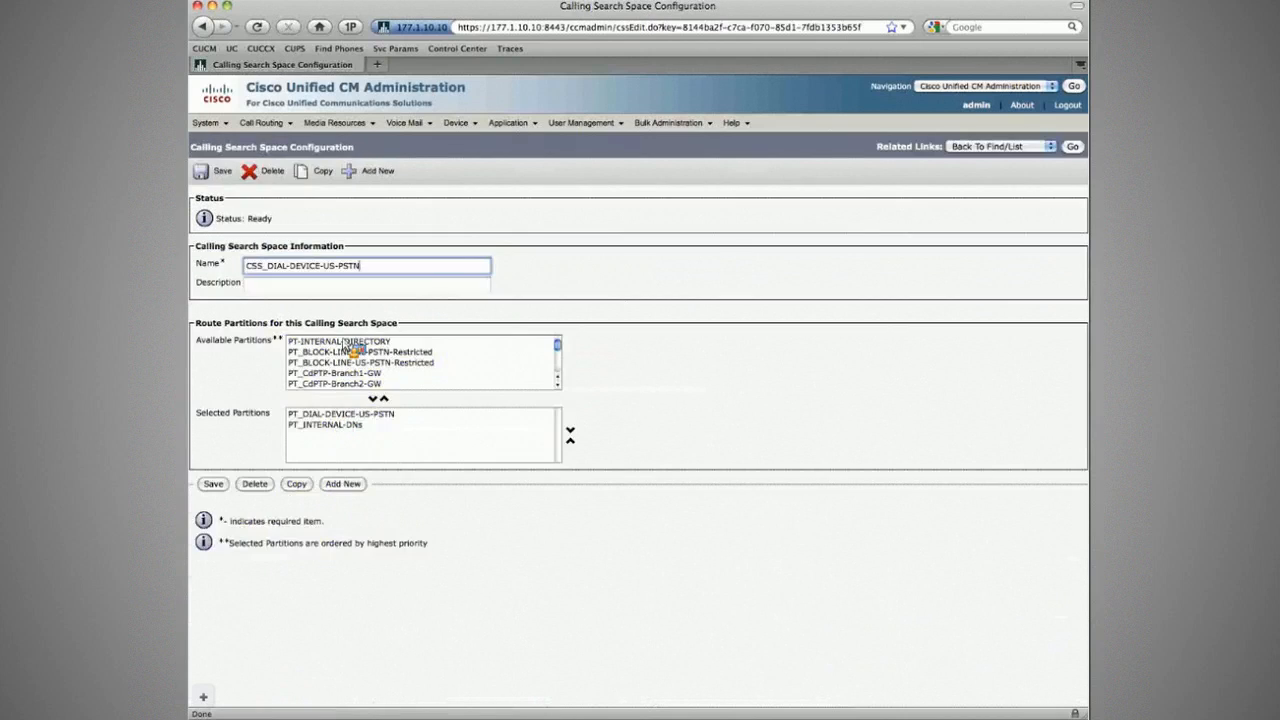
drag(350, 345, 334, 425)
click(213, 484)
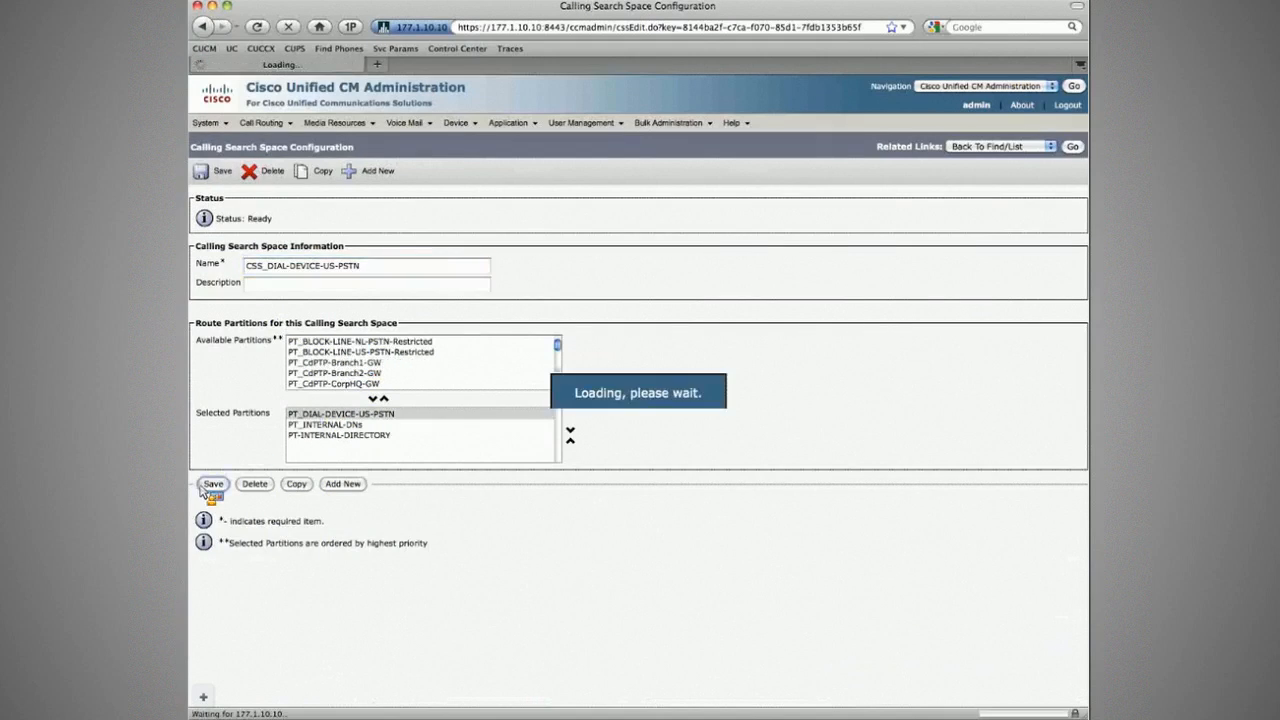
click(1073, 147)
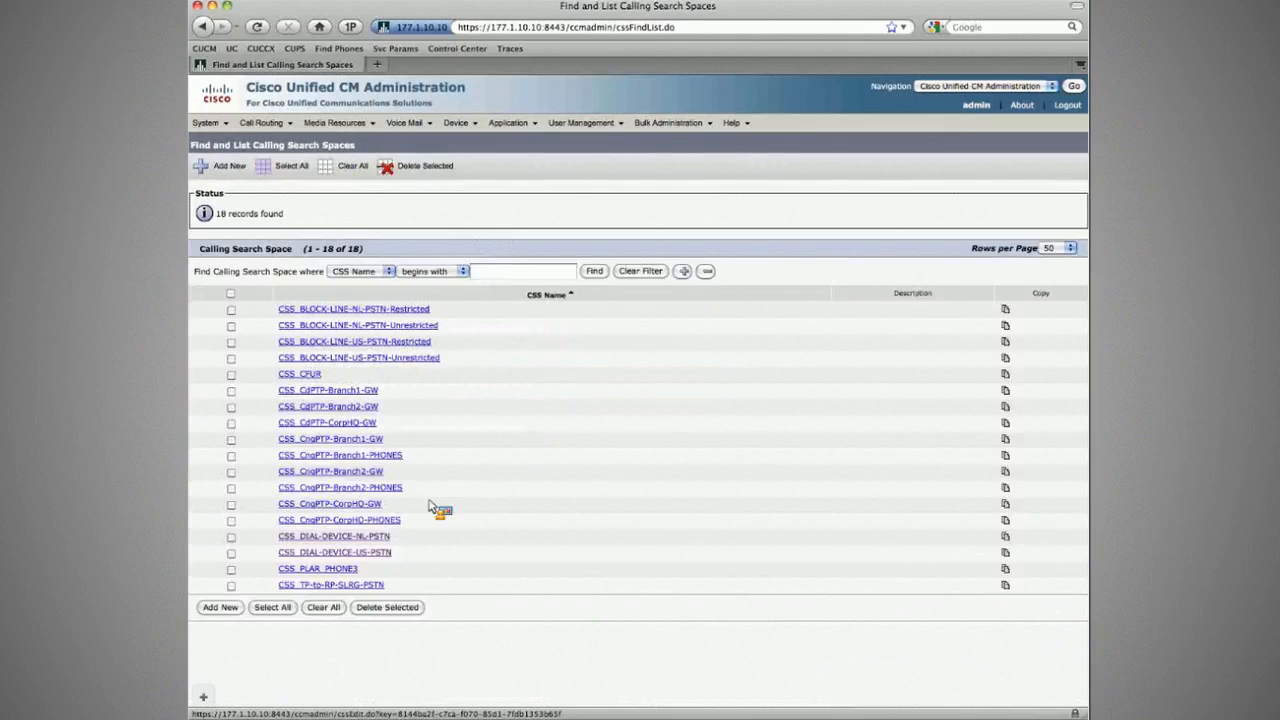
click(327, 566)
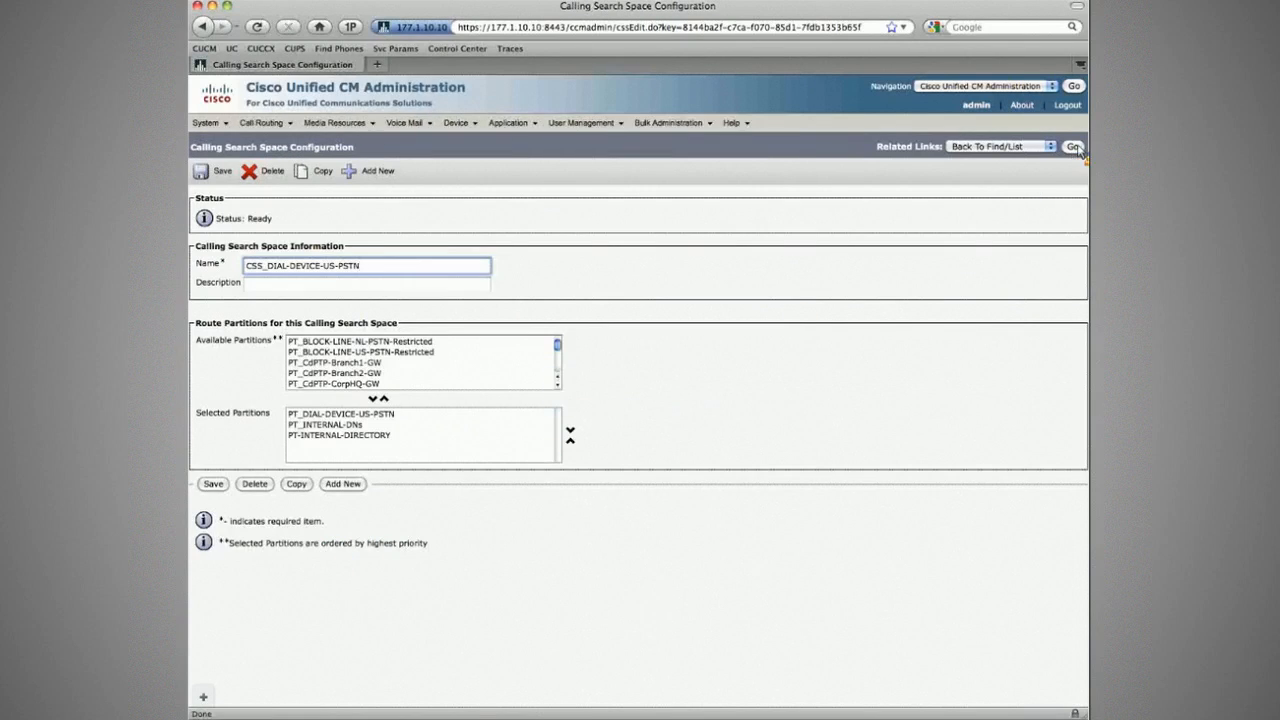
click(1075, 148)
Step: Add PT-INTERNAL-DIRECTORY to CSS_DIAL-DEVICE-NL-PSTN and return to the calling search space list
click(315, 539)
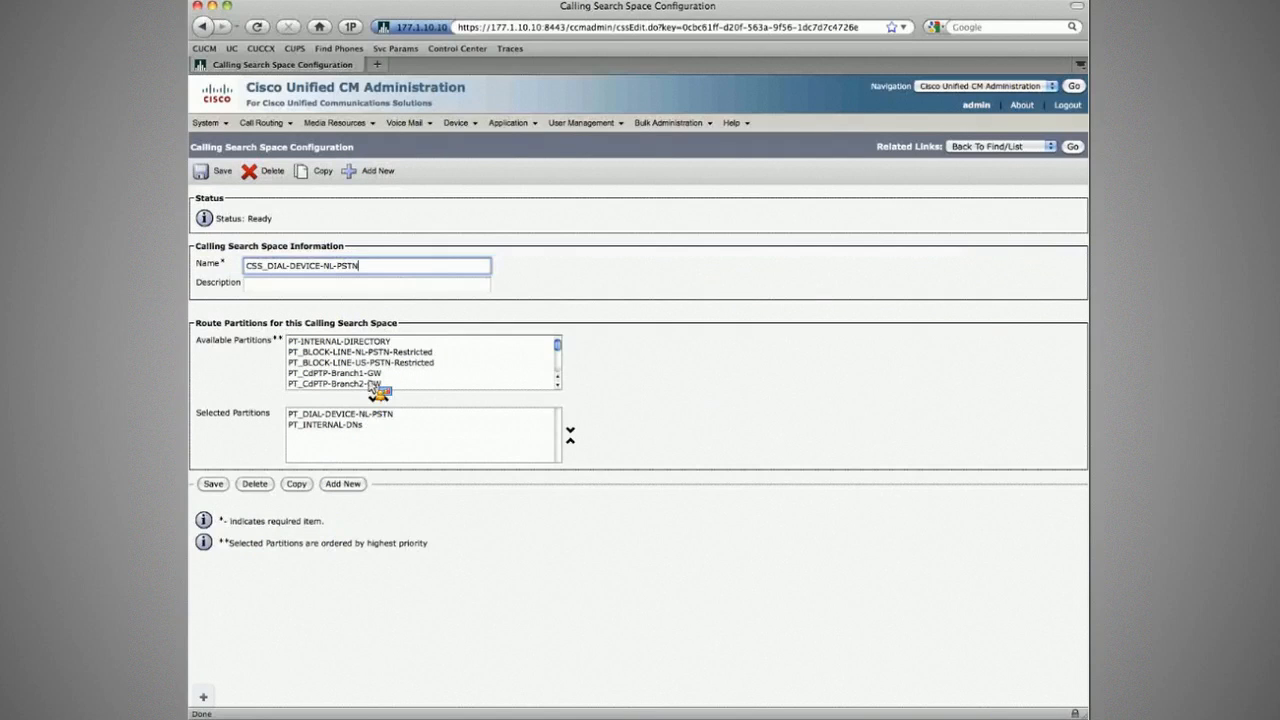
click(373, 397)
click(213, 484)
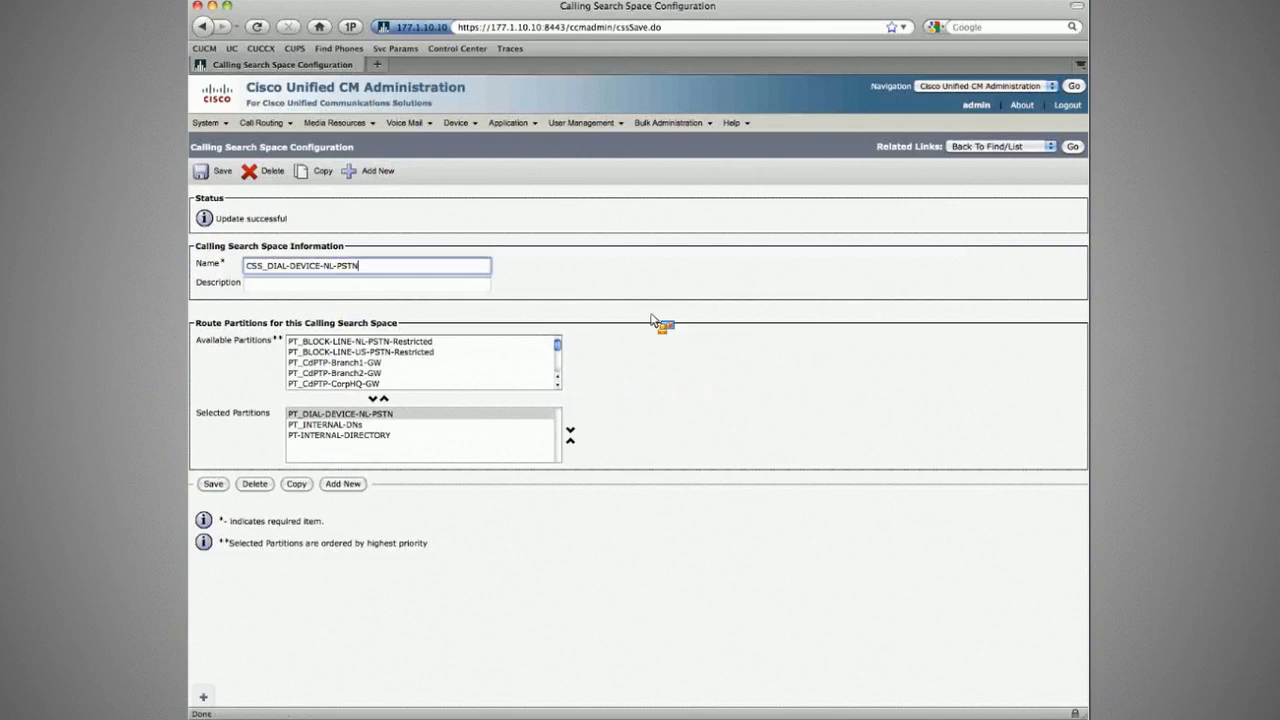
click(1073, 147)
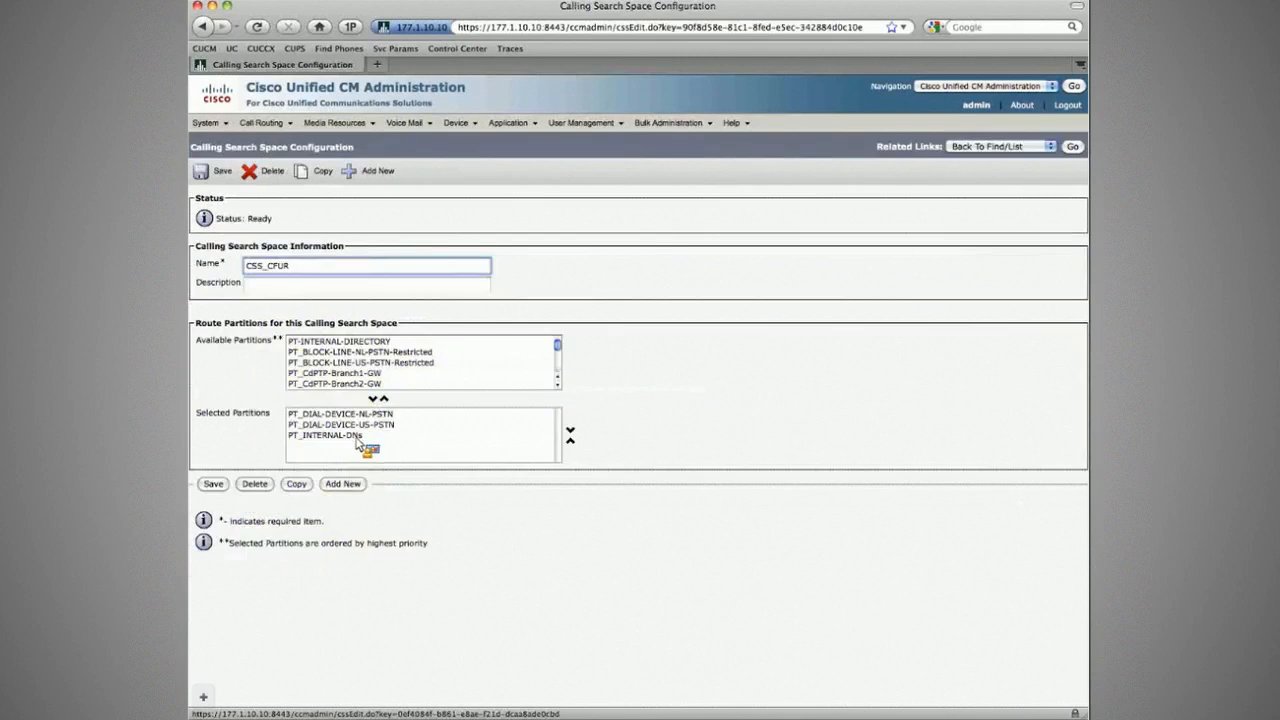
click(1075, 150)
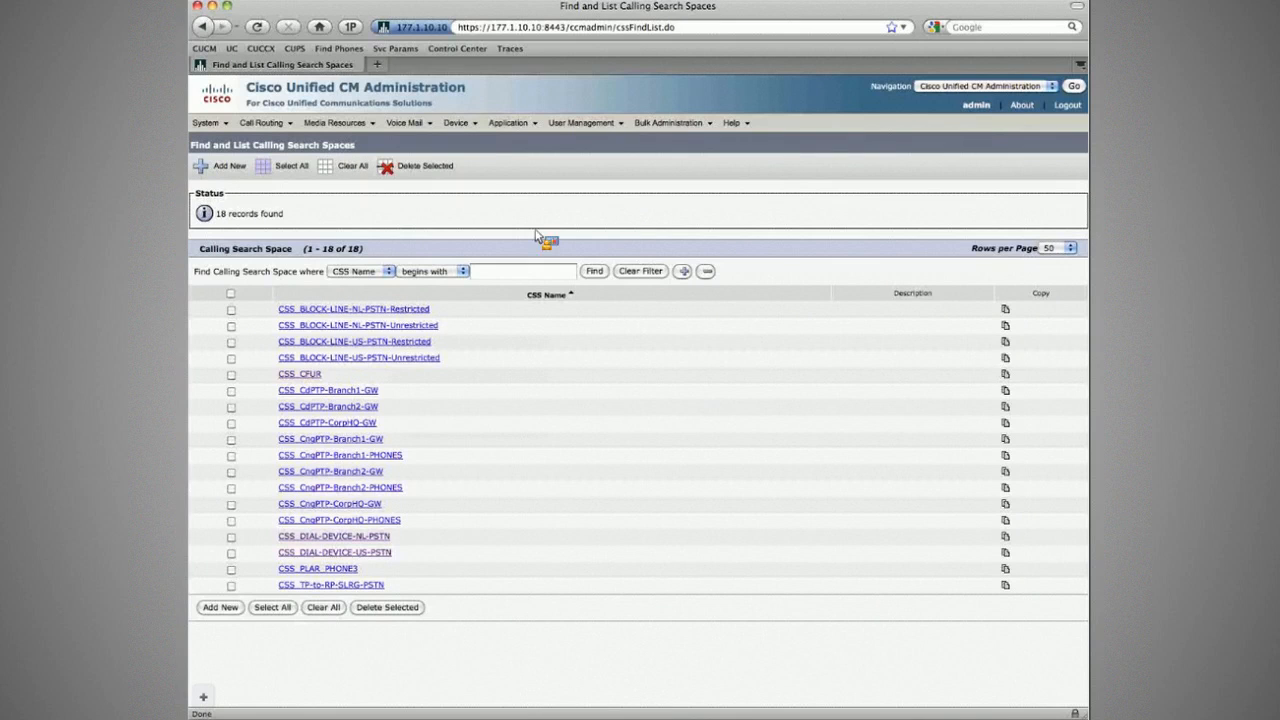
key(super+Tab)
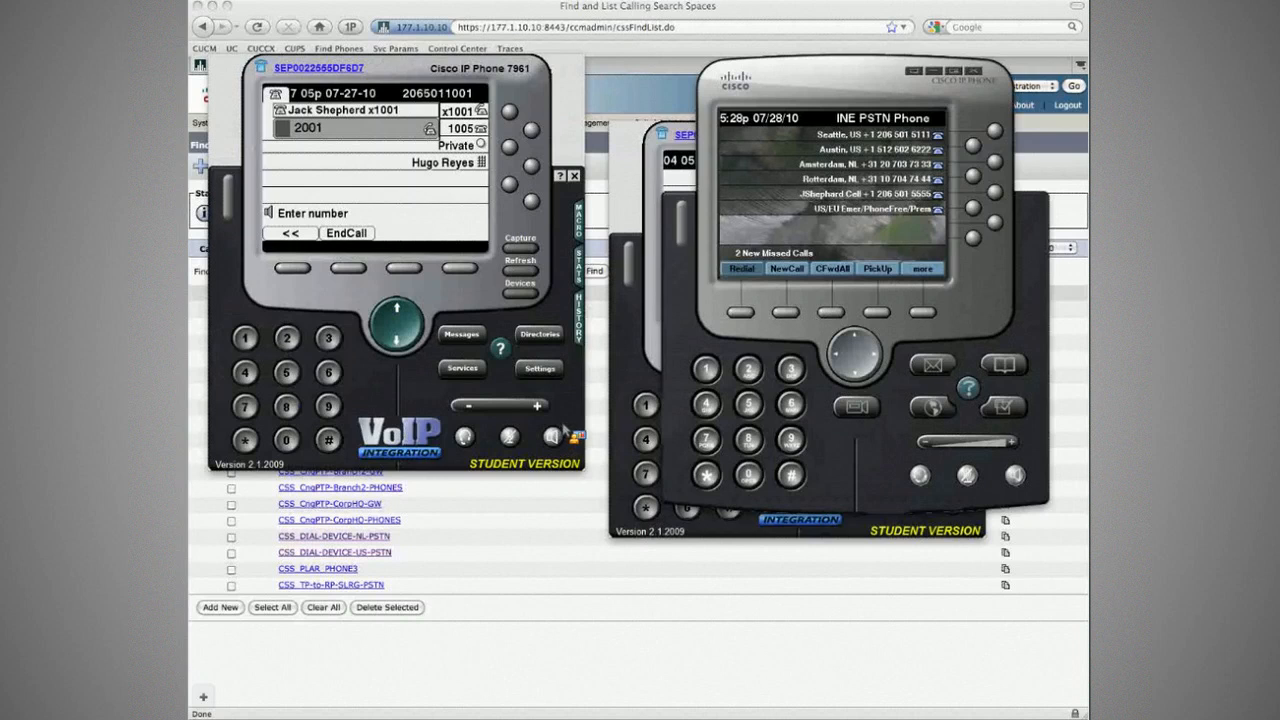
key(super+Tab)
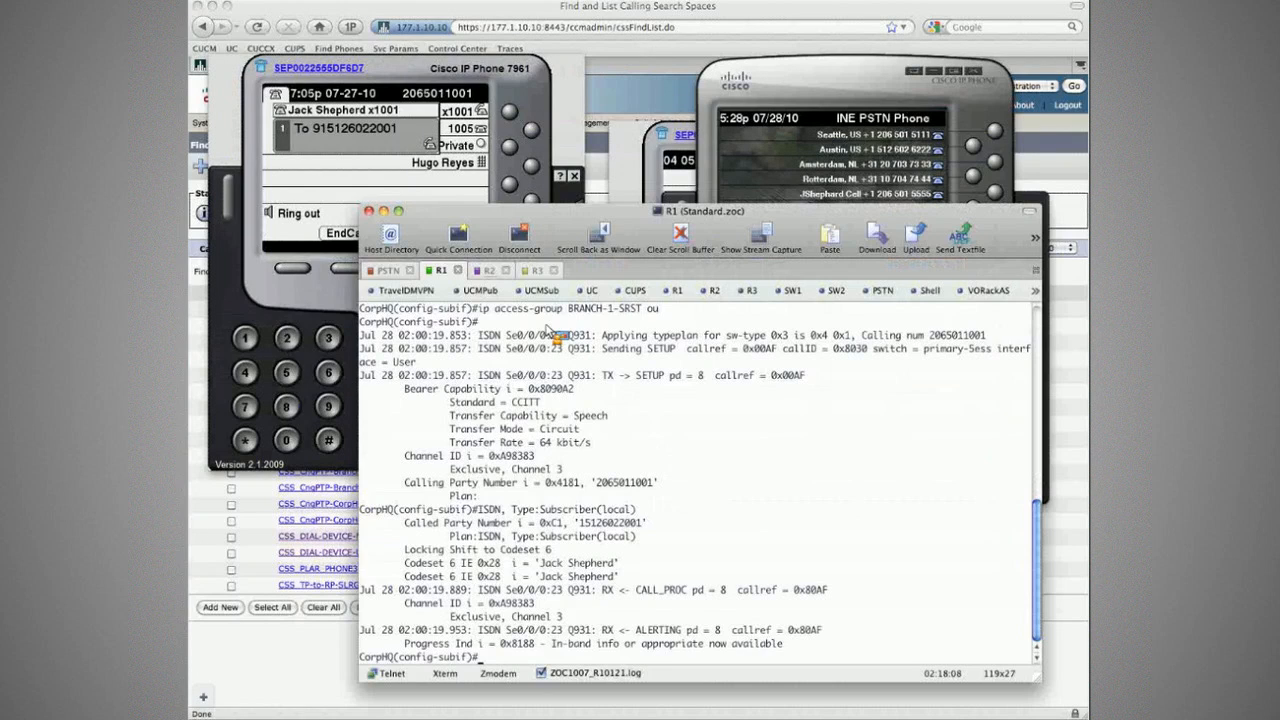
drag(515, 456, 627, 538)
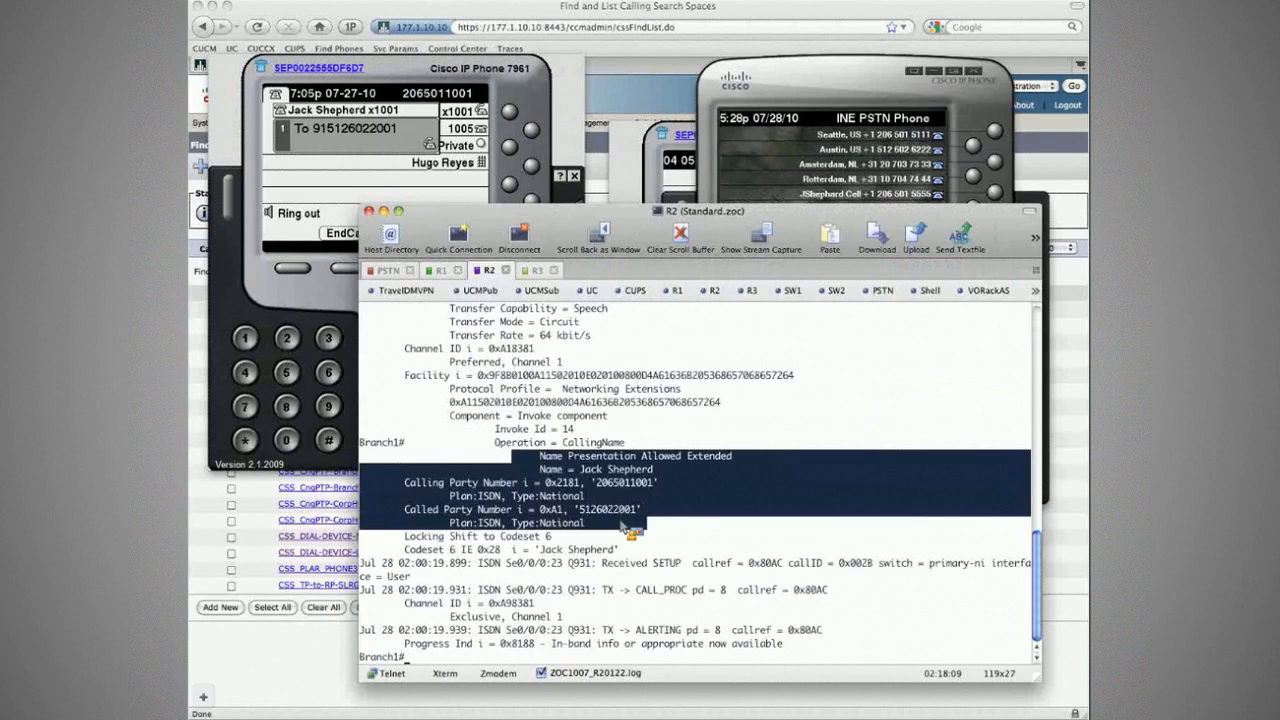
drag(622, 530, 650, 535)
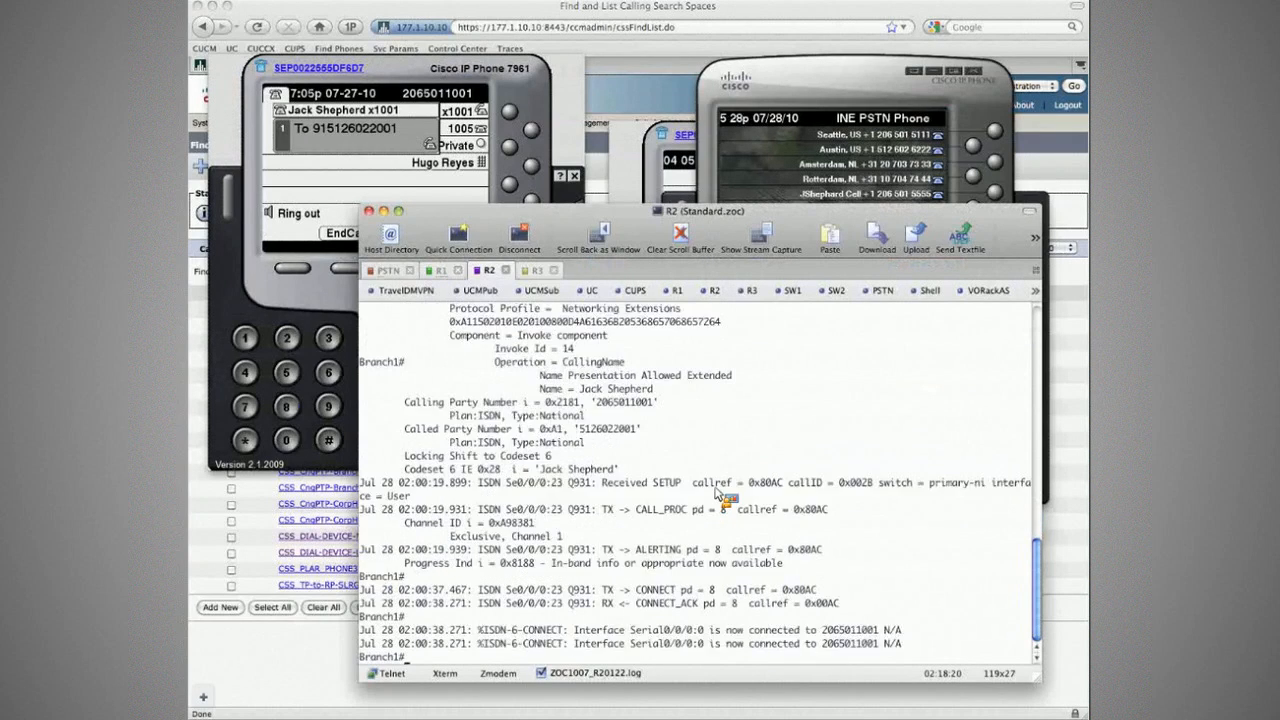
Step: Run 'sh voice call st' on Branch1 to confirm one active call
key(Return)
key(Return)
key(Return)
text(sh voice call st)
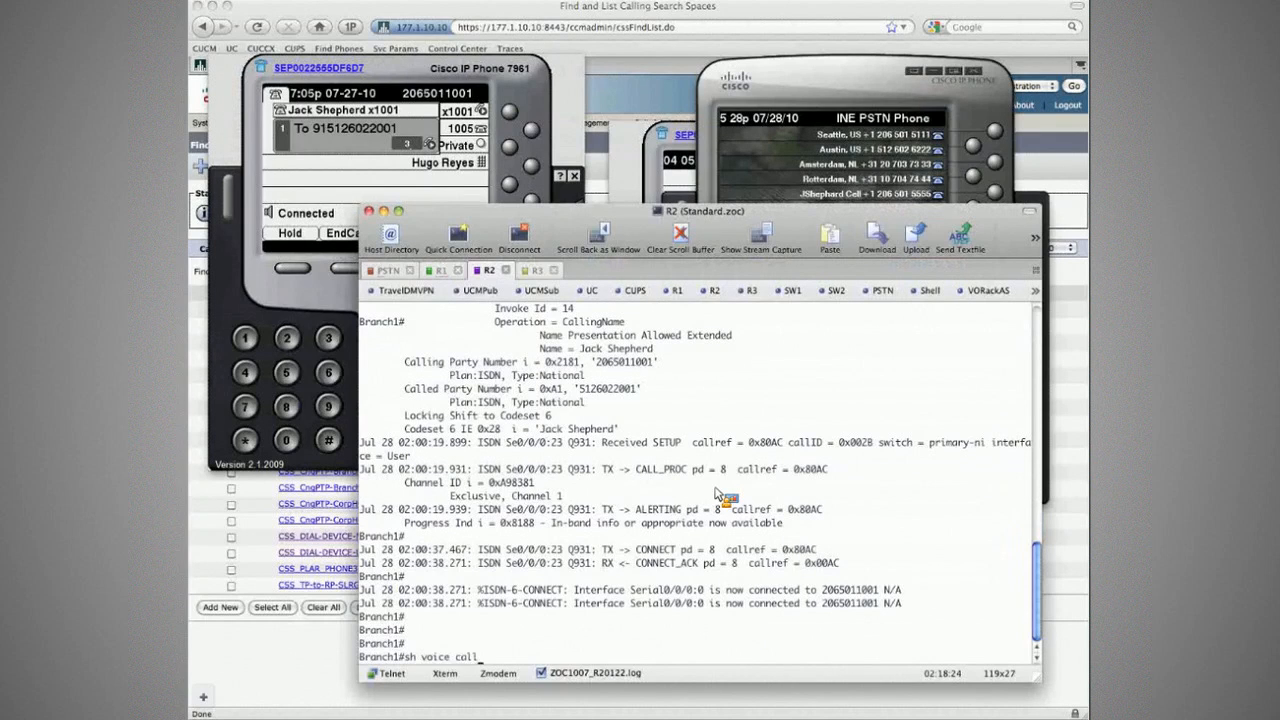
key(Return)
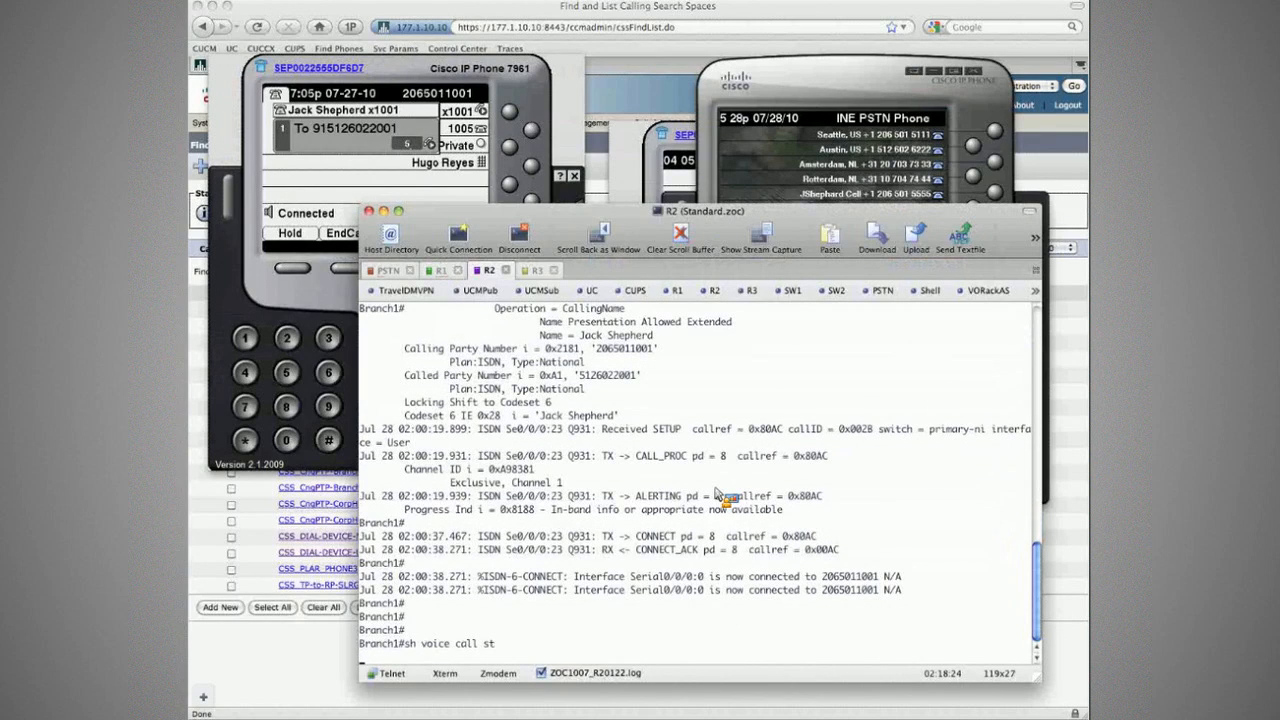
drag(778, 608, 795, 611)
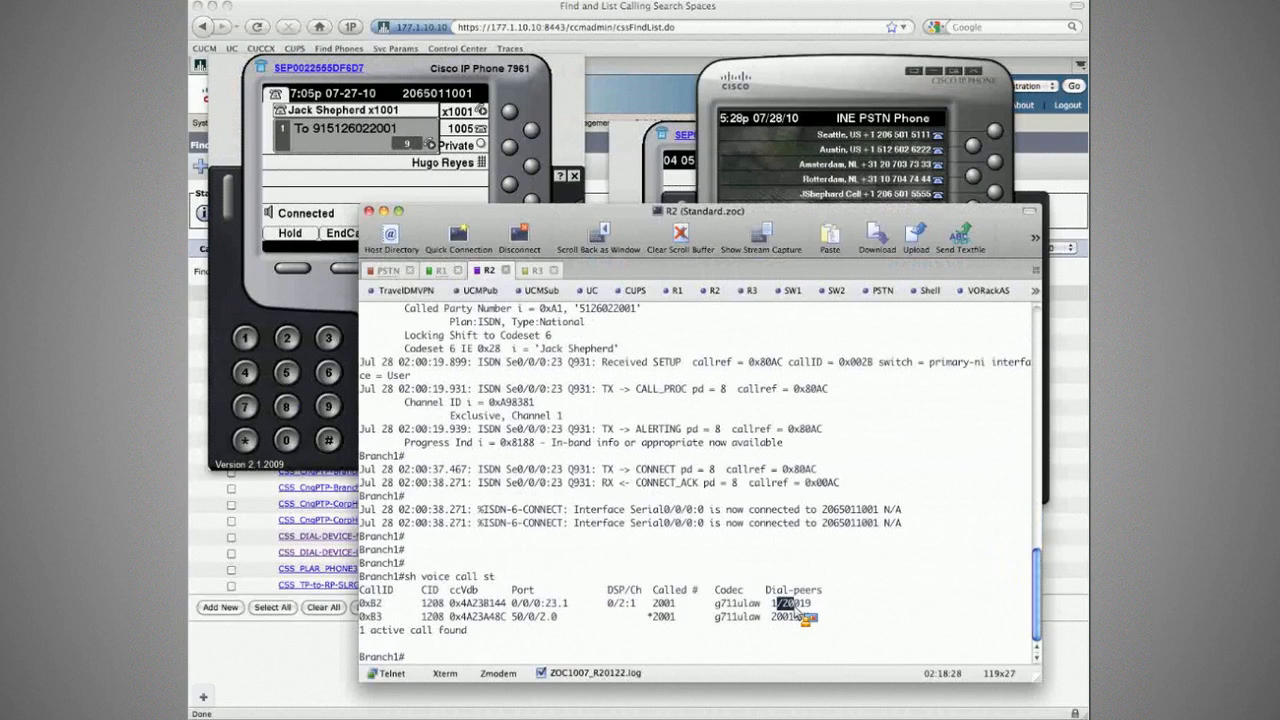
Step: Run 'sh dial-peer voice sum' to confirm dial-peer 20019, then end the test call
text(sh dial-peer)
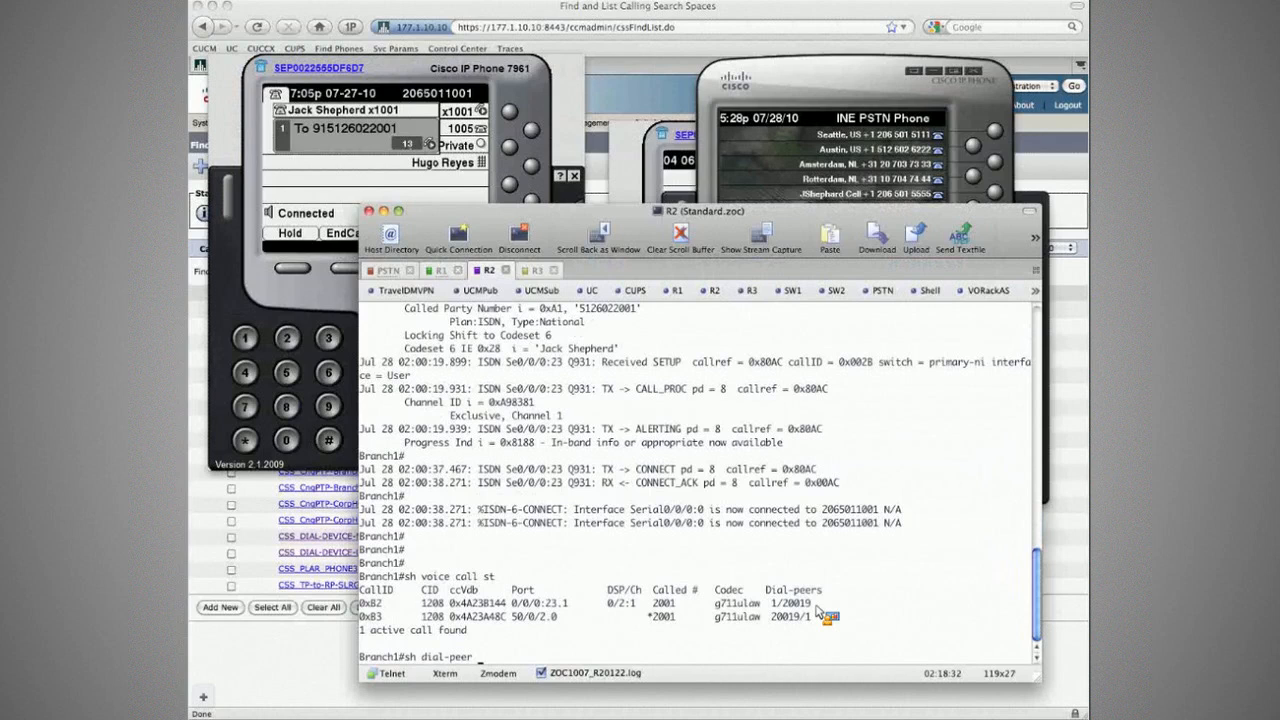
text( voice sum)
key(Return)
drag(371, 652, 845, 652)
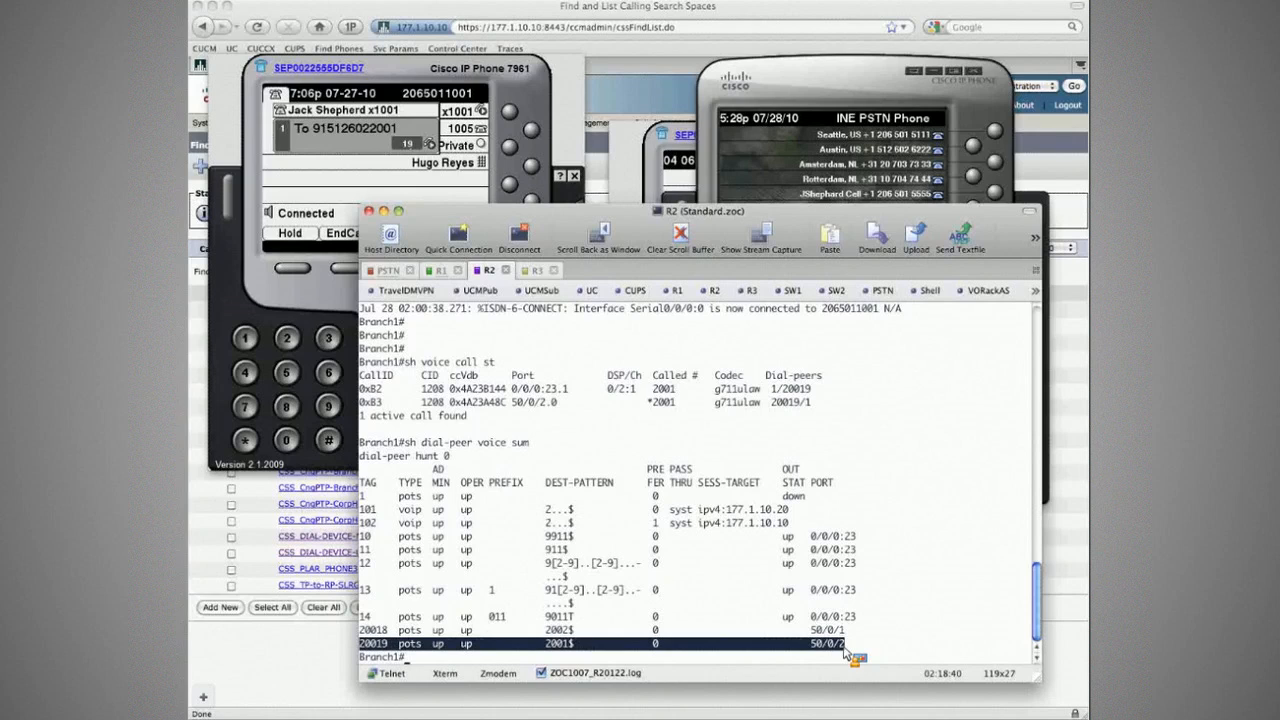
click(850, 652)
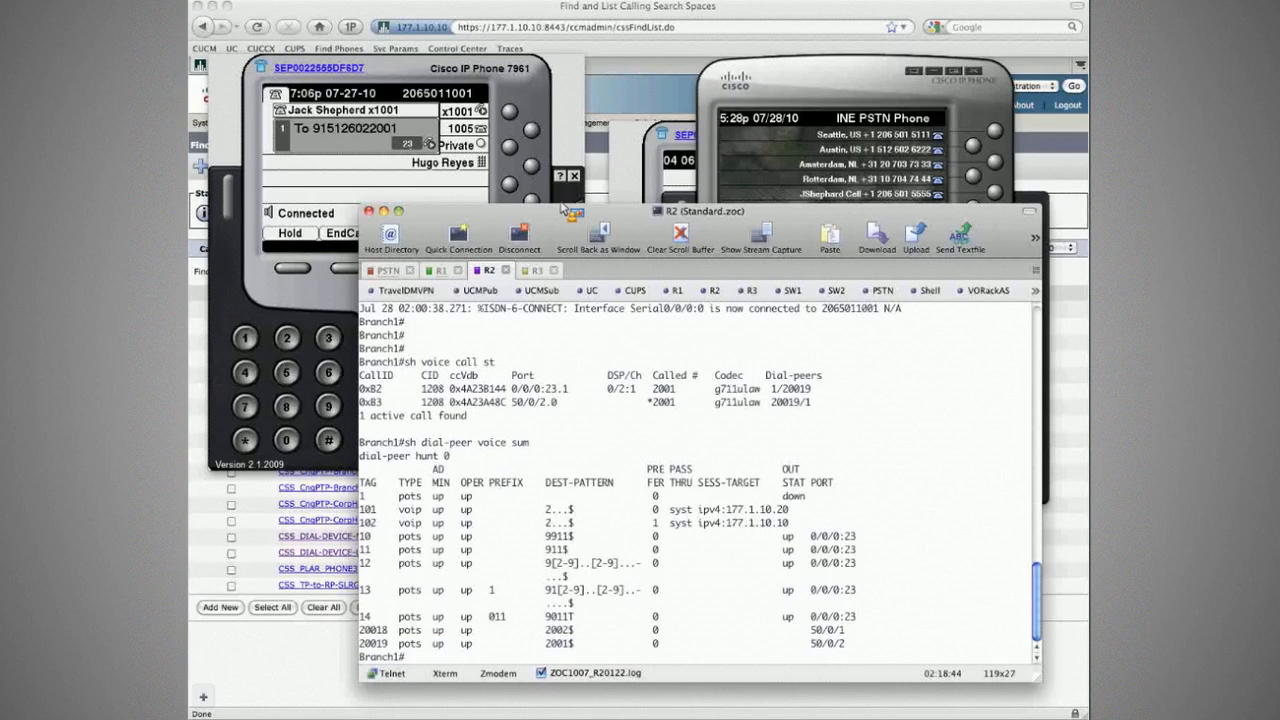
click(365, 168)
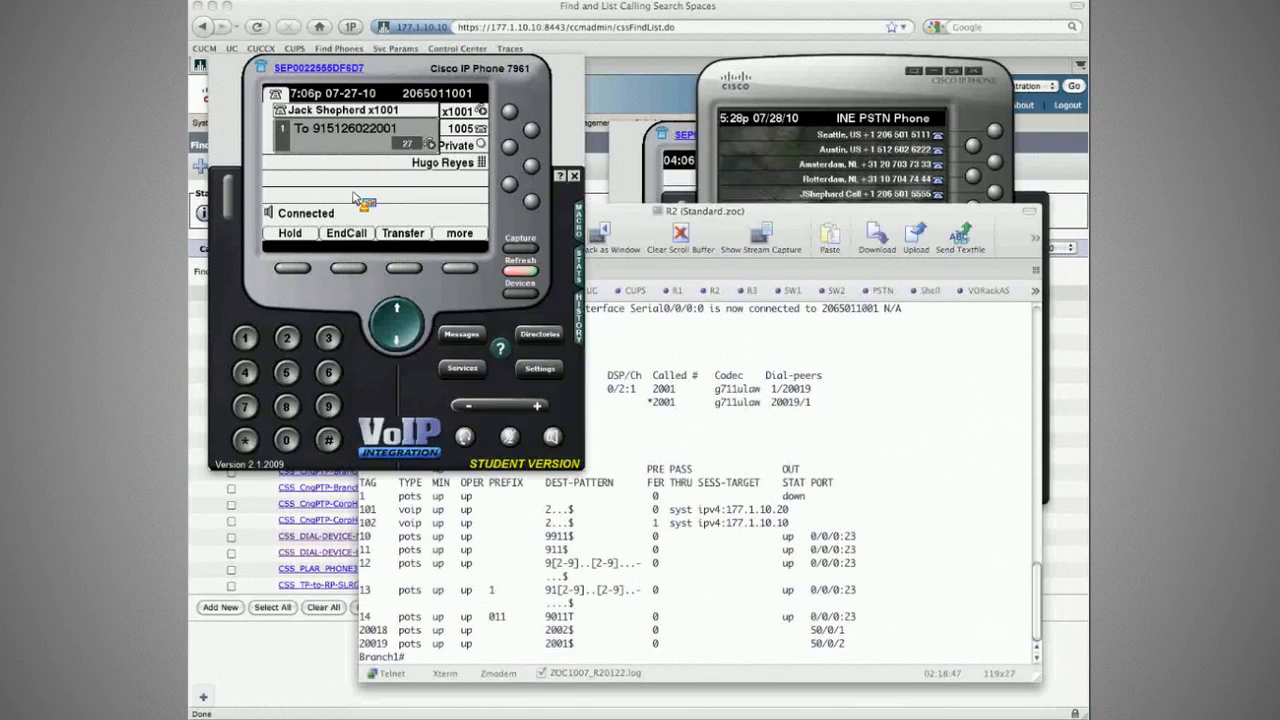
click(347, 270)
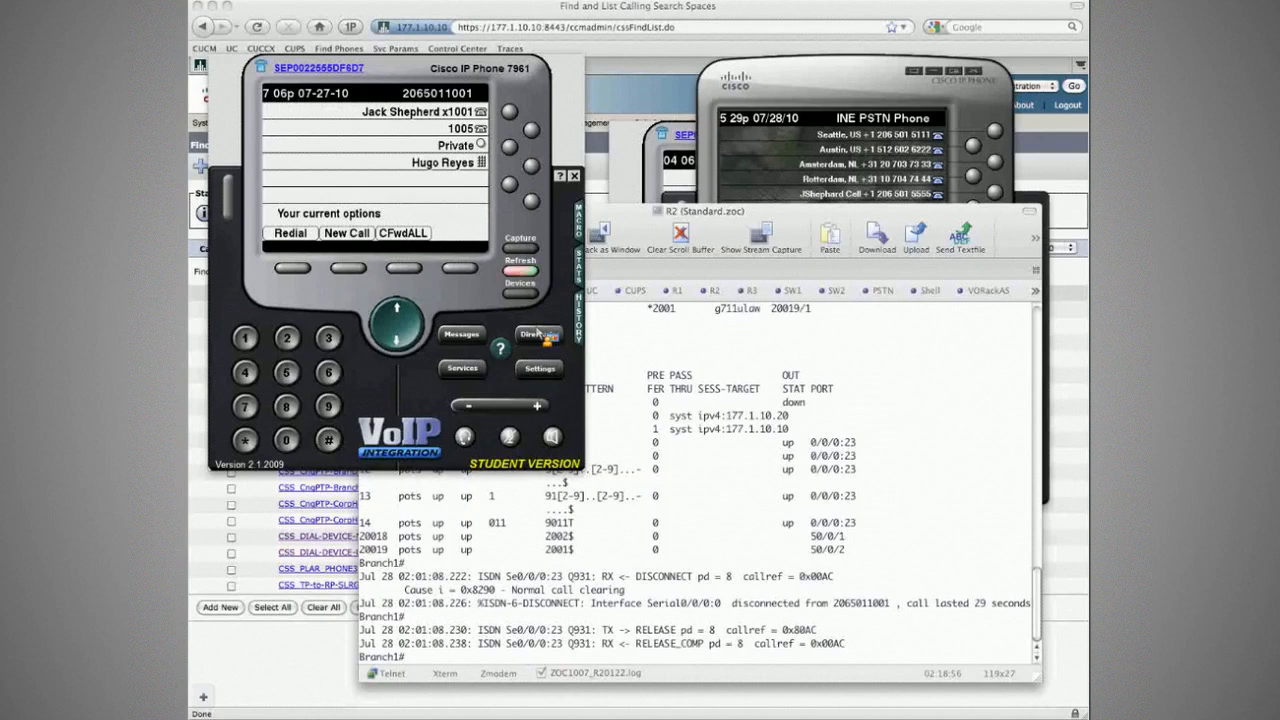
Step: Search the corporate directory by first name 'de' and dial the contact found
click(540, 335)
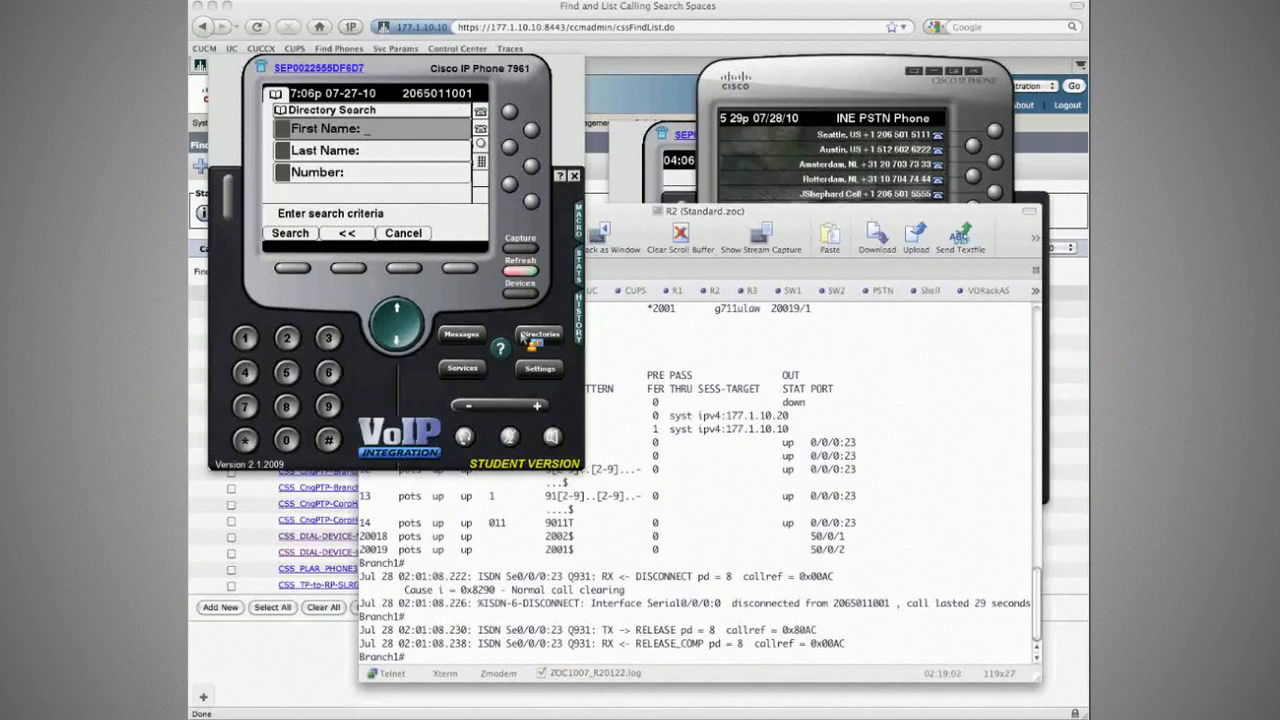
text(de)
key(Return)
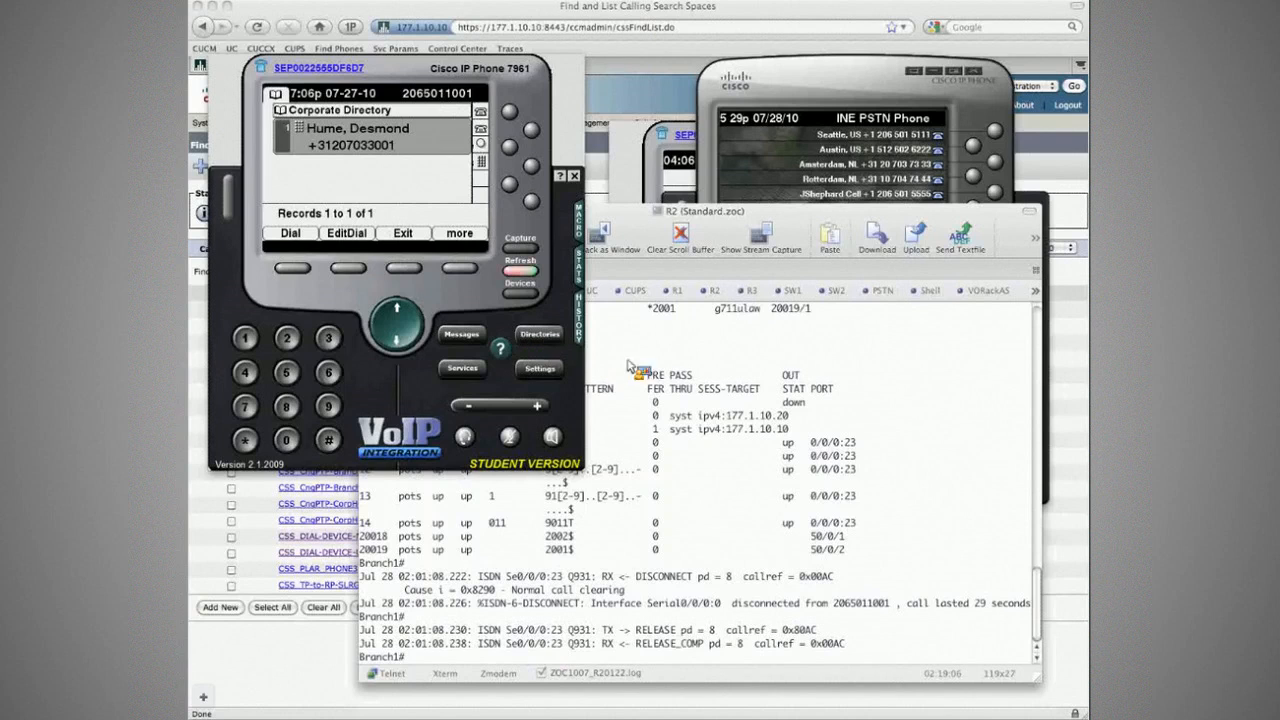
click(740, 395)
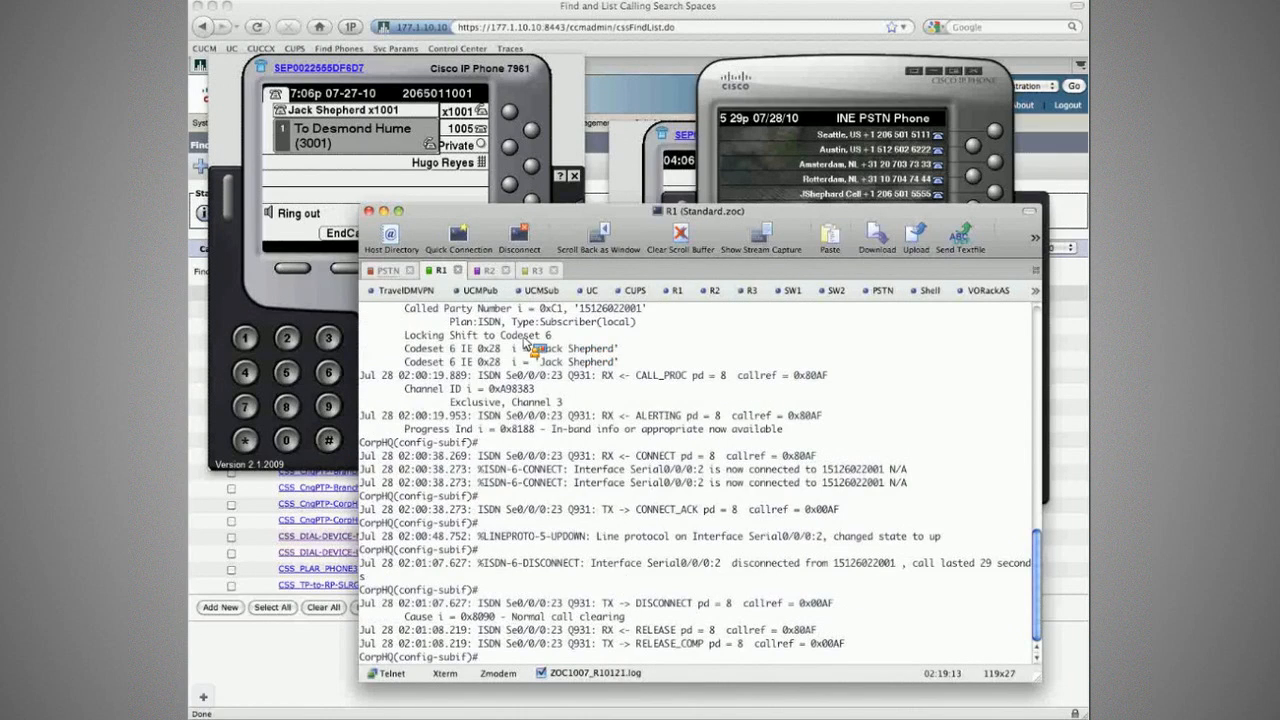
key(super+4)
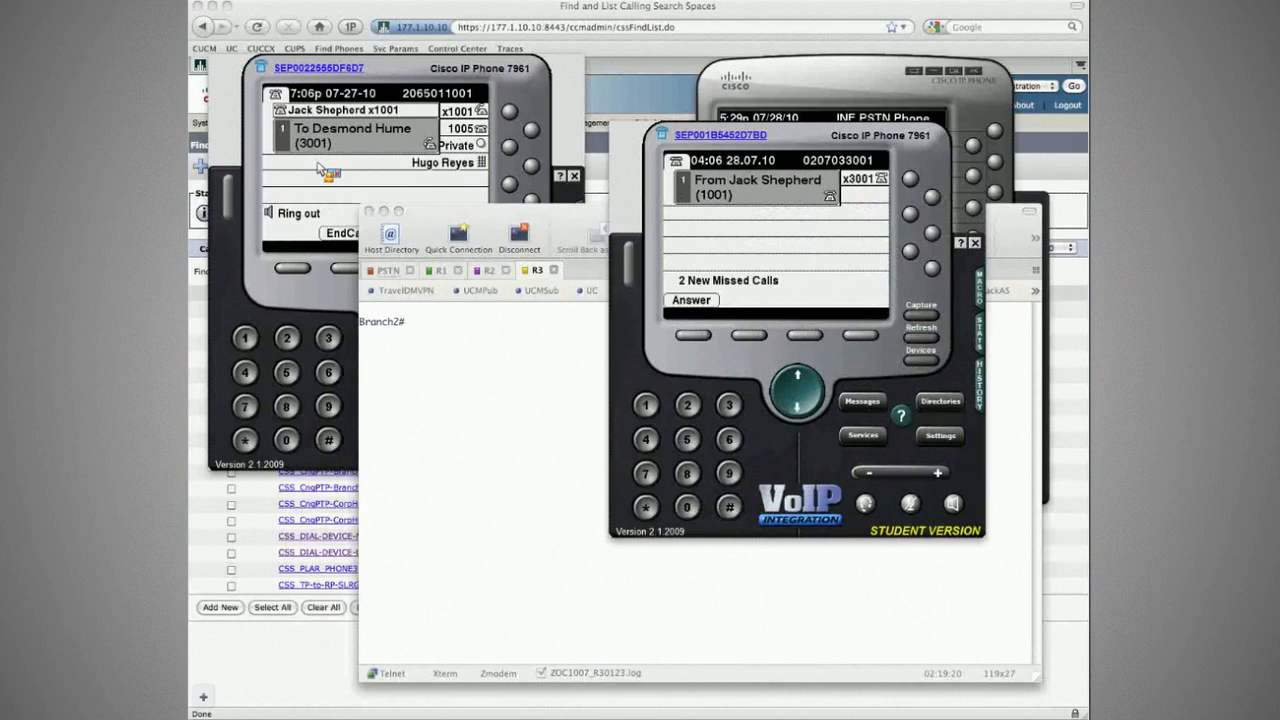
click(320, 168)
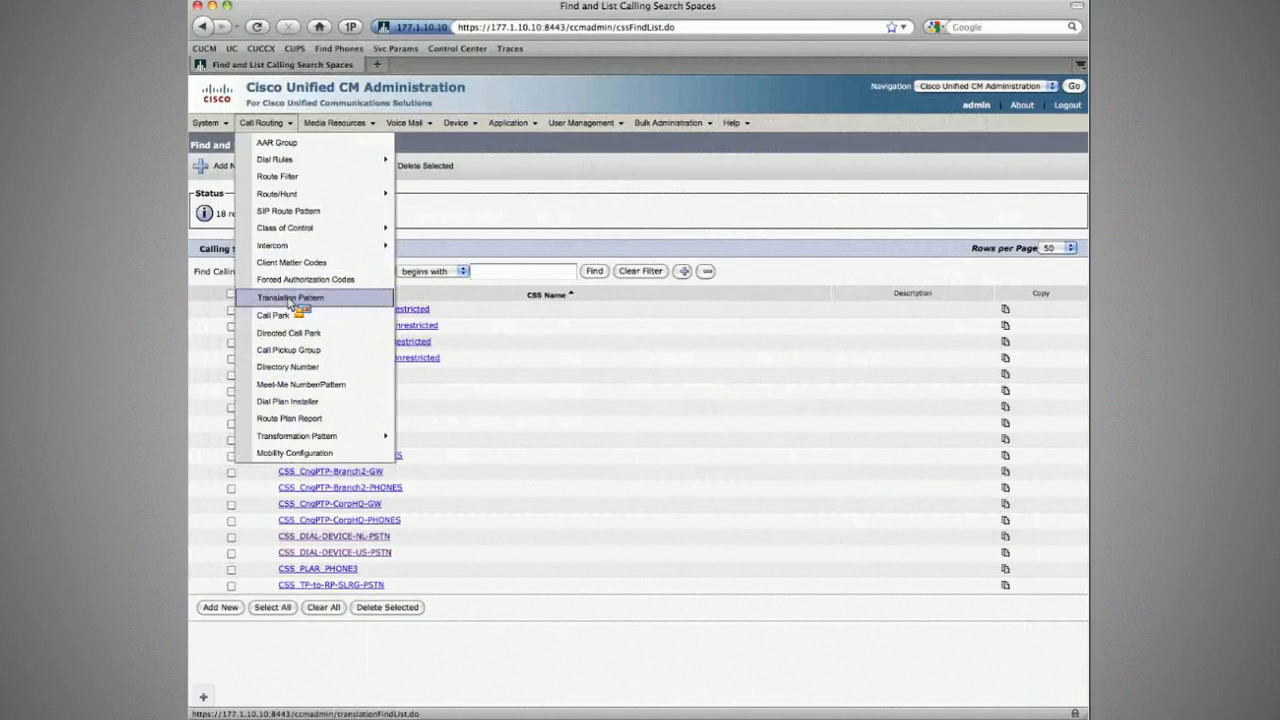
Step: Enable Use Calling Party's External Phone Number Mask on translation pattern \+31207033XXX and save
click(290, 299)
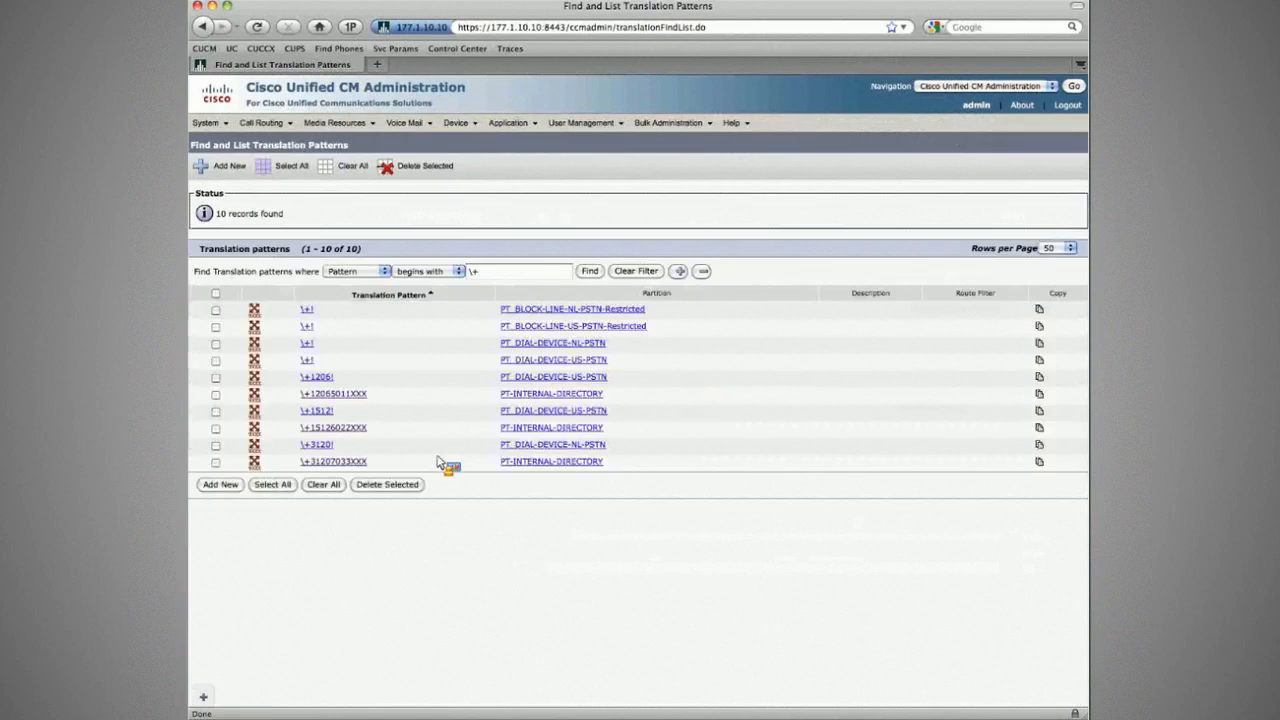
click(352, 462)
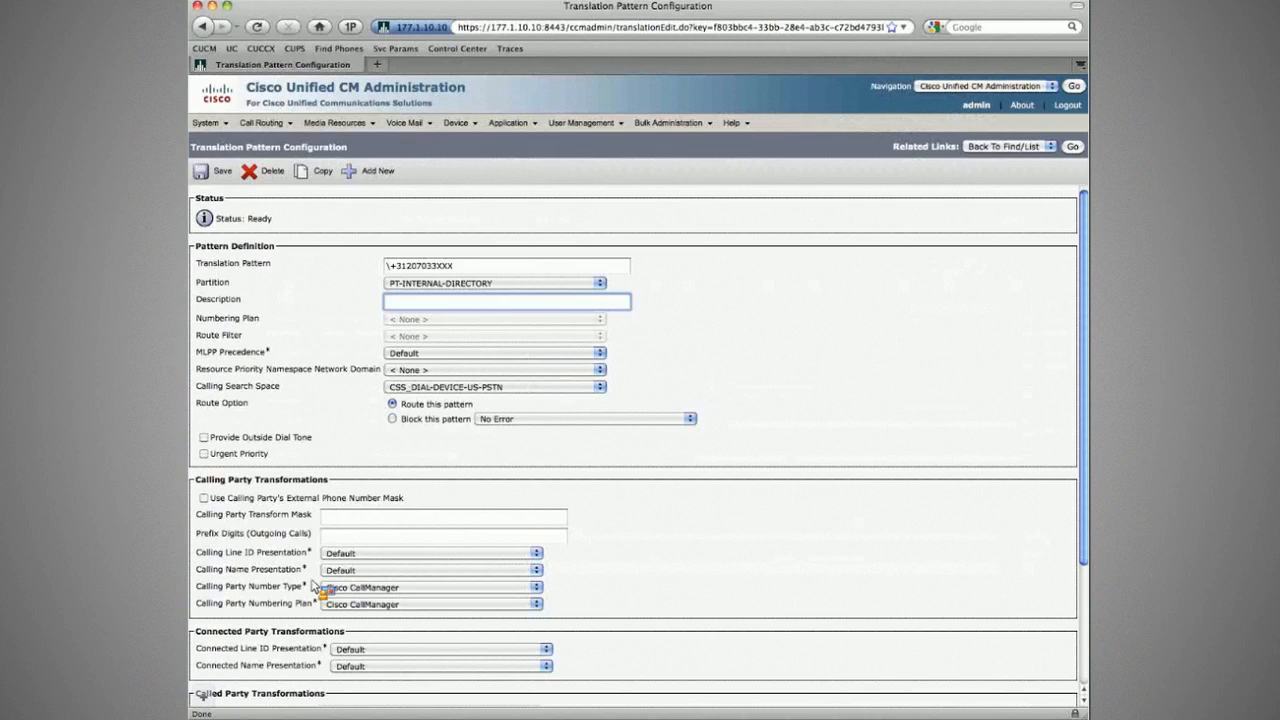
scroll(312, 587, down, 5)
double_click(335, 574)
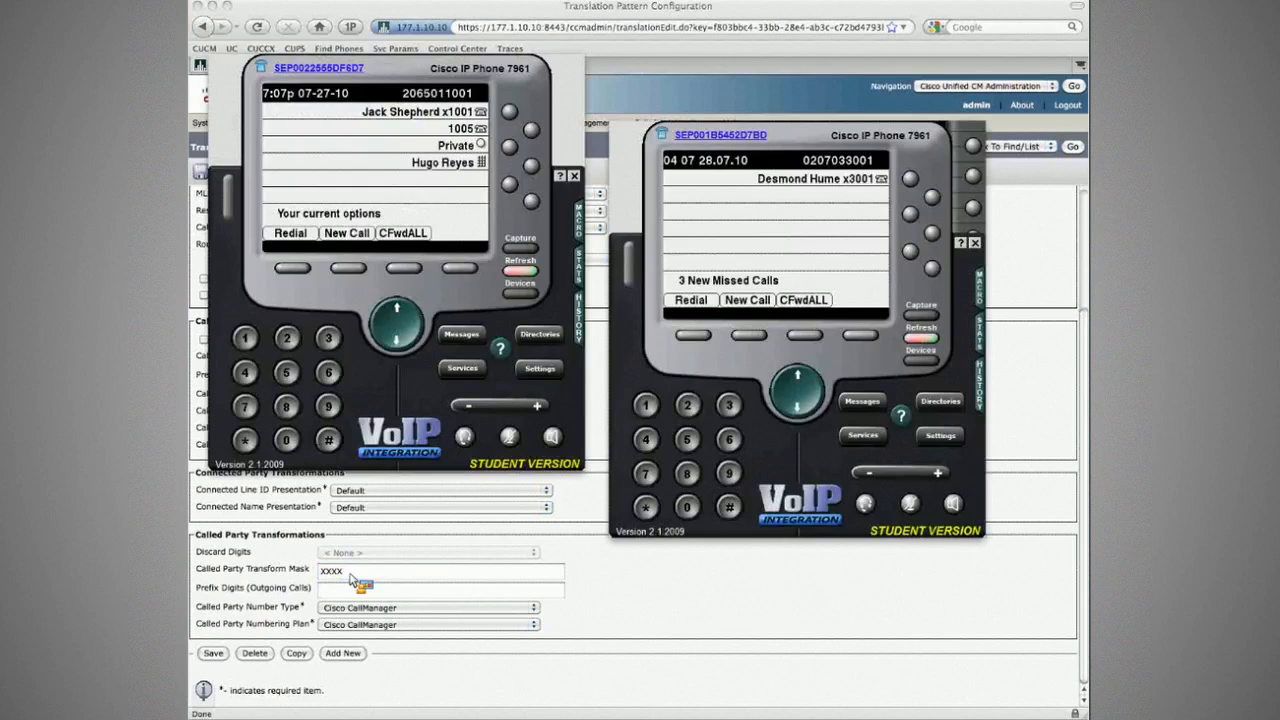
click(335, 148)
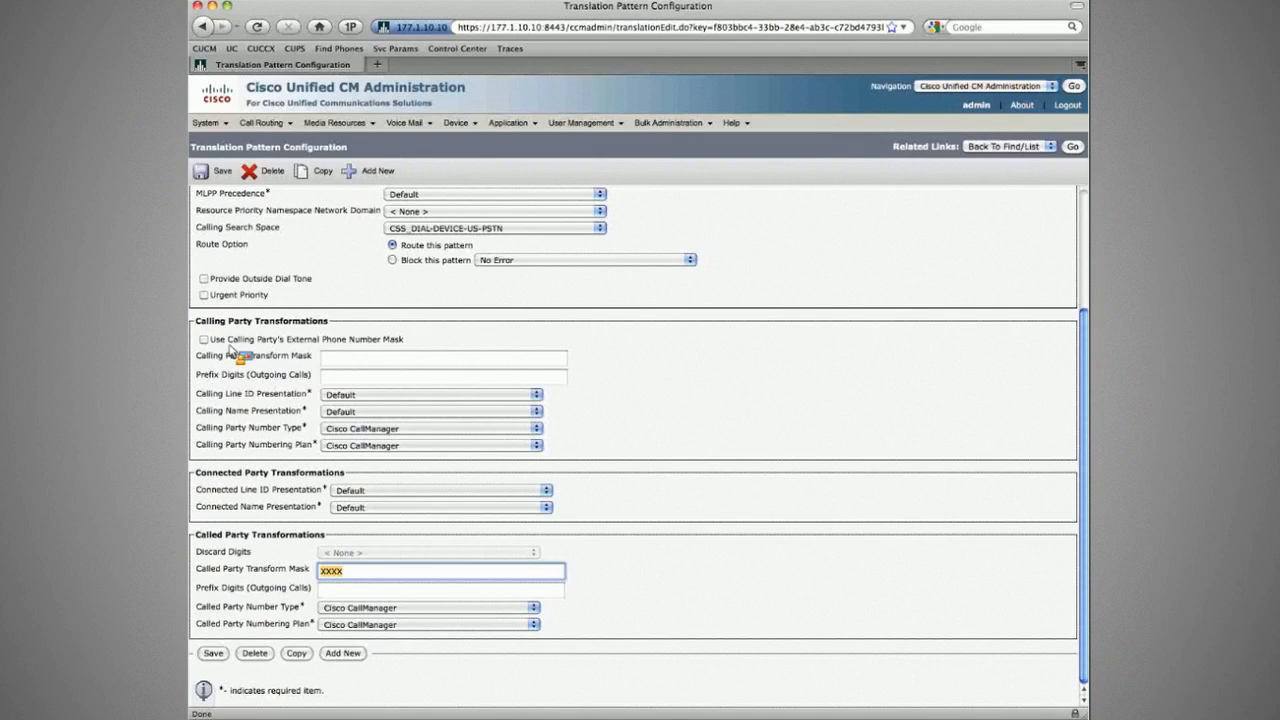
click(400, 340)
click(220, 175)
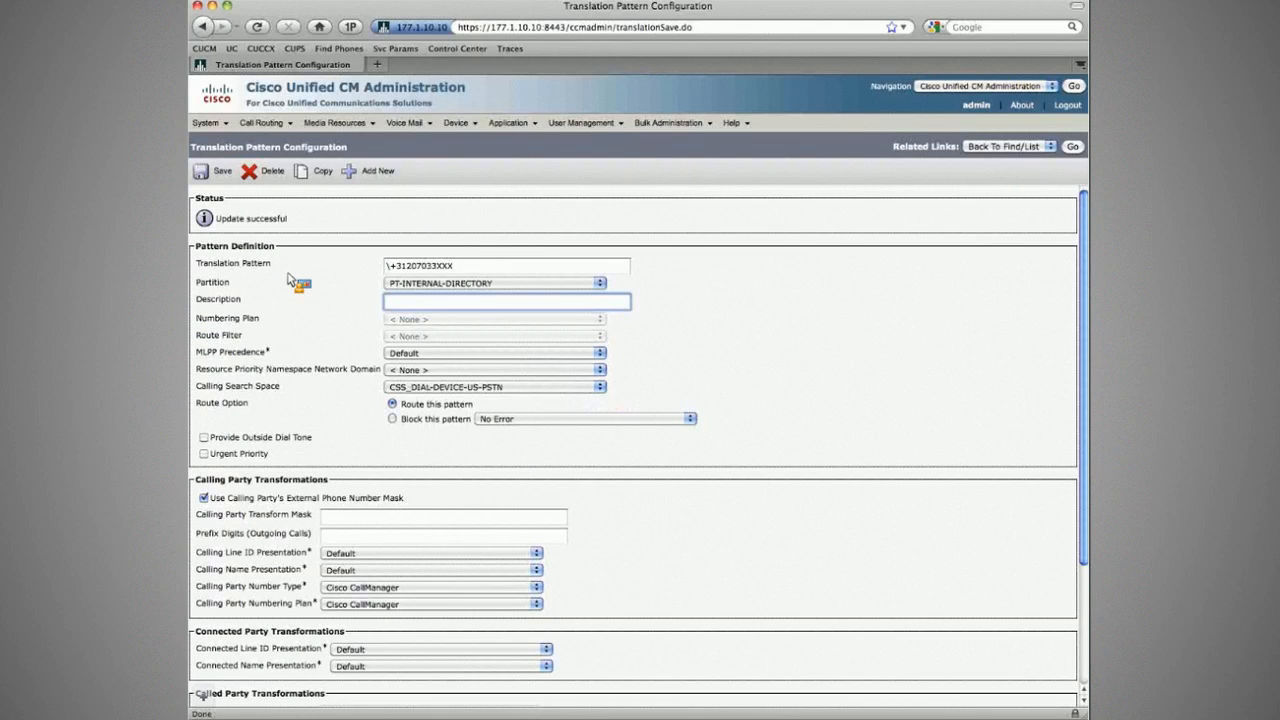